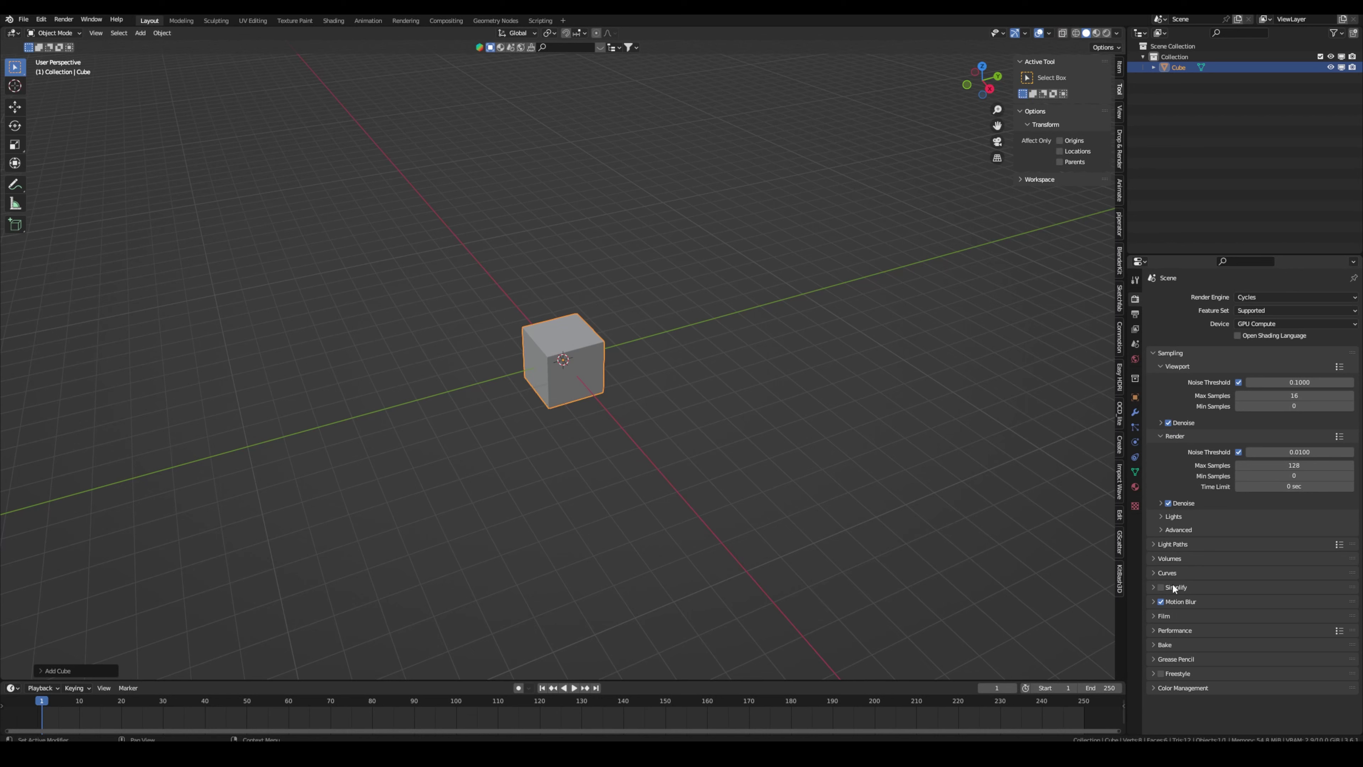
# Expand the Performance render settings, then play the animation and stop it at frame 146.
pyautogui.click(1170, 629)
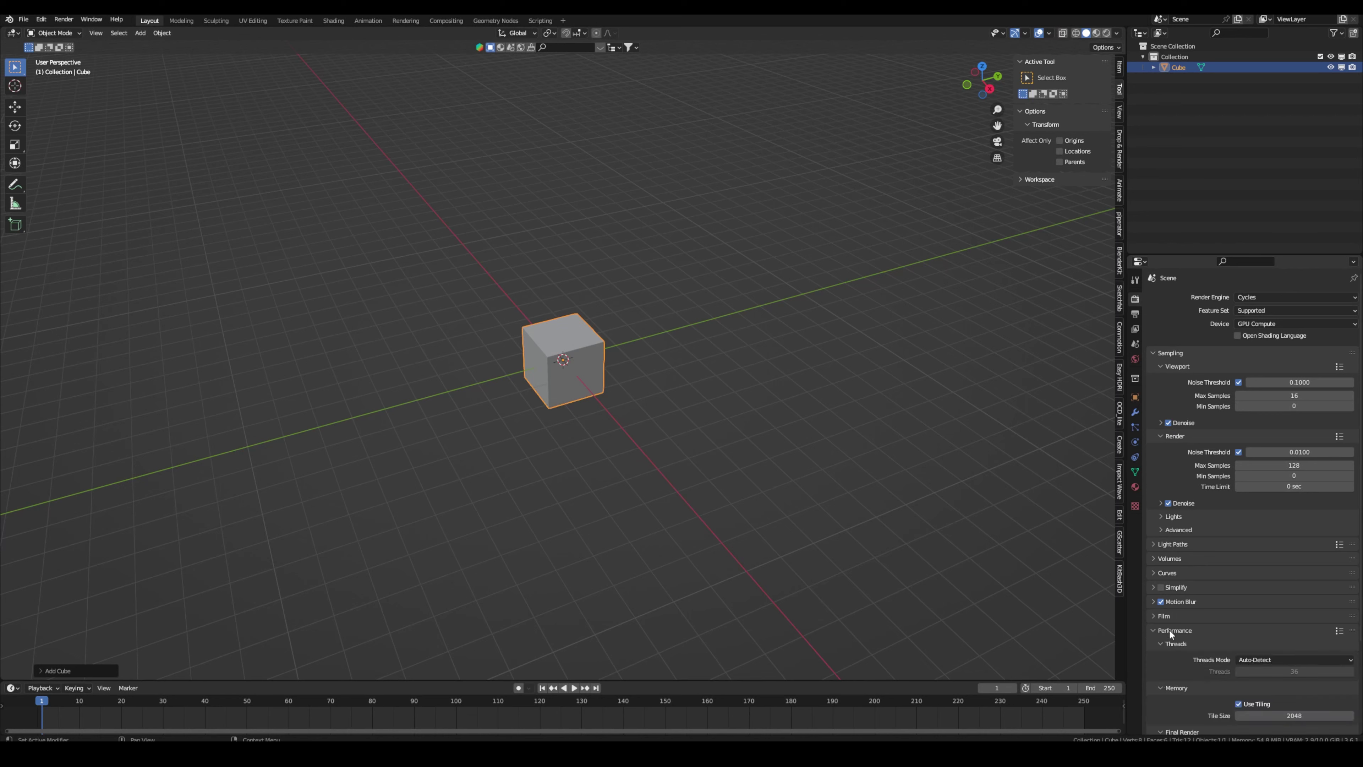
pyautogui.scroll(-5, 1170, 630)
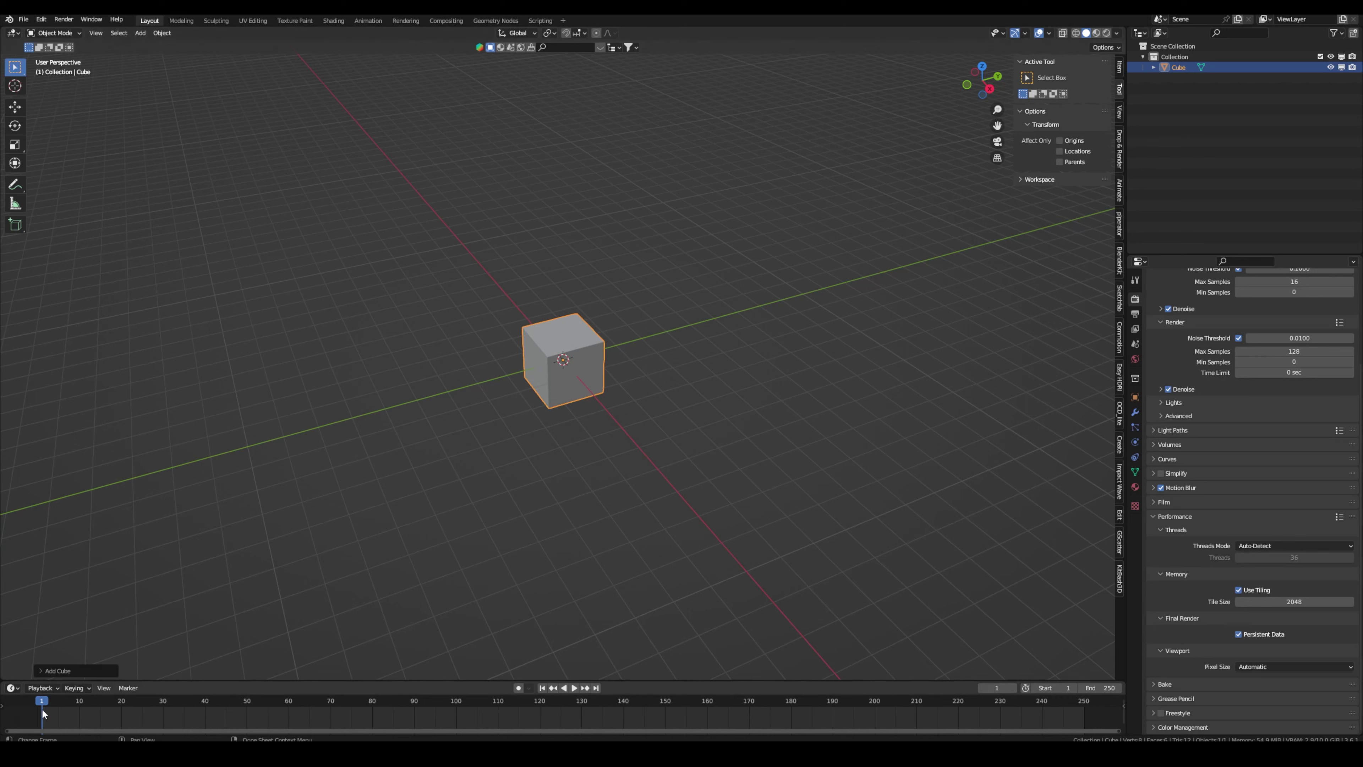
pyautogui.moveTo(49, 720); pyautogui.dragTo(420, 728)
pyautogui.press('space')
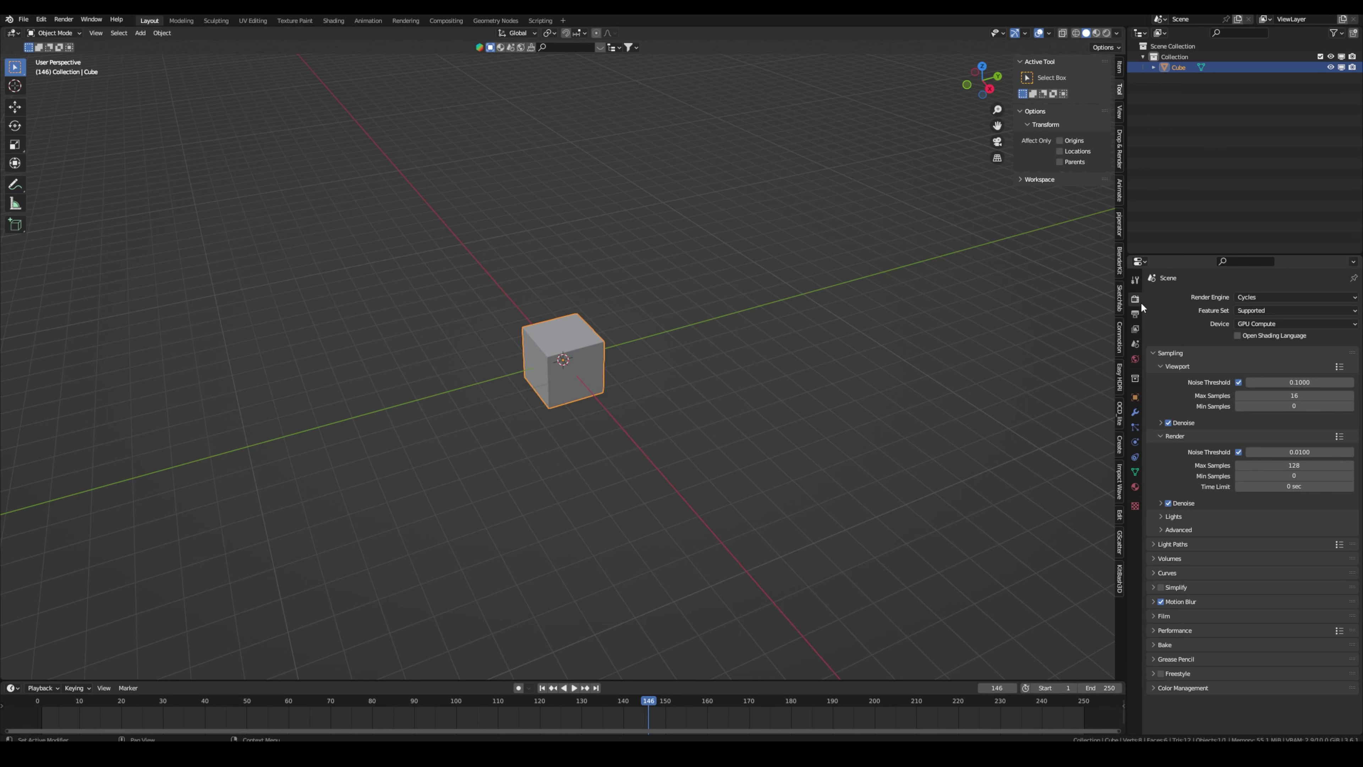
# Under Volumes, set both render and viewport Step Rate to 100 and Max Steps to 128.
pyautogui.click(1165, 558)
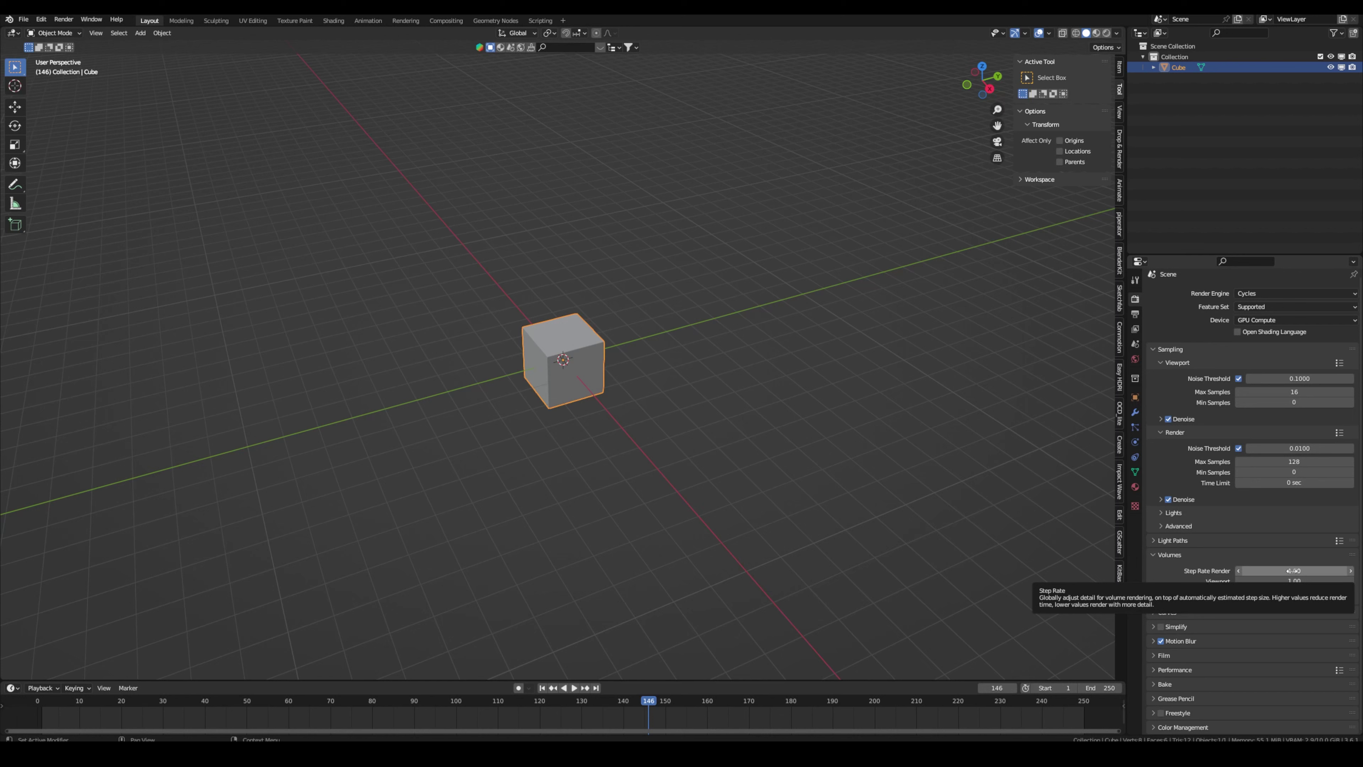
pyautogui.moveTo(1293, 572); pyautogui.dragTo(1293, 582)
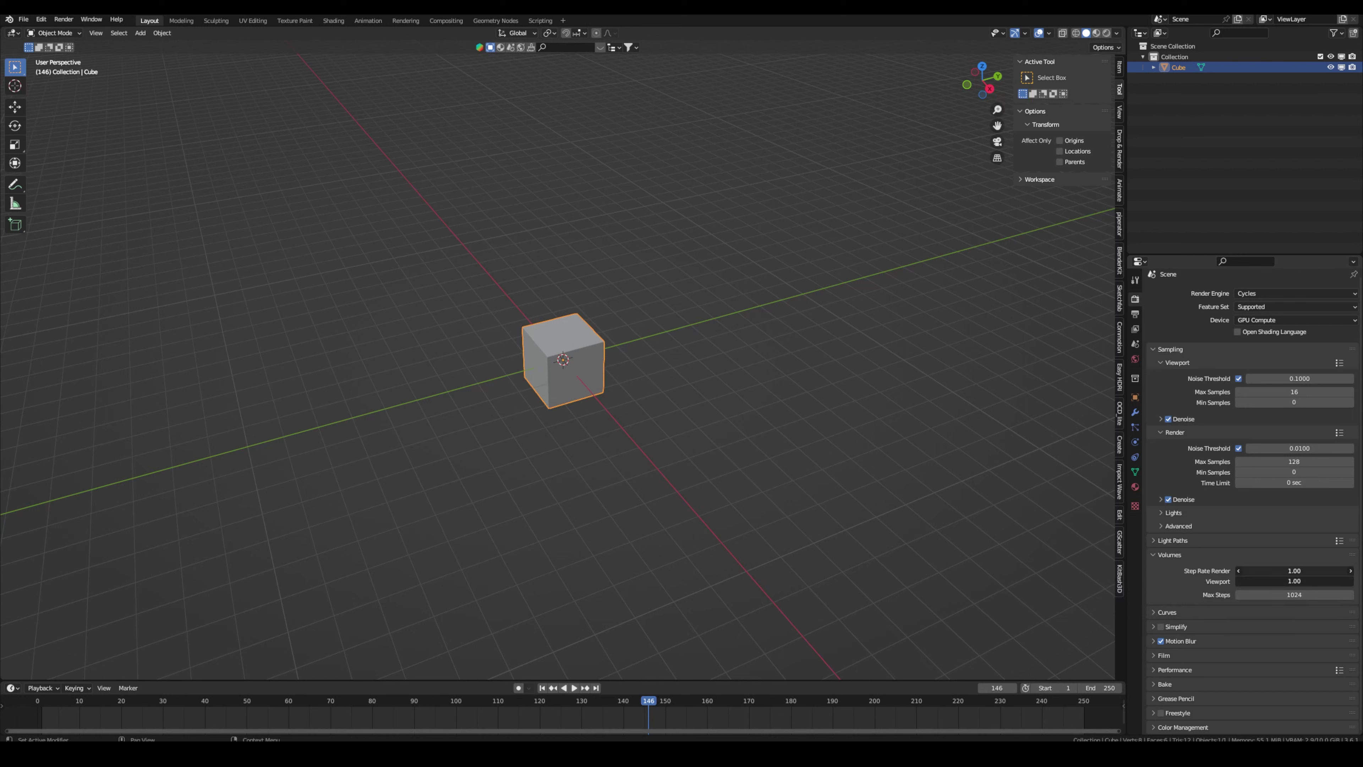
pyautogui.write('100')
pyautogui.press('Return')
pyautogui.click(1303, 591)
pyautogui.write('128')
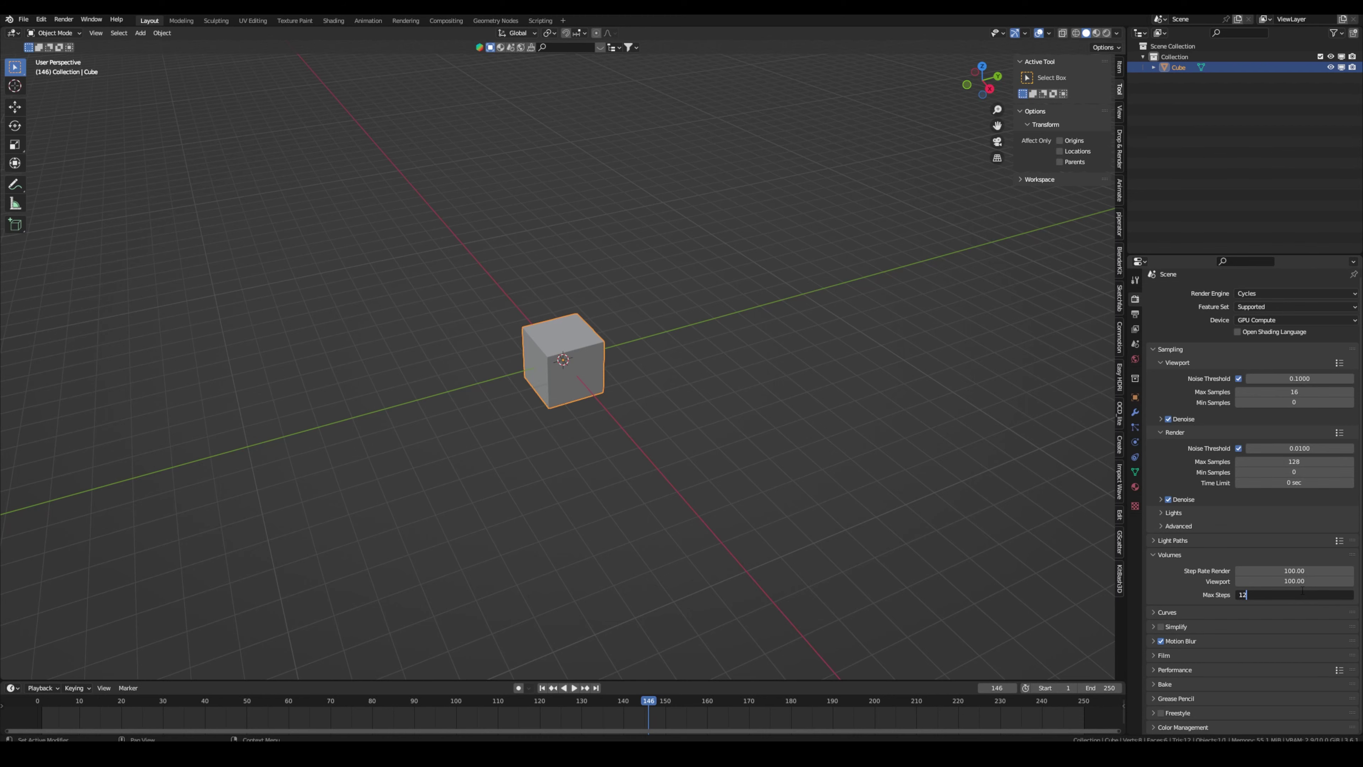
pyautogui.press('Return')
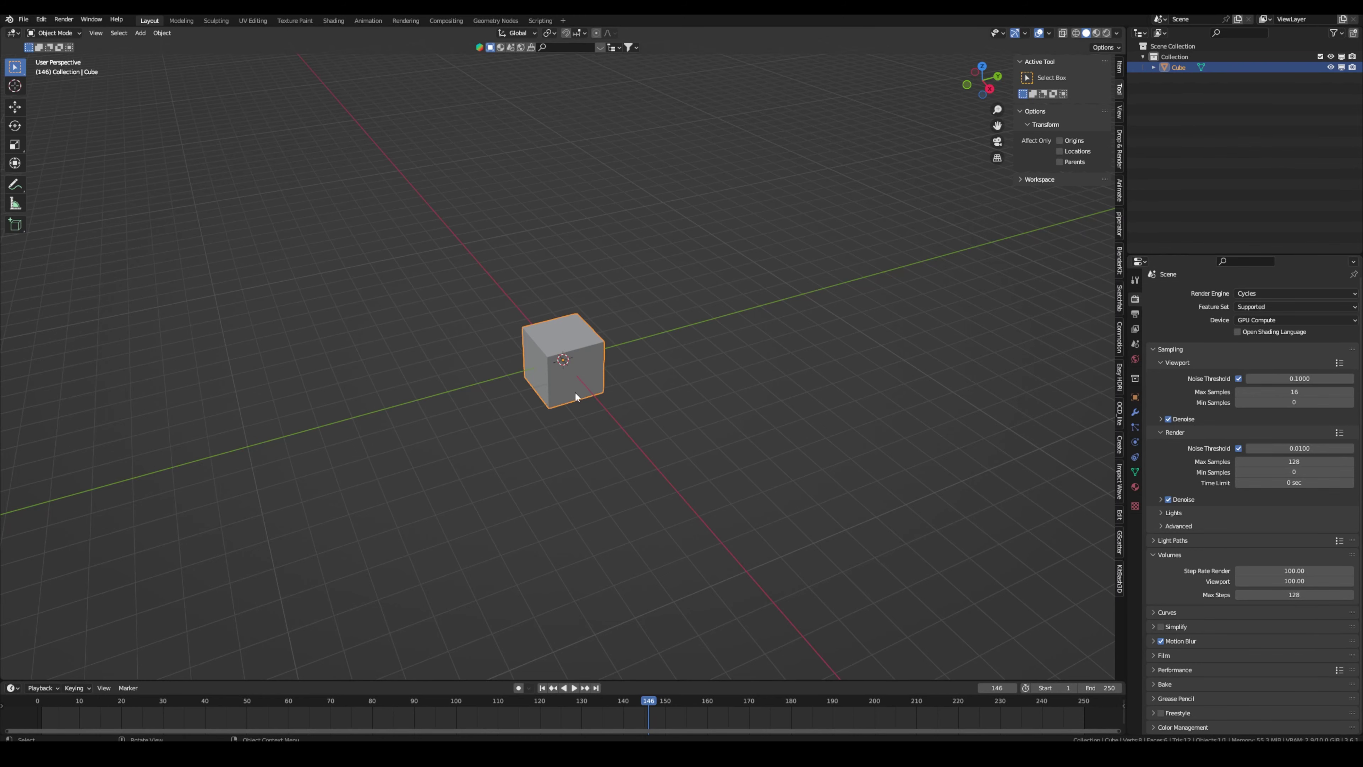
pyautogui.moveTo(518, 390)
pyautogui.mouseDown(button='middle')
pyautogui.moveTo(578, 369)
pyautogui.moveTo(536, 369)
pyautogui.moveTo(626, 354)
pyautogui.moveTo(557, 395)
pyautogui.moveTo(610, 367)
pyautogui.moveTo(506, 378)
pyautogui.moveTo(541, 364)
pyautogui.moveTo(533, 386)
pyautogui.mouseUp(button='middle')
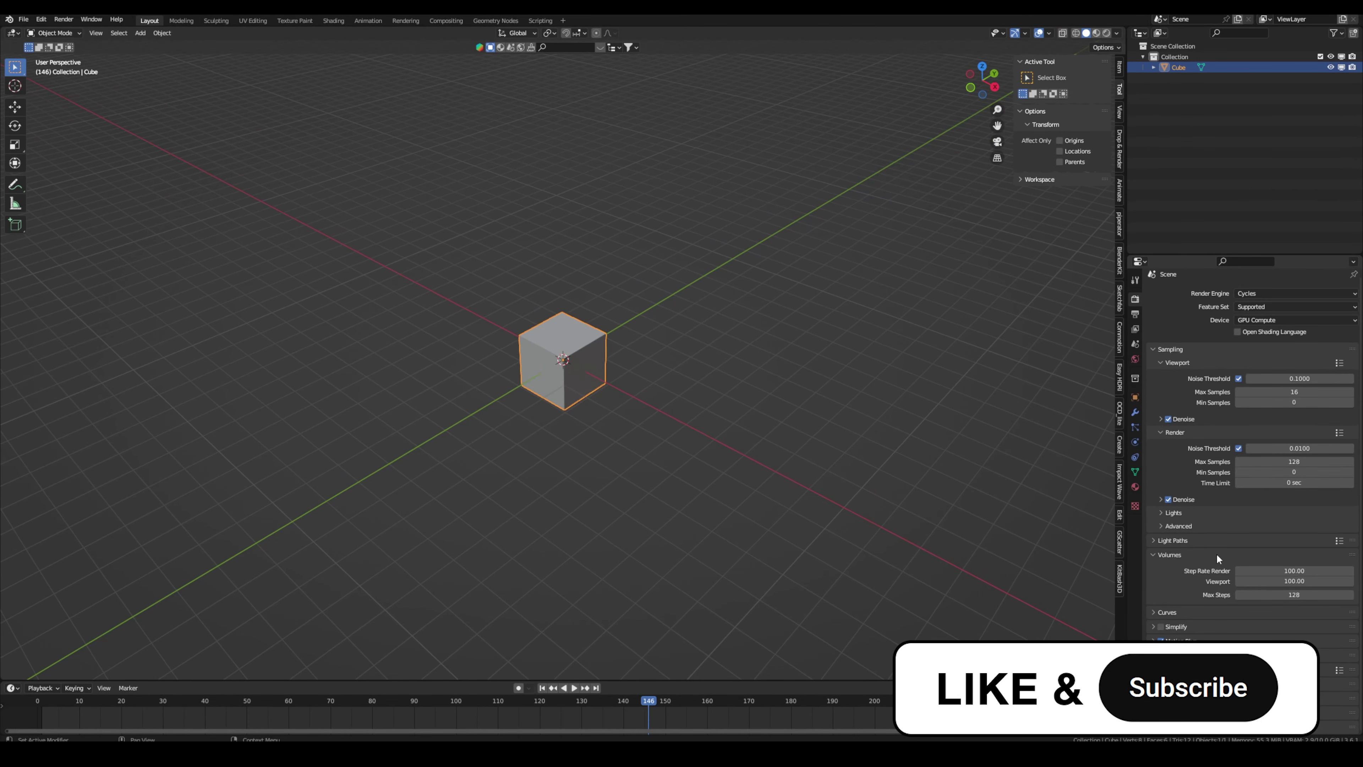
pyautogui.moveTo(546, 374); pyautogui.dragTo(604, 366, button='middle')
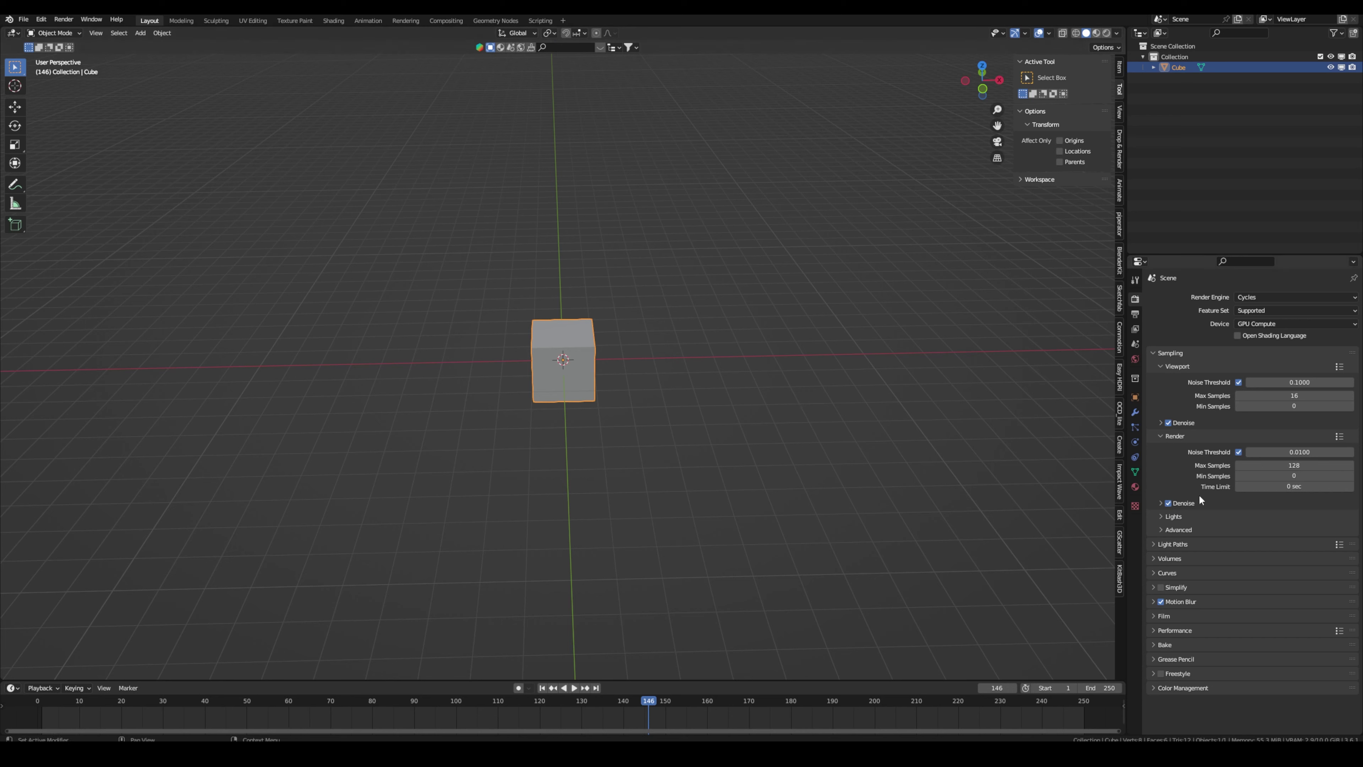
# Expand the Light Paths settings and orbit to an angled view of the cube.
pyautogui.click(1153, 546)
pyautogui.scroll(-4, 1234, 537)
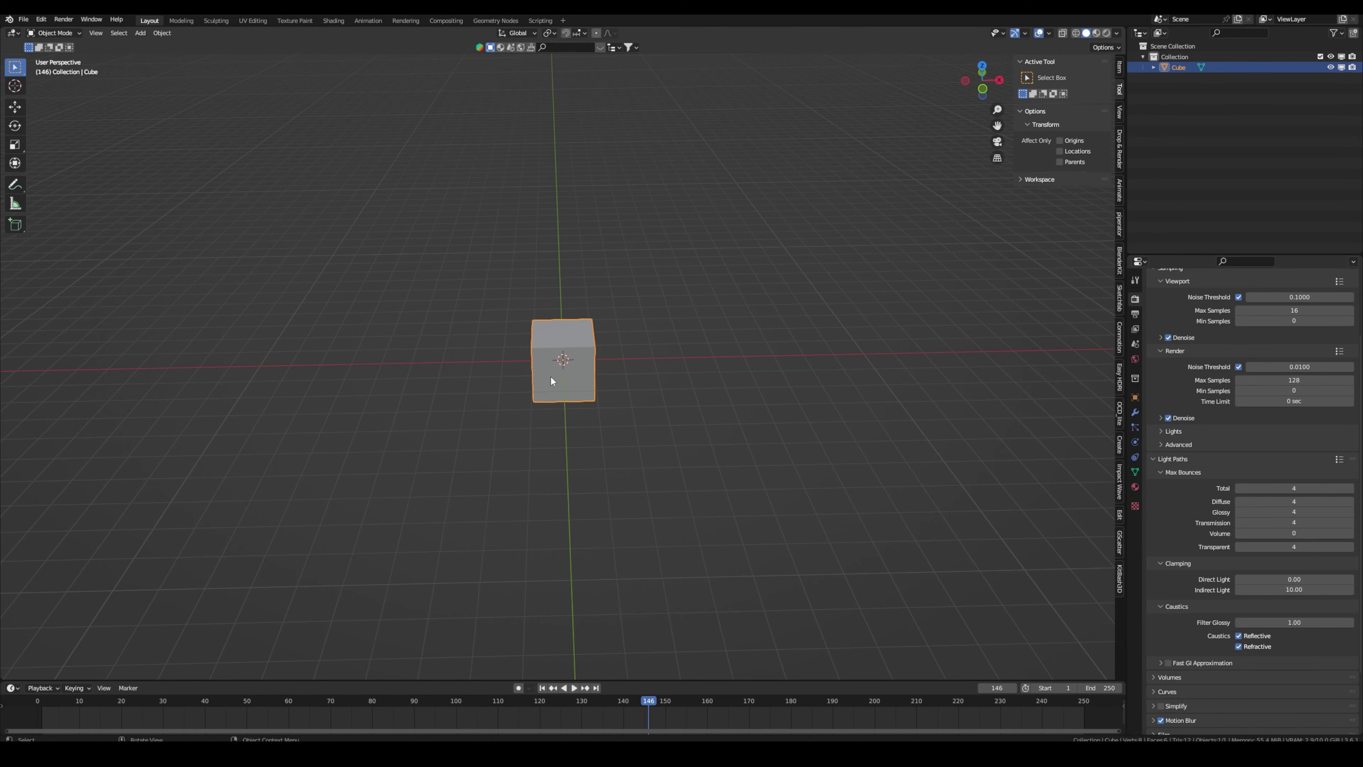
pyautogui.moveTo(552, 381); pyautogui.dragTo(510, 388, button='middle')
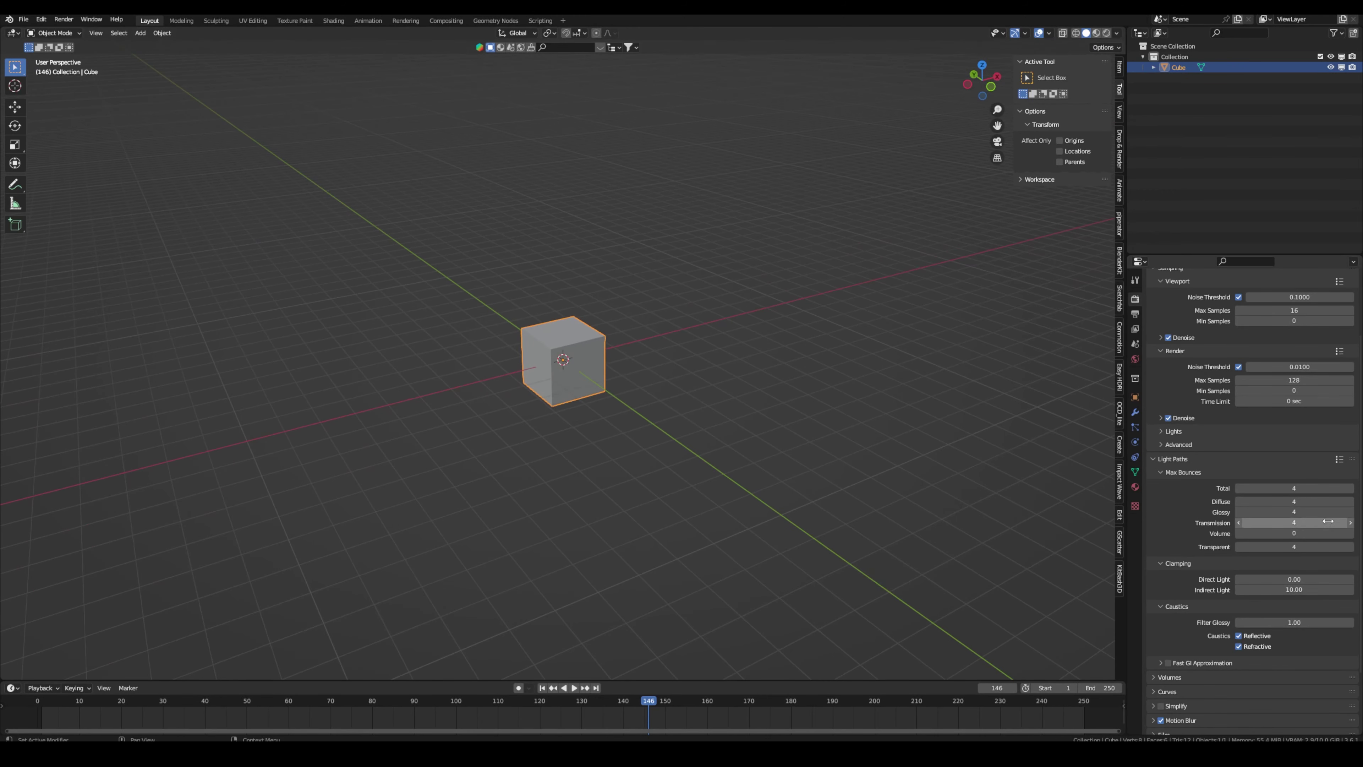
pyautogui.moveTo(910, 497); pyautogui.dragTo(1009, 514, button='middle')
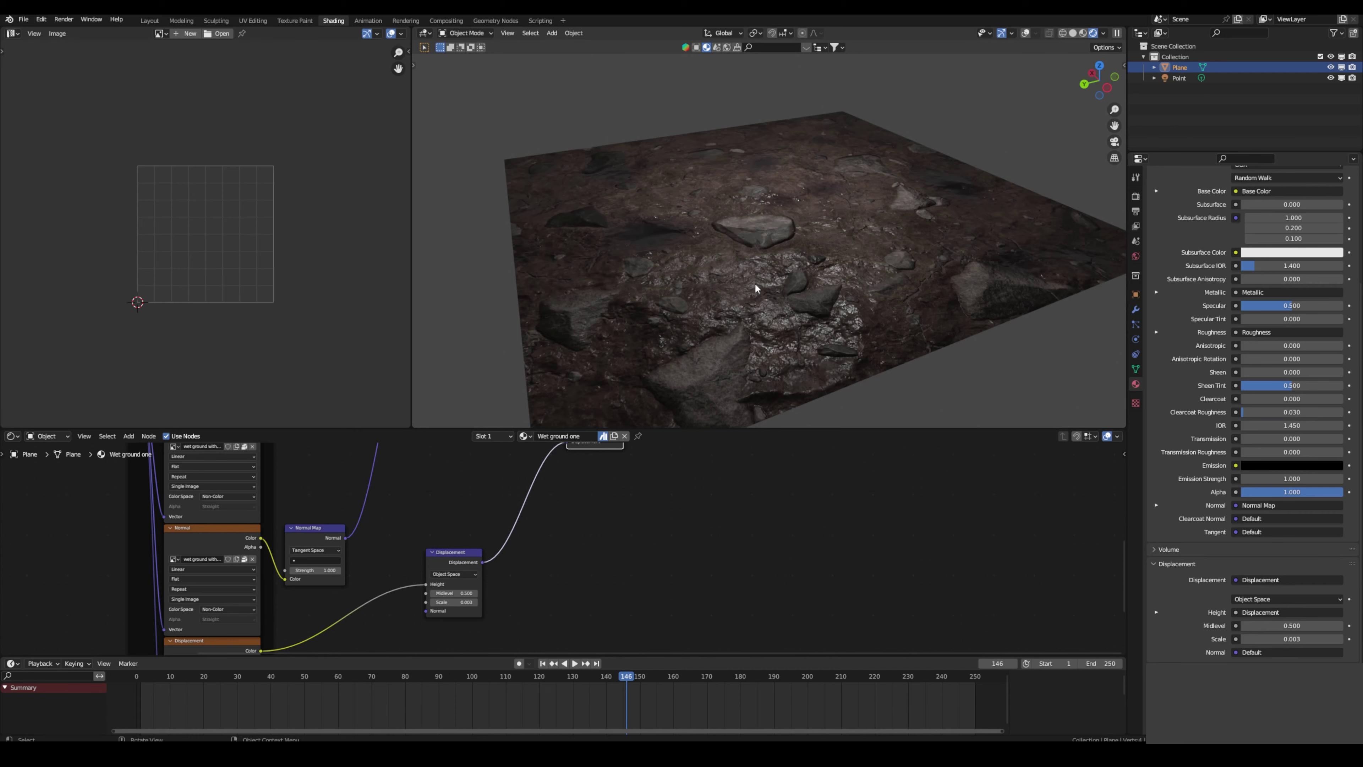
# Select the Displacement image texture node and fit its image in the image view.
pyautogui.moveTo(772, 265); pyautogui.dragTo(721, 291, button='middle')
pyautogui.scroll(-5, 539, 522)
pyautogui.scroll(4, 755, 201)
pyautogui.scroll(2, 748, 230)
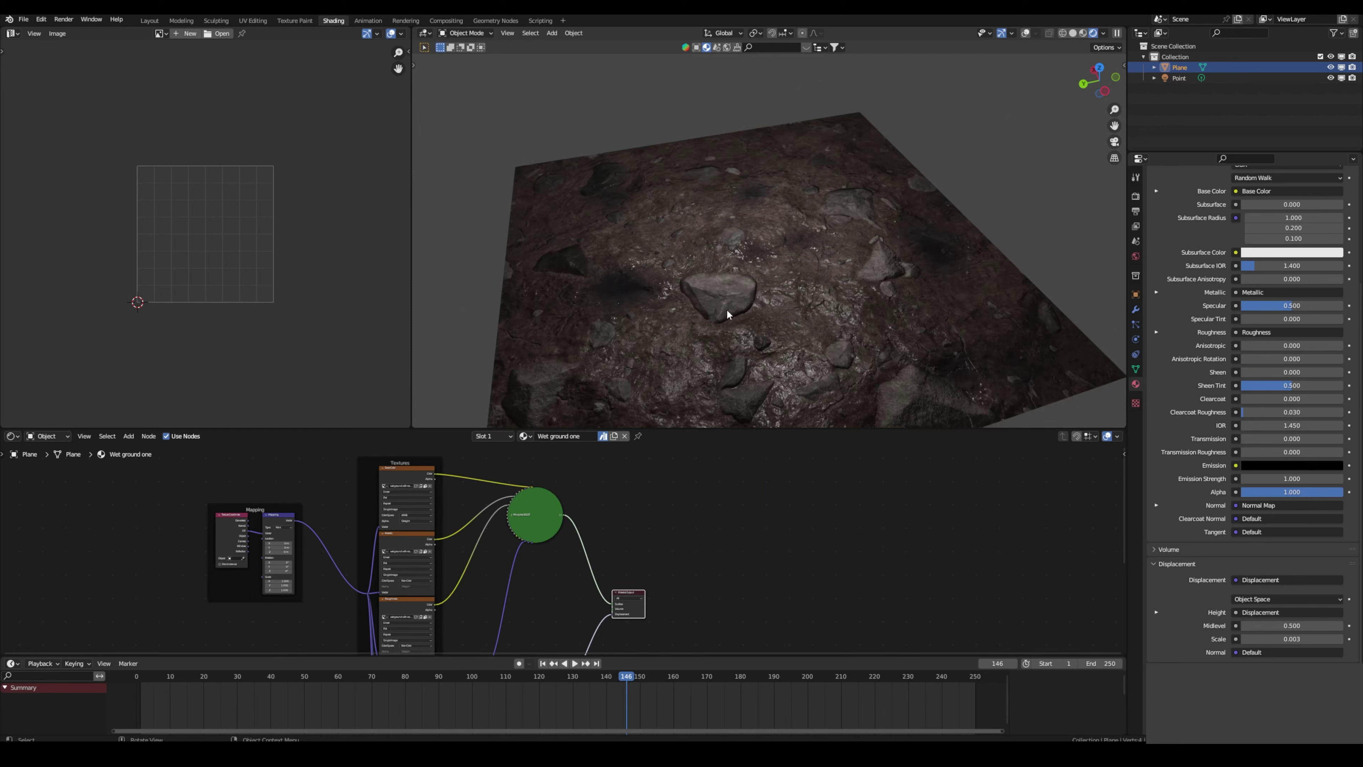
pyautogui.scroll(2, 637, 577)
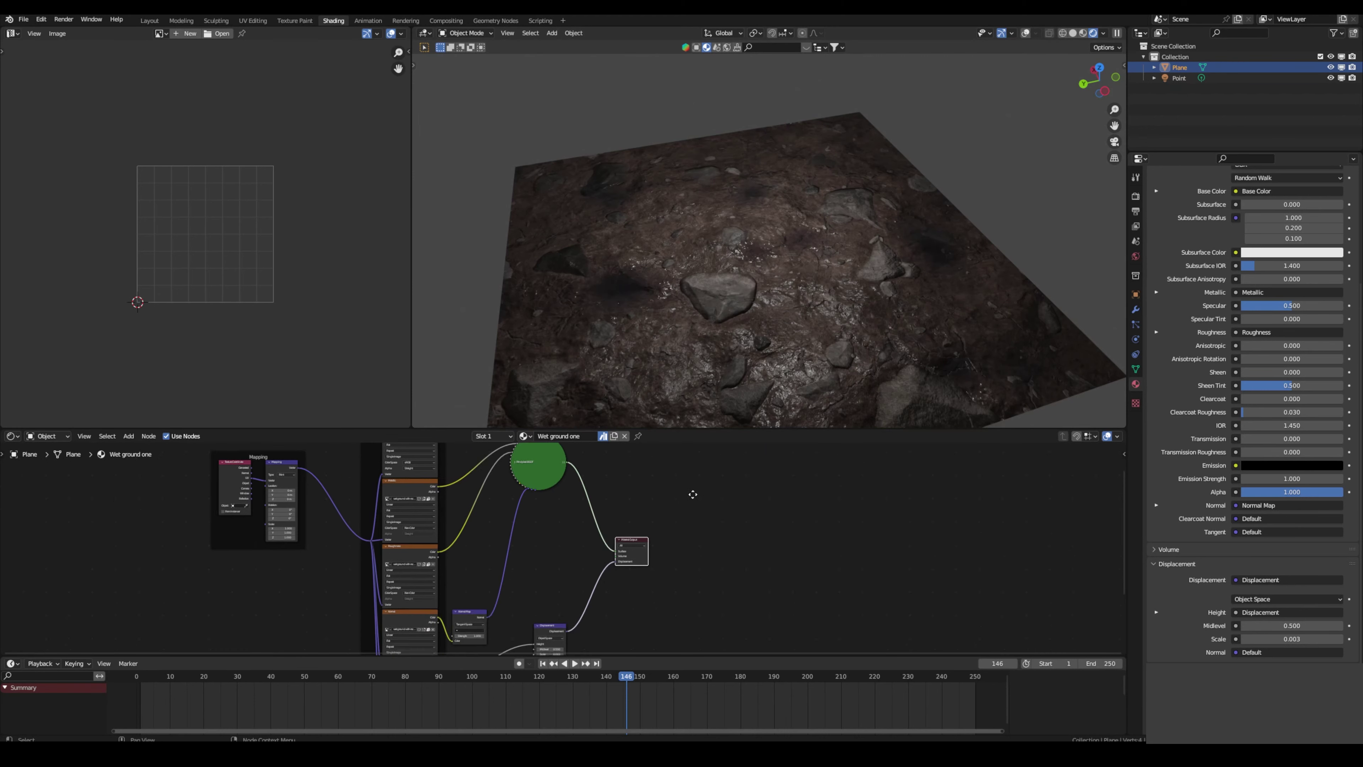
pyautogui.moveTo(637, 577); pyautogui.dragTo(590, 472, button='middle')
pyautogui.scroll(2, 523, 583)
pyautogui.click(450, 548)
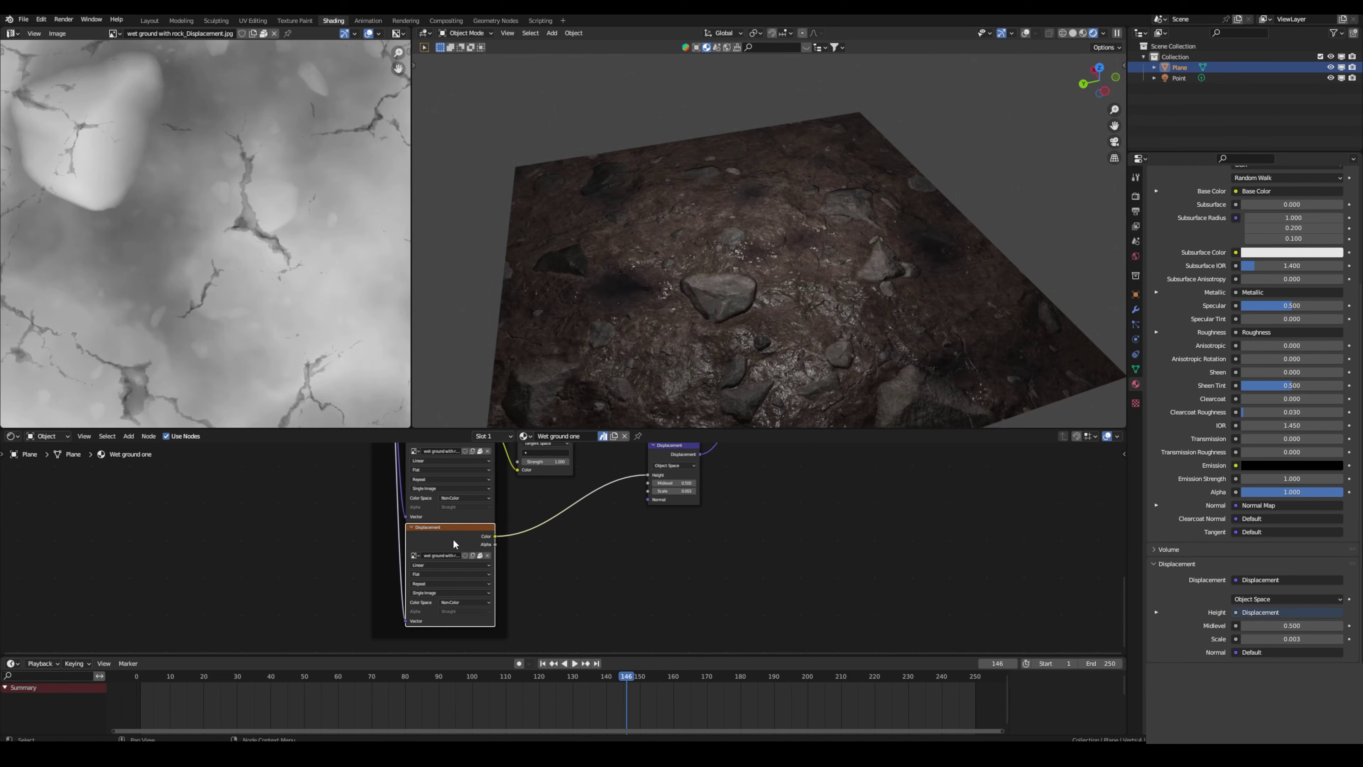
pyautogui.moveTo(452, 520); pyautogui.dragTo(176, 716, button='middle')
pyautogui.scroll(5, 1164, 397)
pyautogui.scroll(-5, 1164, 393)
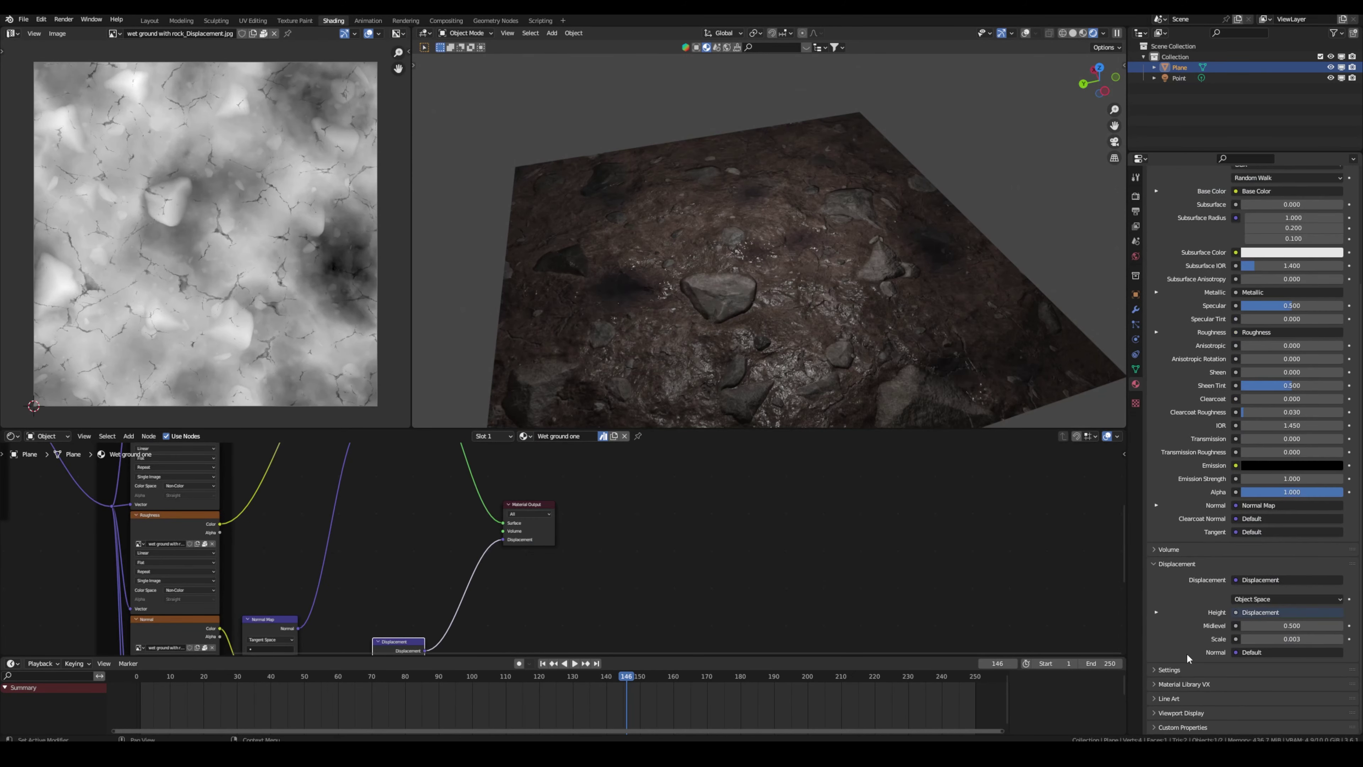
# In the material's Settings, set the surface Displacement method to Displacement and Bump.
pyautogui.click(1160, 671)
pyautogui.scroll(-4, 1175, 657)
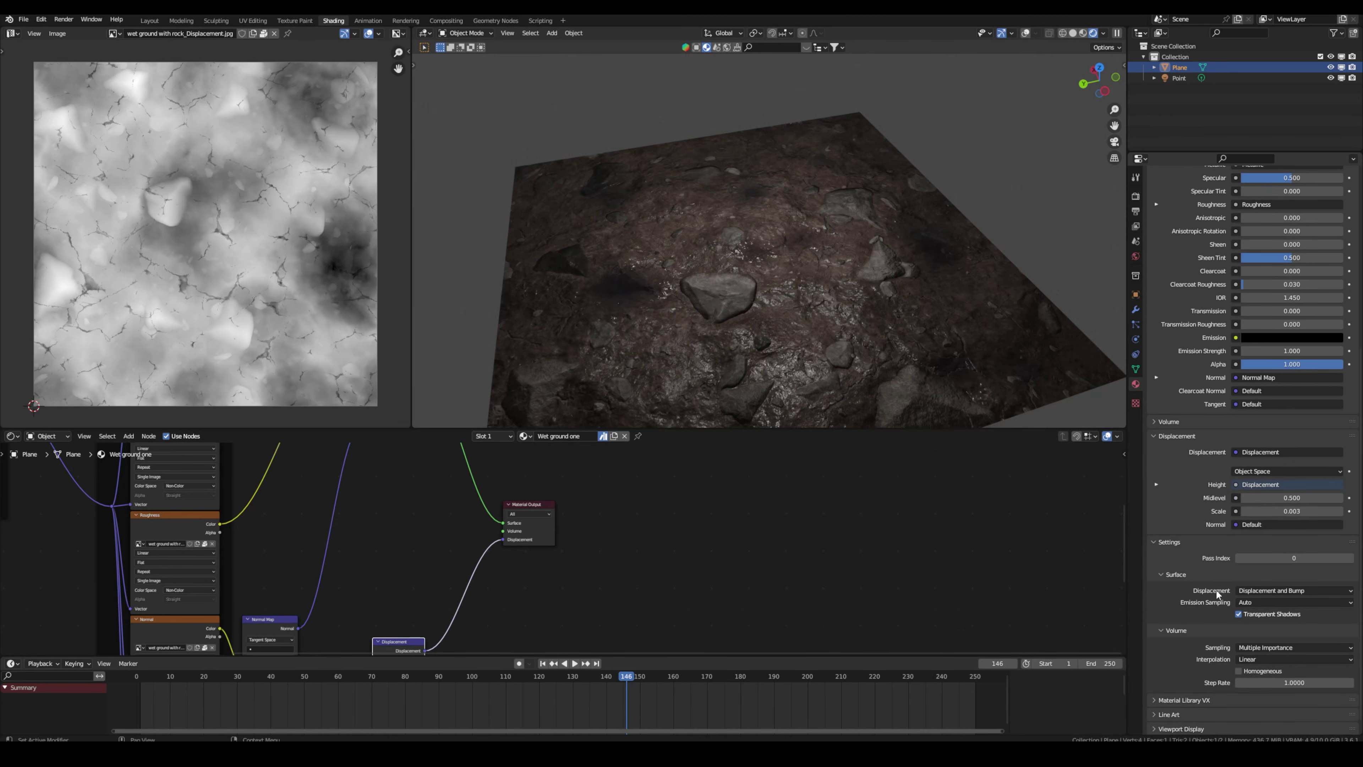
pyautogui.click(1257, 589)
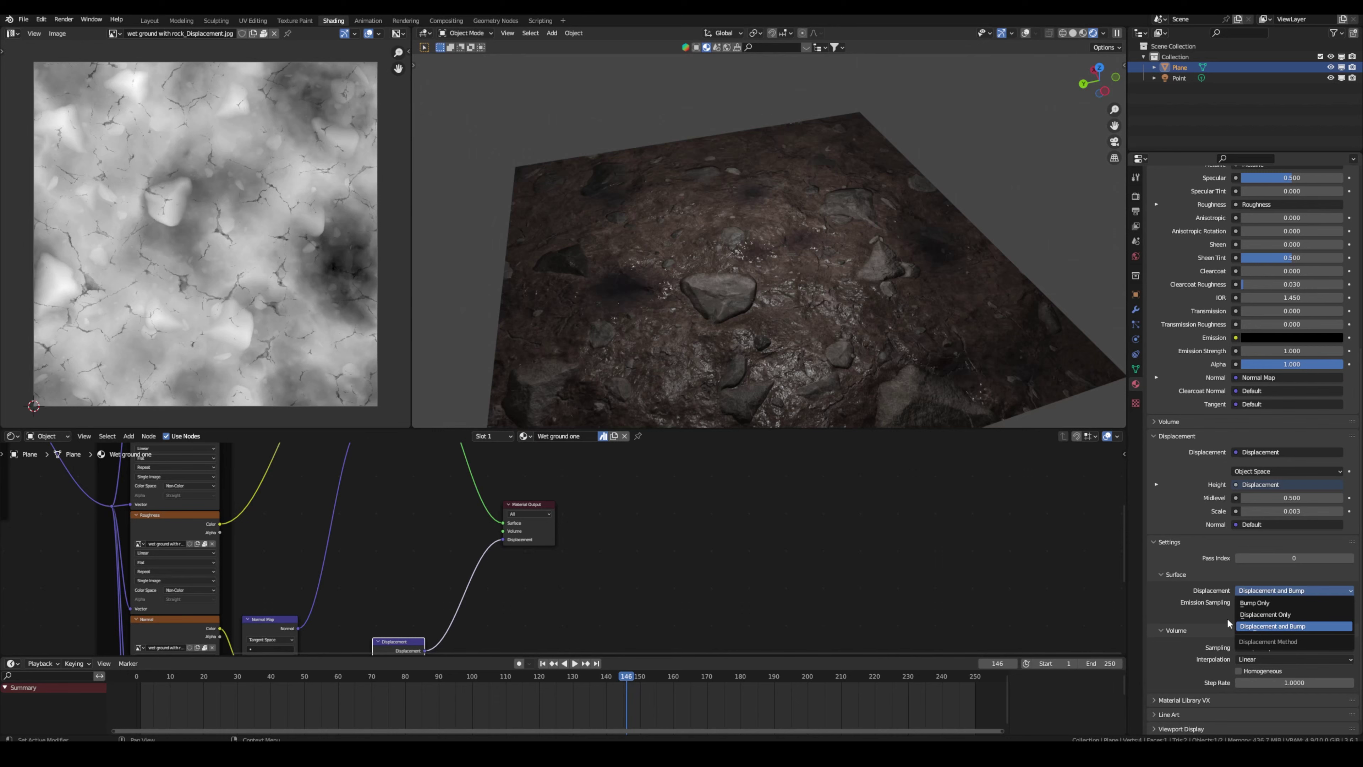
pyautogui.click(1217, 606)
pyautogui.scroll(5, 1210, 595)
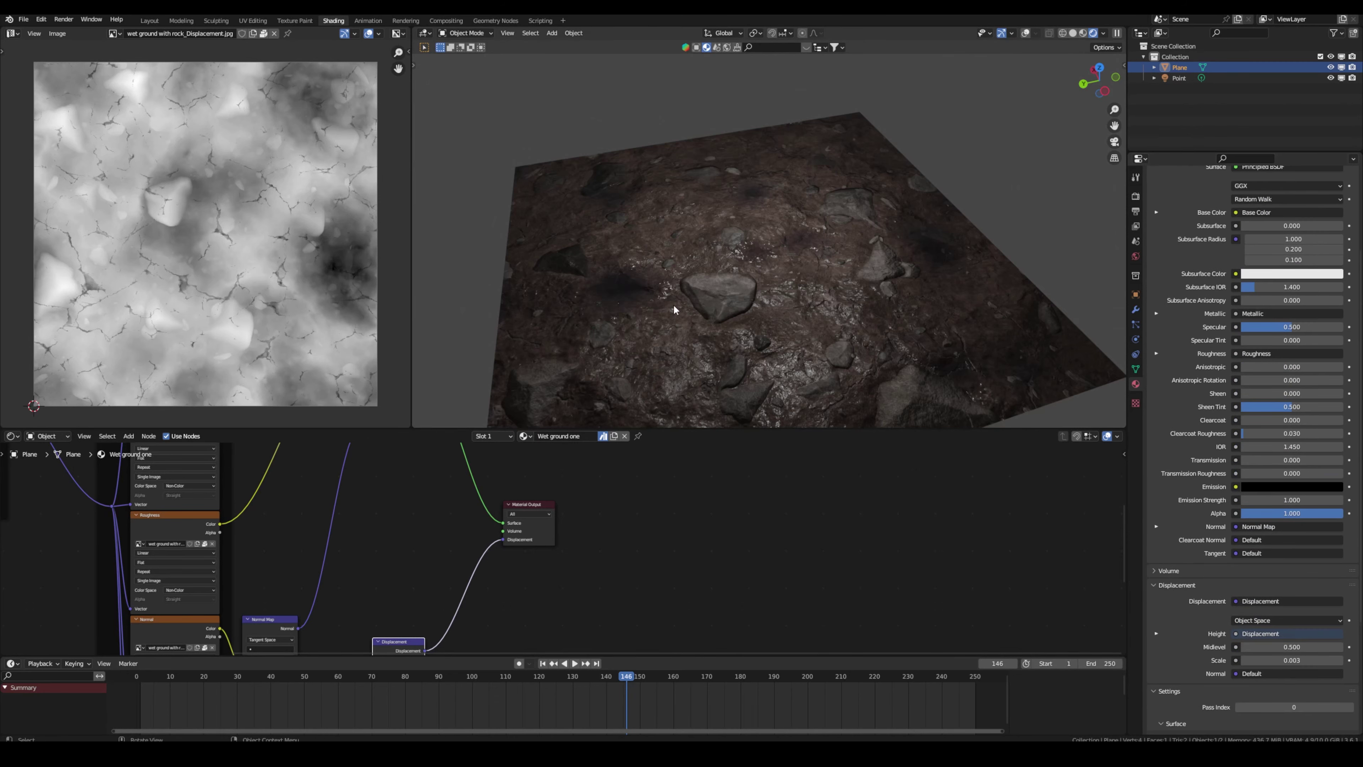
pyautogui.moveTo(674, 310); pyautogui.dragTo(849, 265, button='middle')
# Switch Cycles to the Experimental feature set and give the plane a Simple adaptive Subdivision Surface modifier.
pyautogui.click(1136, 197)
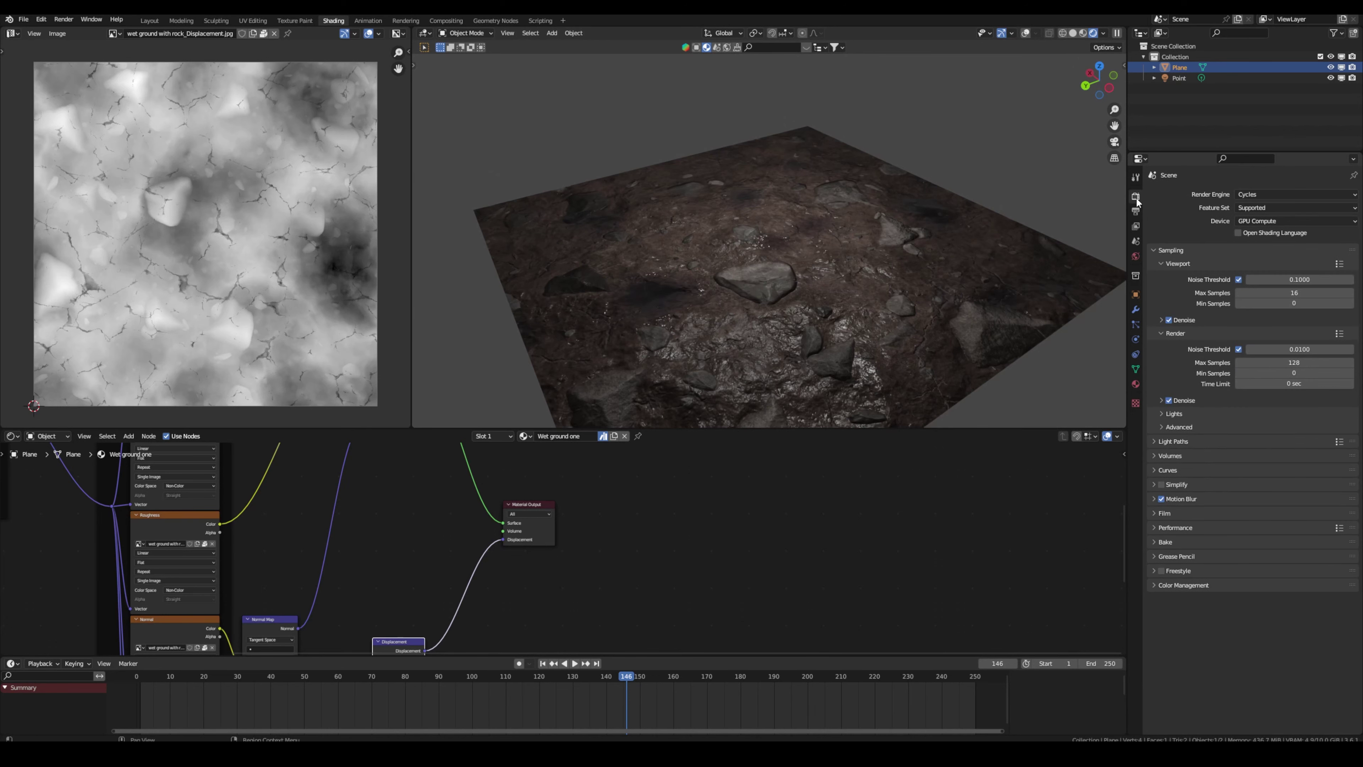
pyautogui.click(1249, 207)
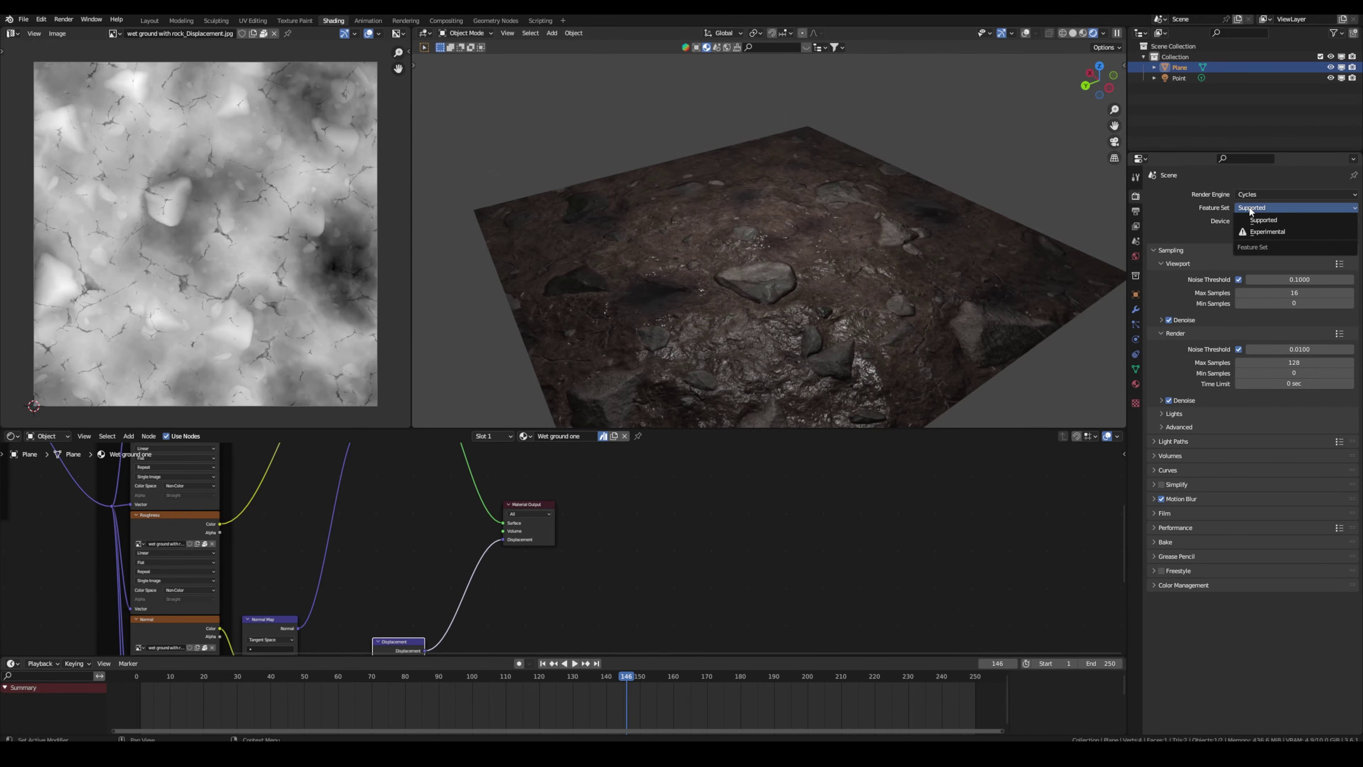
pyautogui.click(1263, 233)
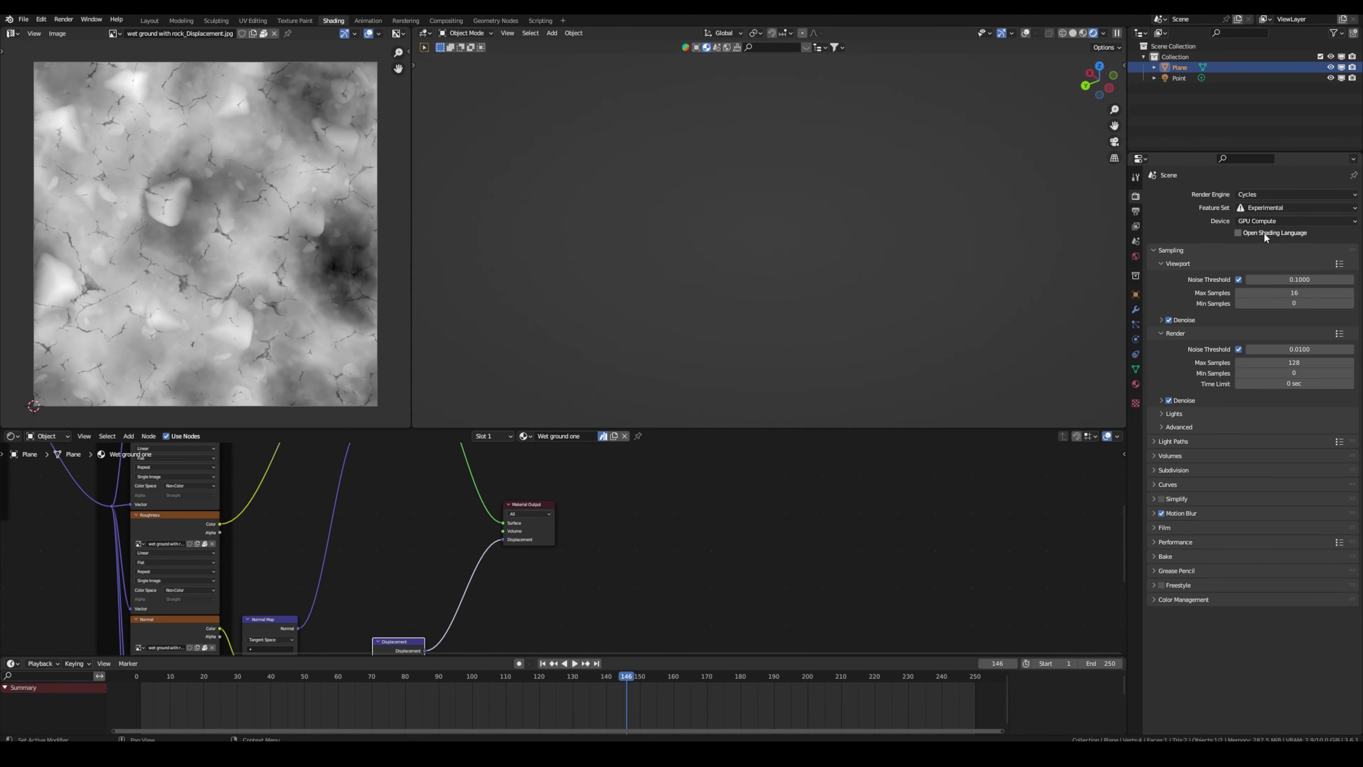
pyautogui.click(1137, 308)
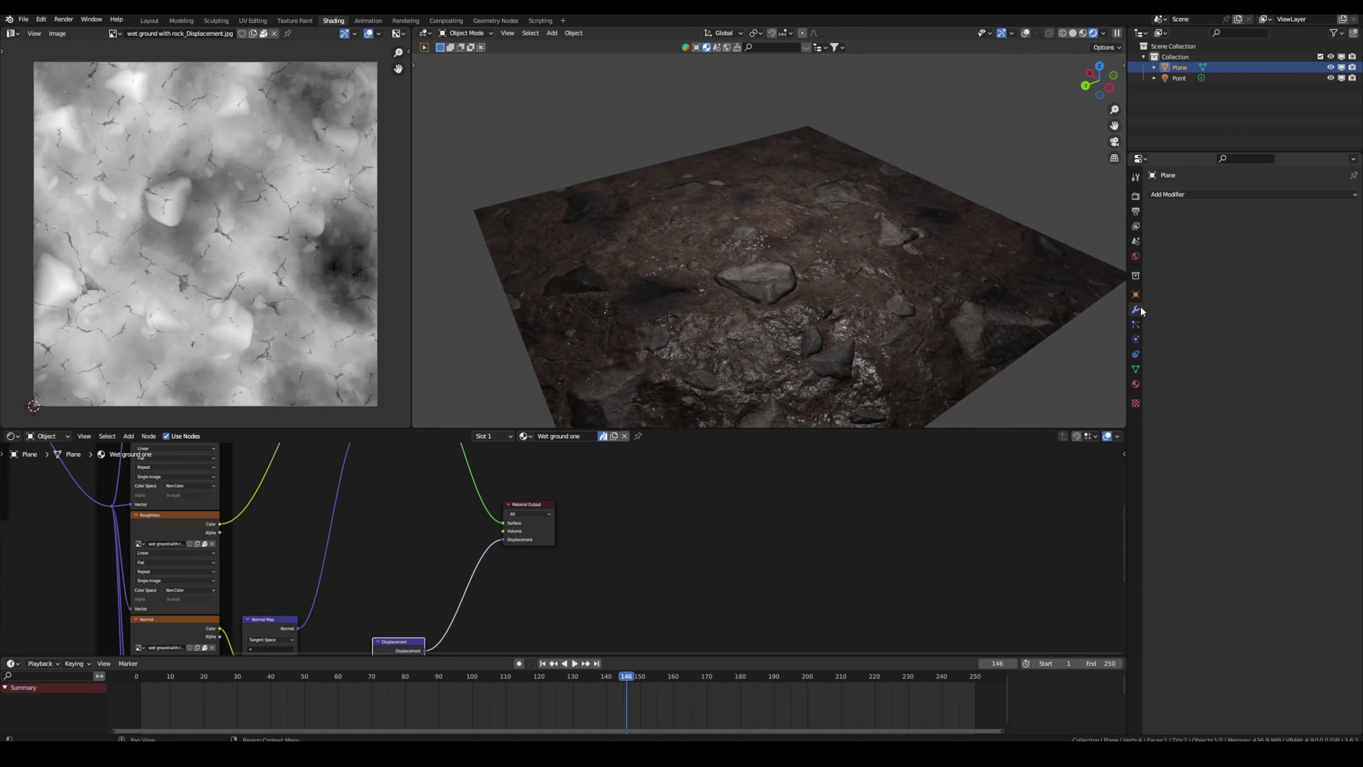
pyautogui.click(1182, 193)
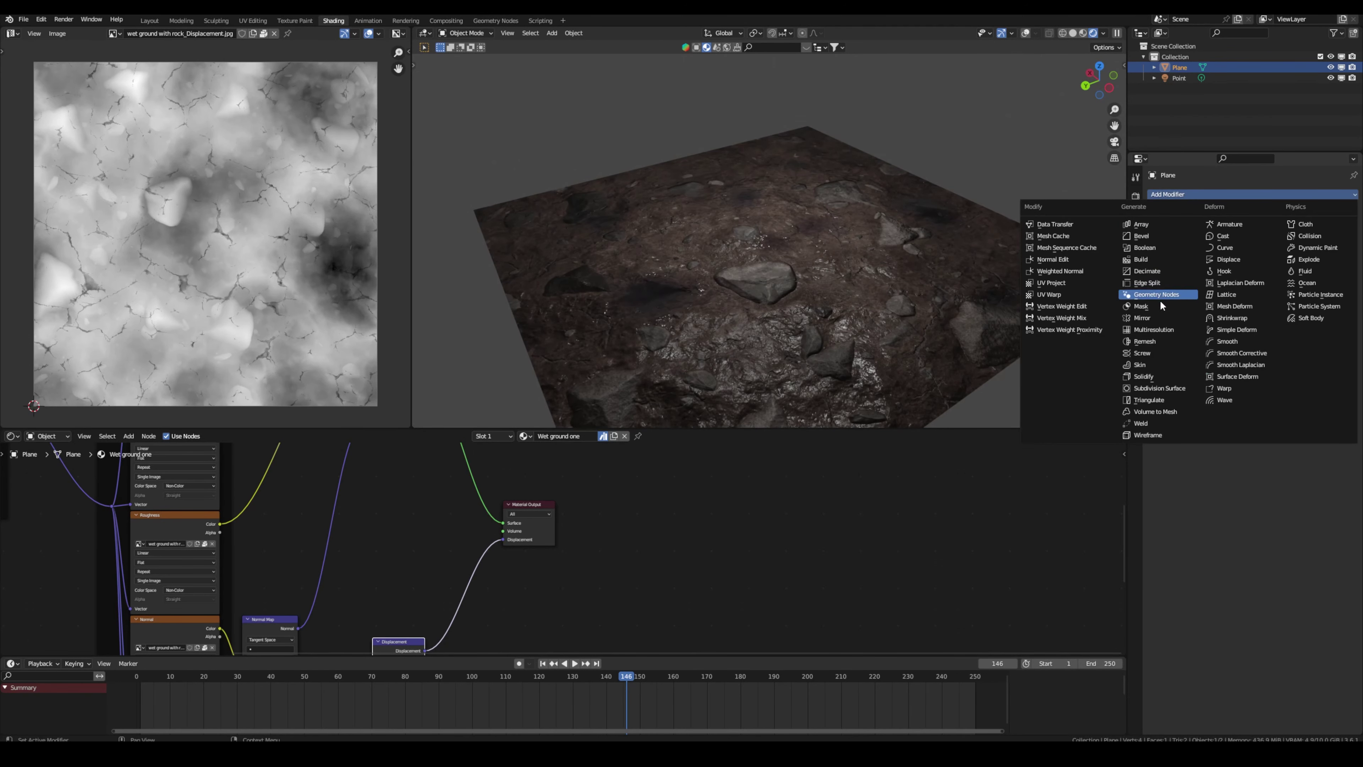
pyautogui.click(1164, 388)
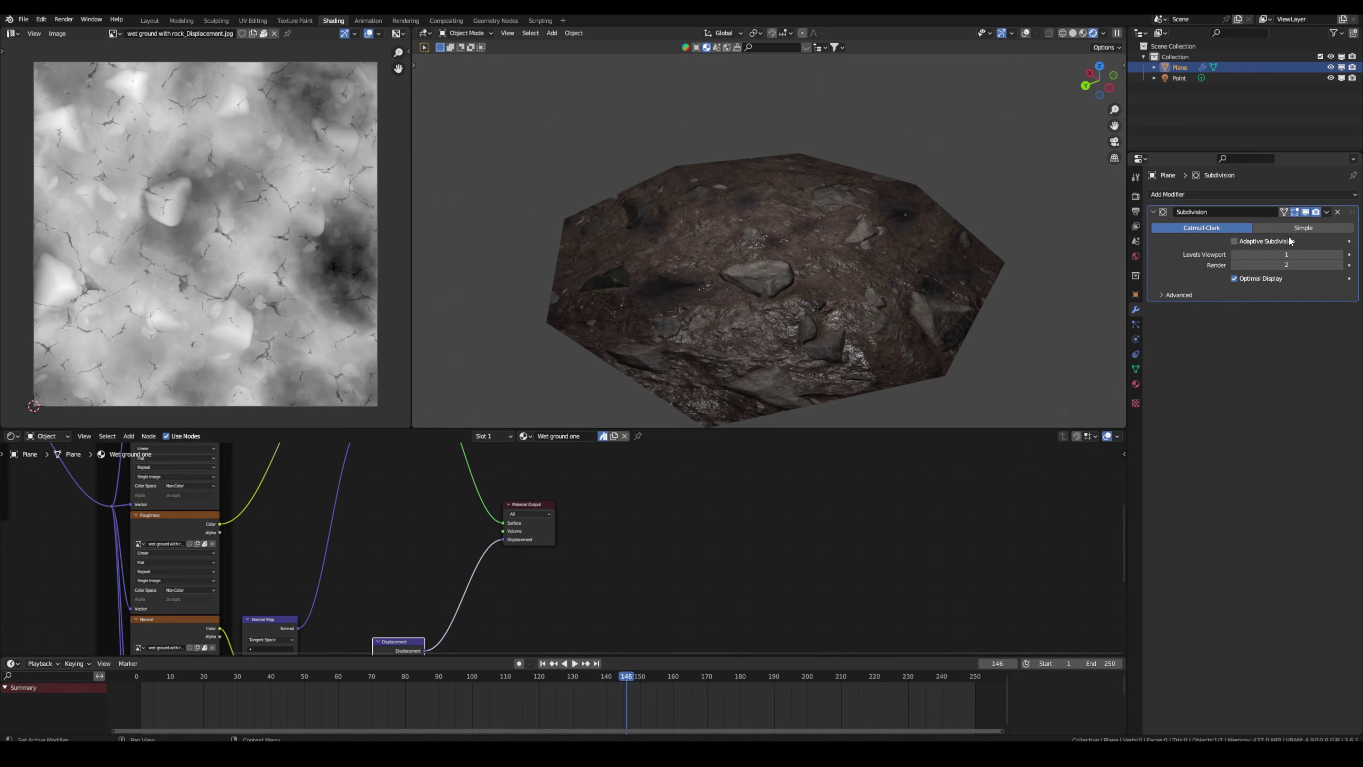
pyautogui.click(1295, 228)
pyautogui.click(1234, 241)
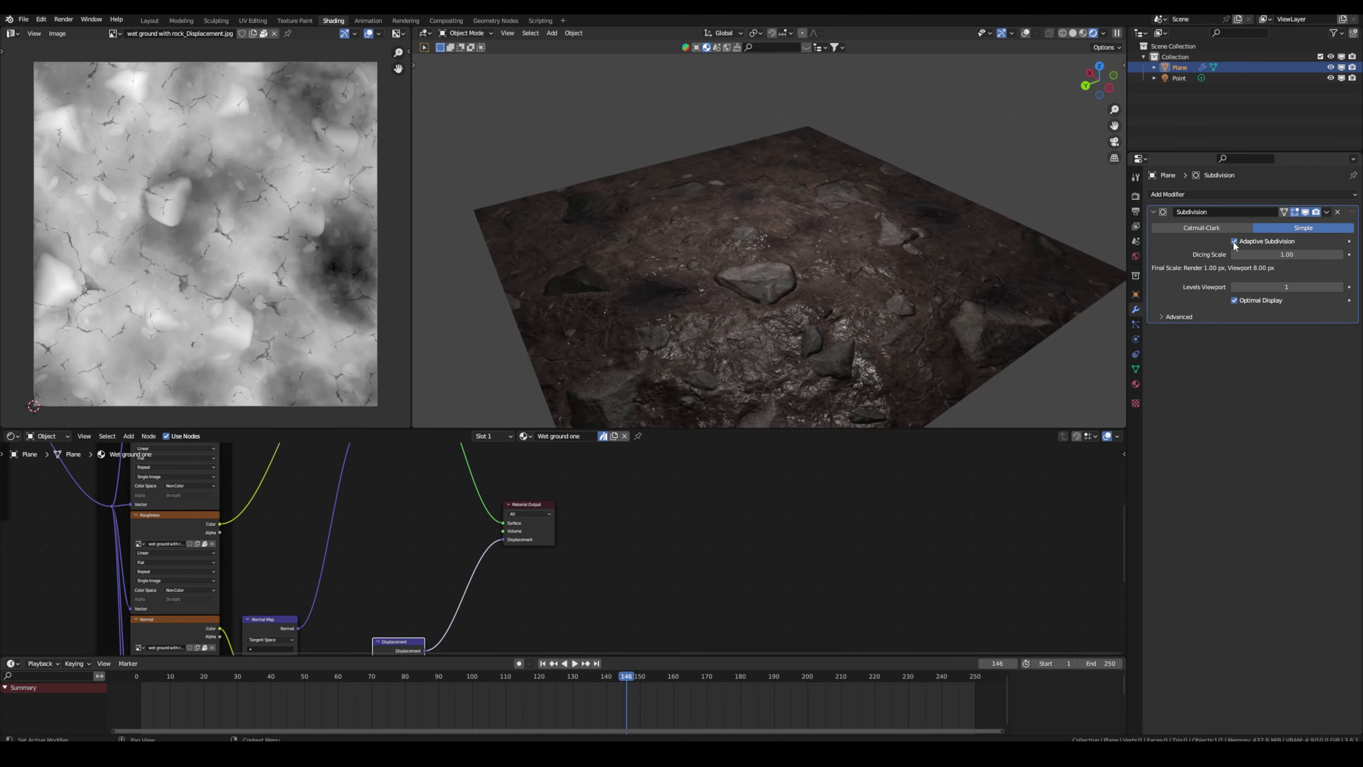
# Set the Displacement node's Scale to 0.050 and inspect the reshaped terrain.
pyautogui.scroll(2, 536, 548)
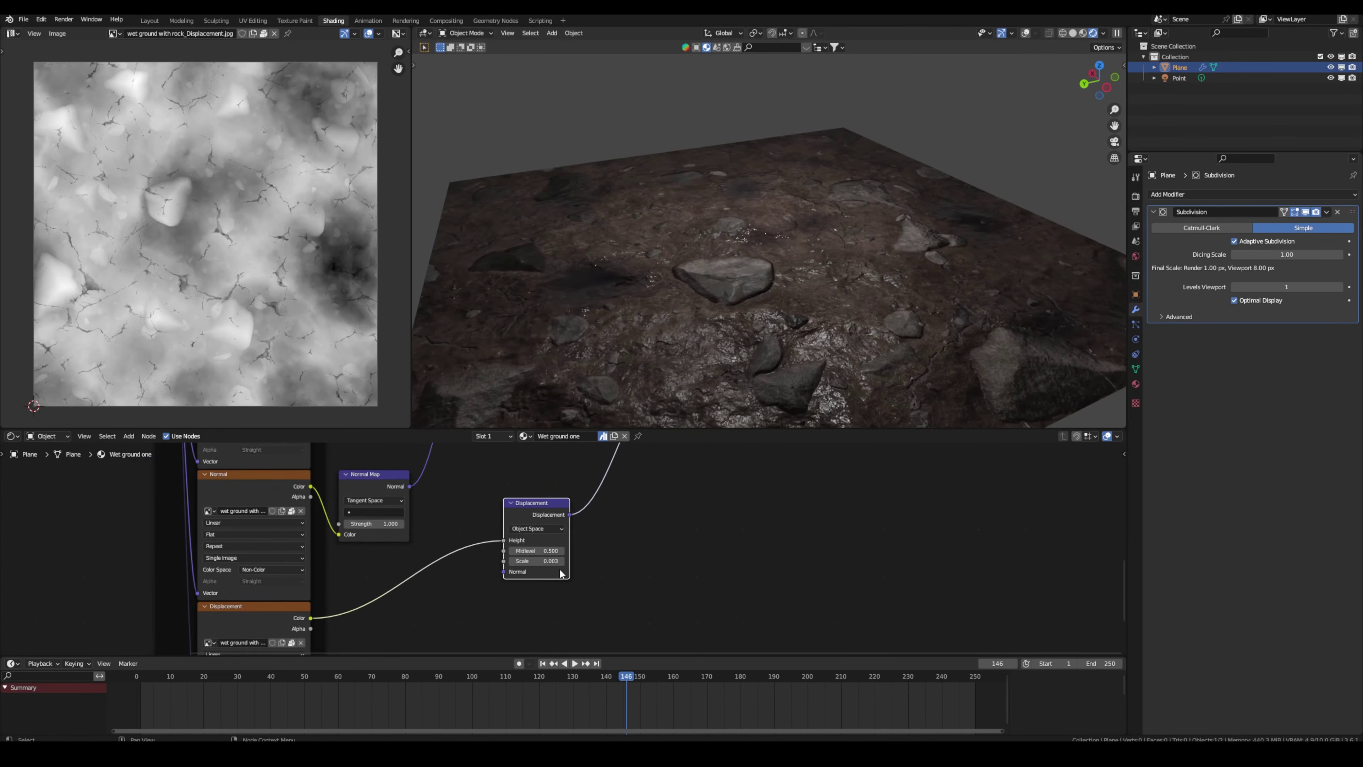
pyautogui.moveTo(537, 566); pyautogui.dragTo(585, 566)
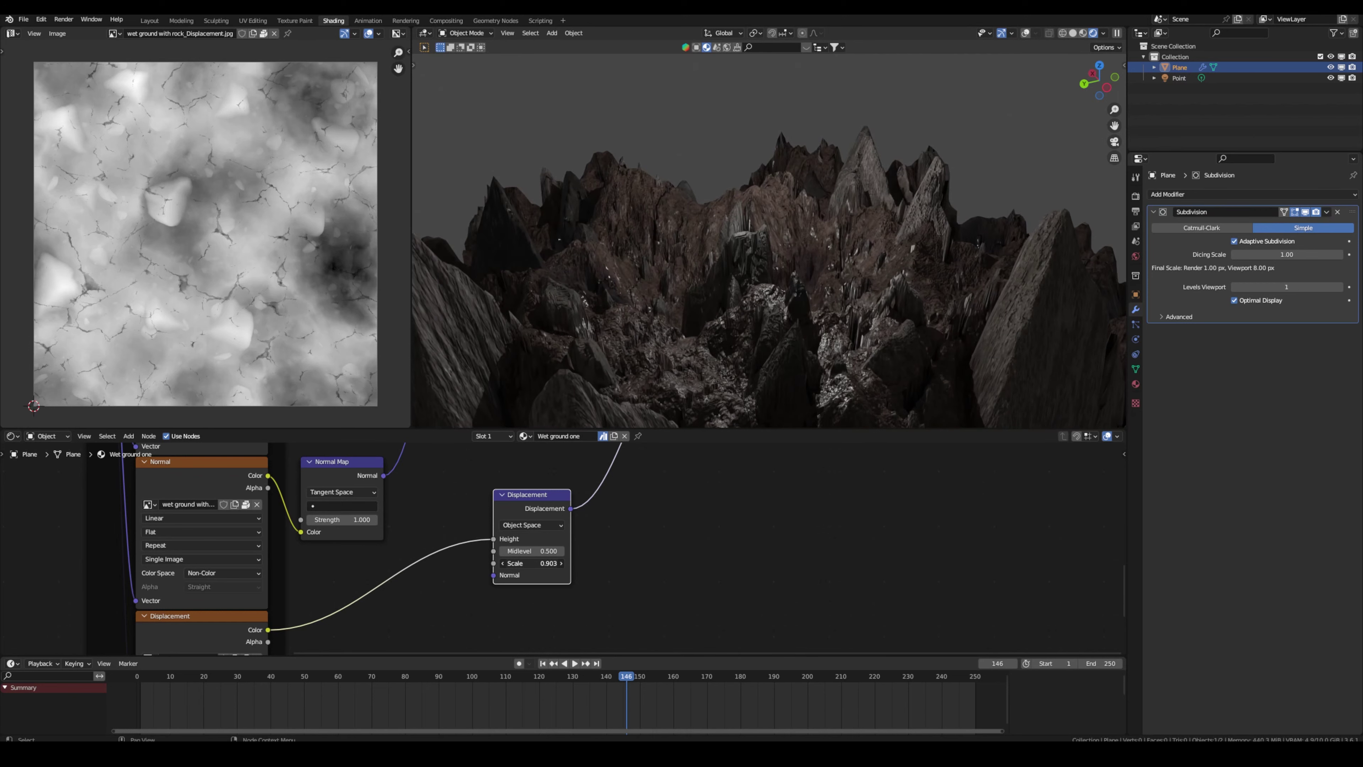
pyautogui.hotkey('ctrl', 'z')
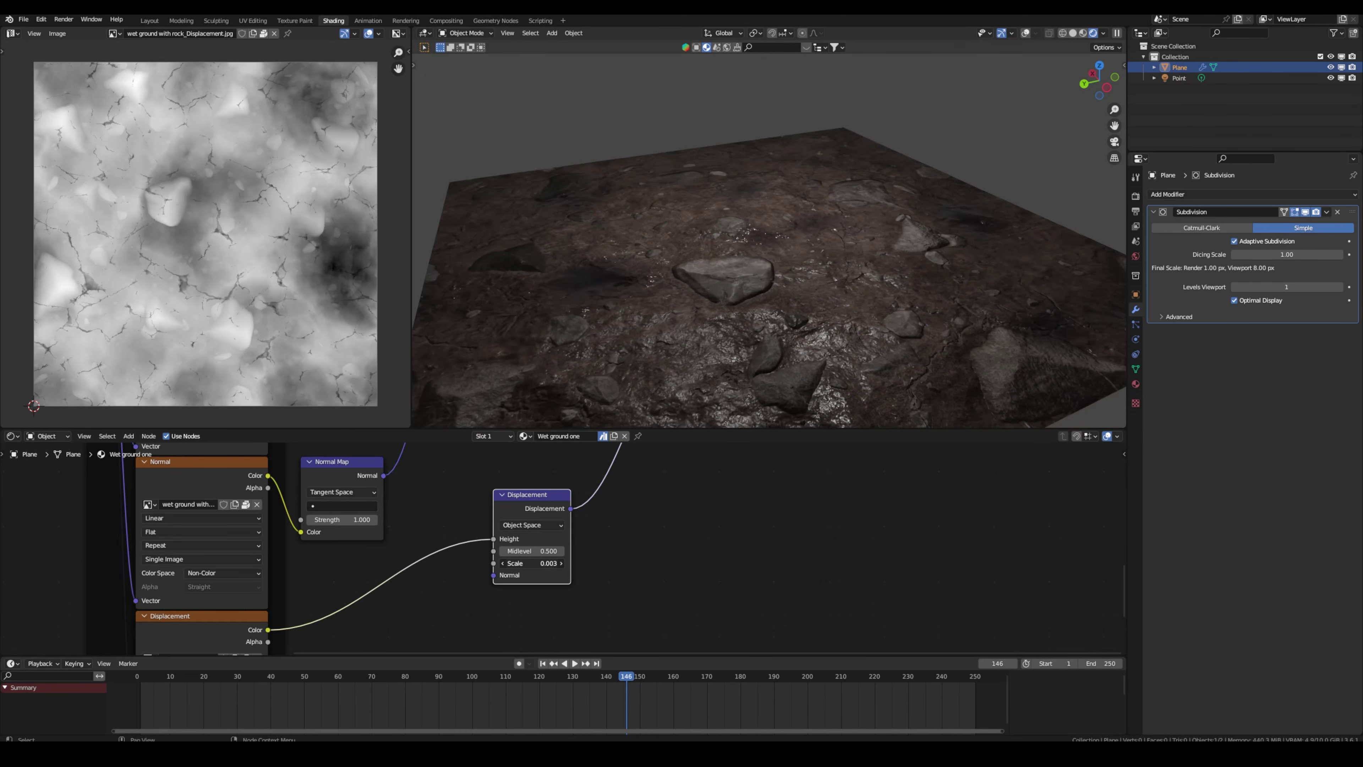
pyautogui.click(560, 563)
pyautogui.moveTo(709, 317); pyautogui.dragTo(741, 317, button='middle')
pyautogui.click(541, 564)
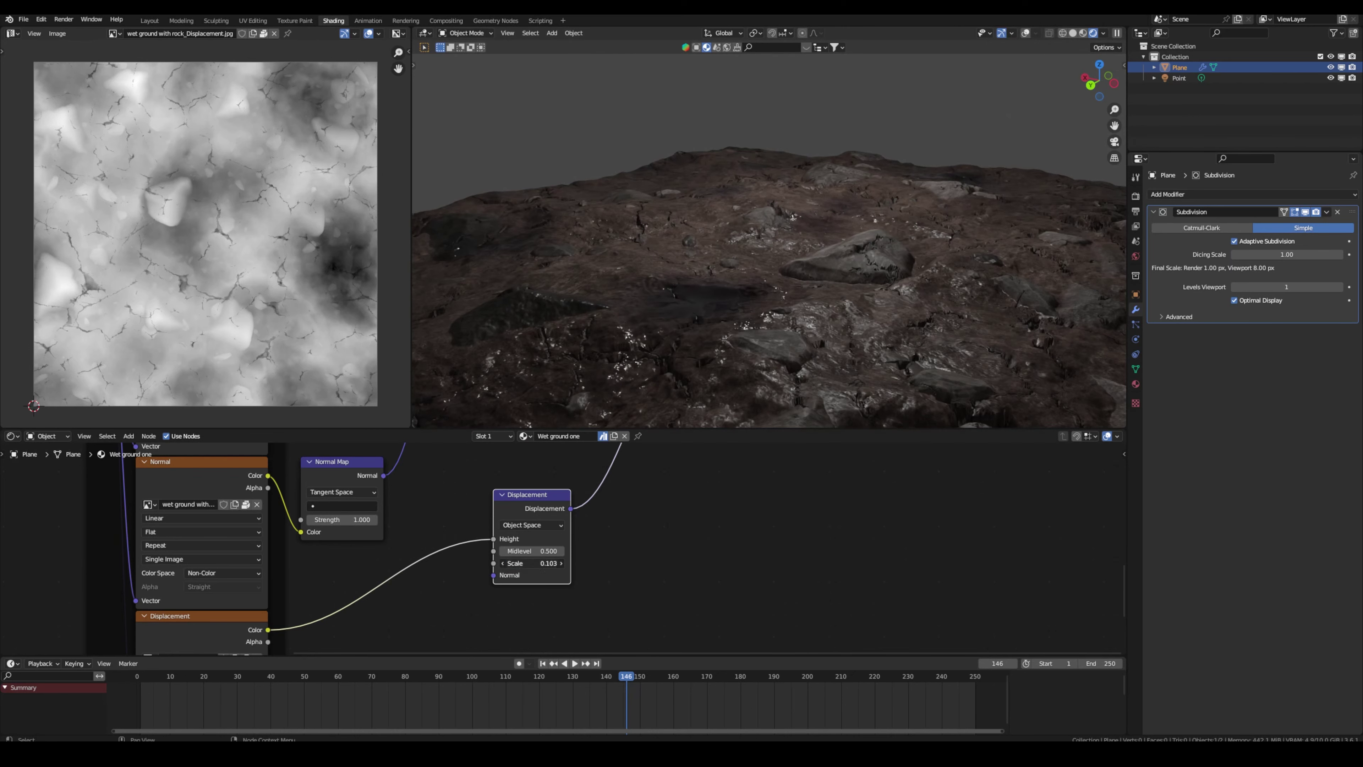
pyautogui.write('0.050')
pyautogui.press('Return')
pyautogui.moveTo(822, 137); pyautogui.dragTo(738, 249, button='middle')
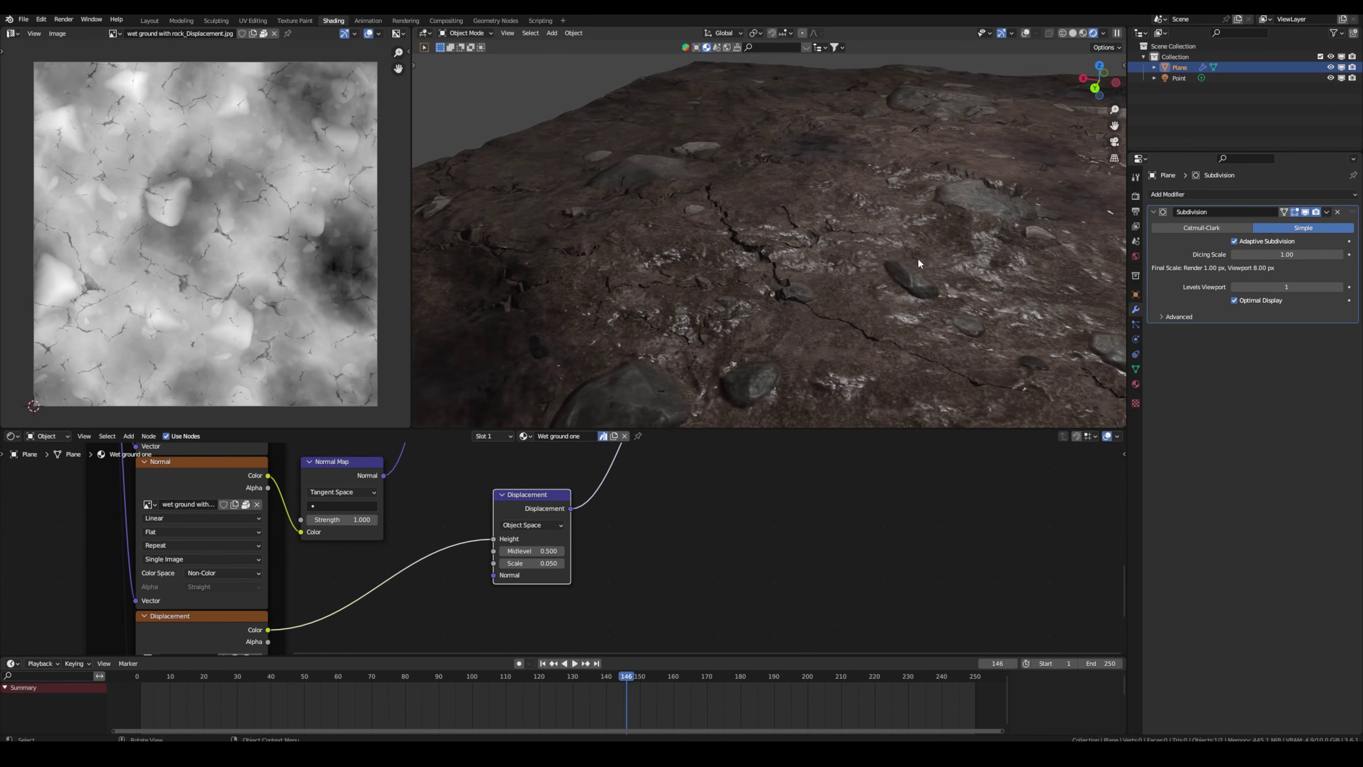
pyautogui.scroll(-8, 897, 247)
pyautogui.moveTo(854, 244); pyautogui.dragTo(747, 271, button='middle')
pyautogui.scroll(3, 809, 224)
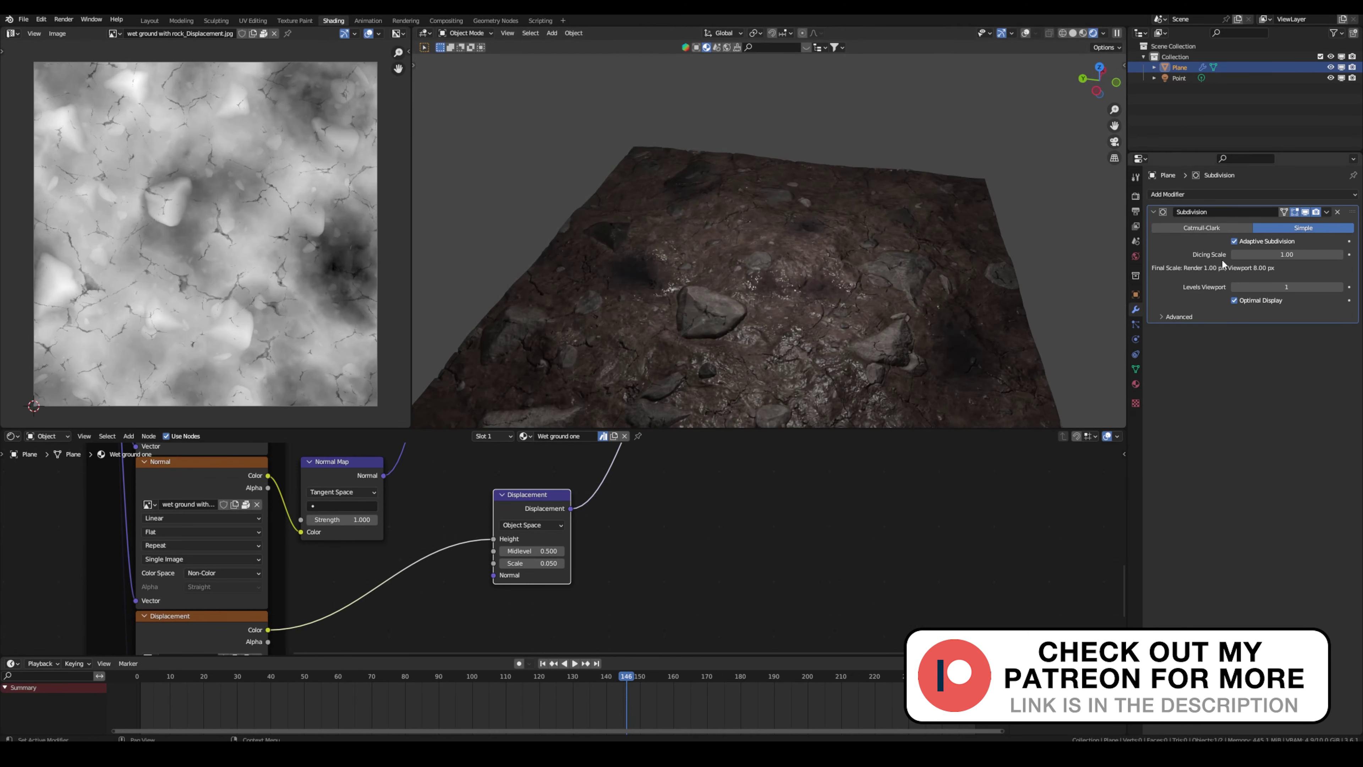
# Set the subdivision Dicing Scale to 4 and view the terrain from a low side angle.
pyautogui.click(1293, 254)
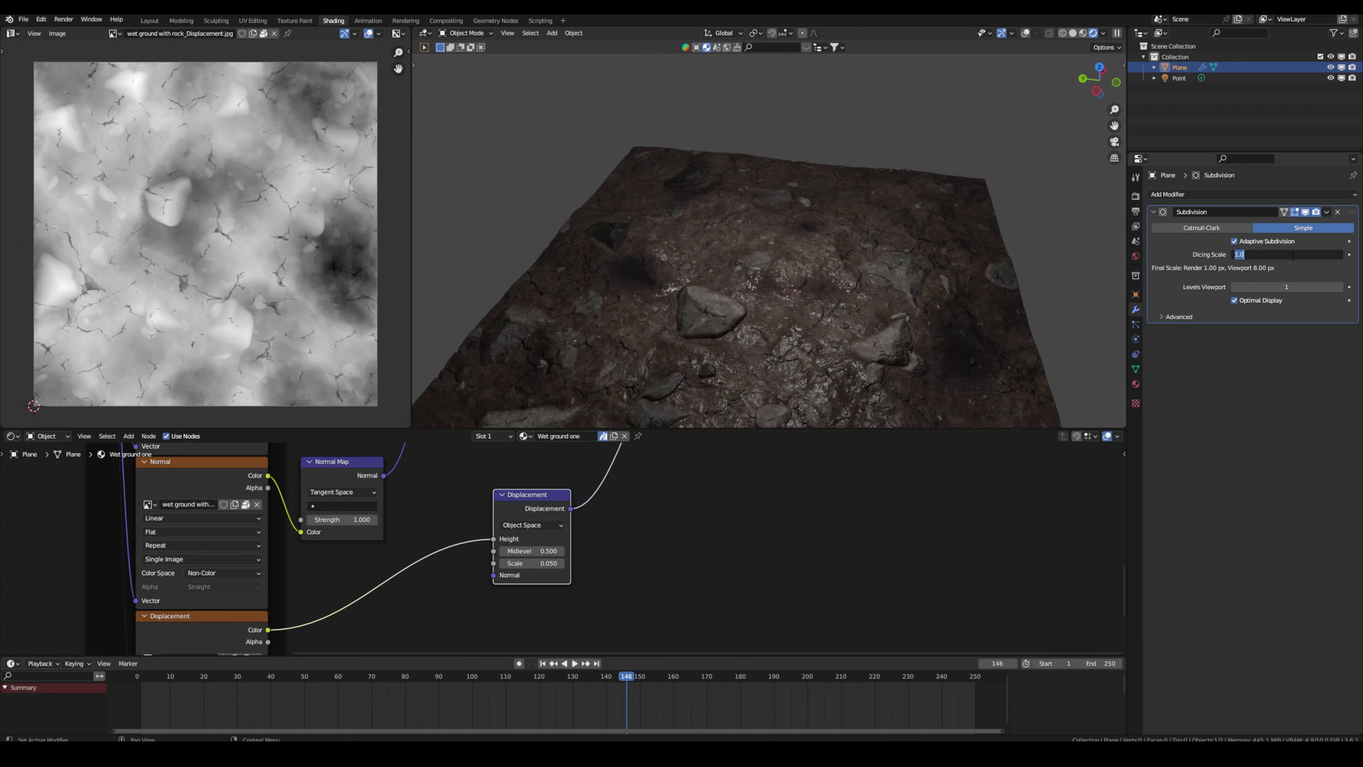
pyautogui.write('4')
pyautogui.press('Return')
pyautogui.moveTo(668, 214); pyautogui.dragTo(750, 248, button='middle')
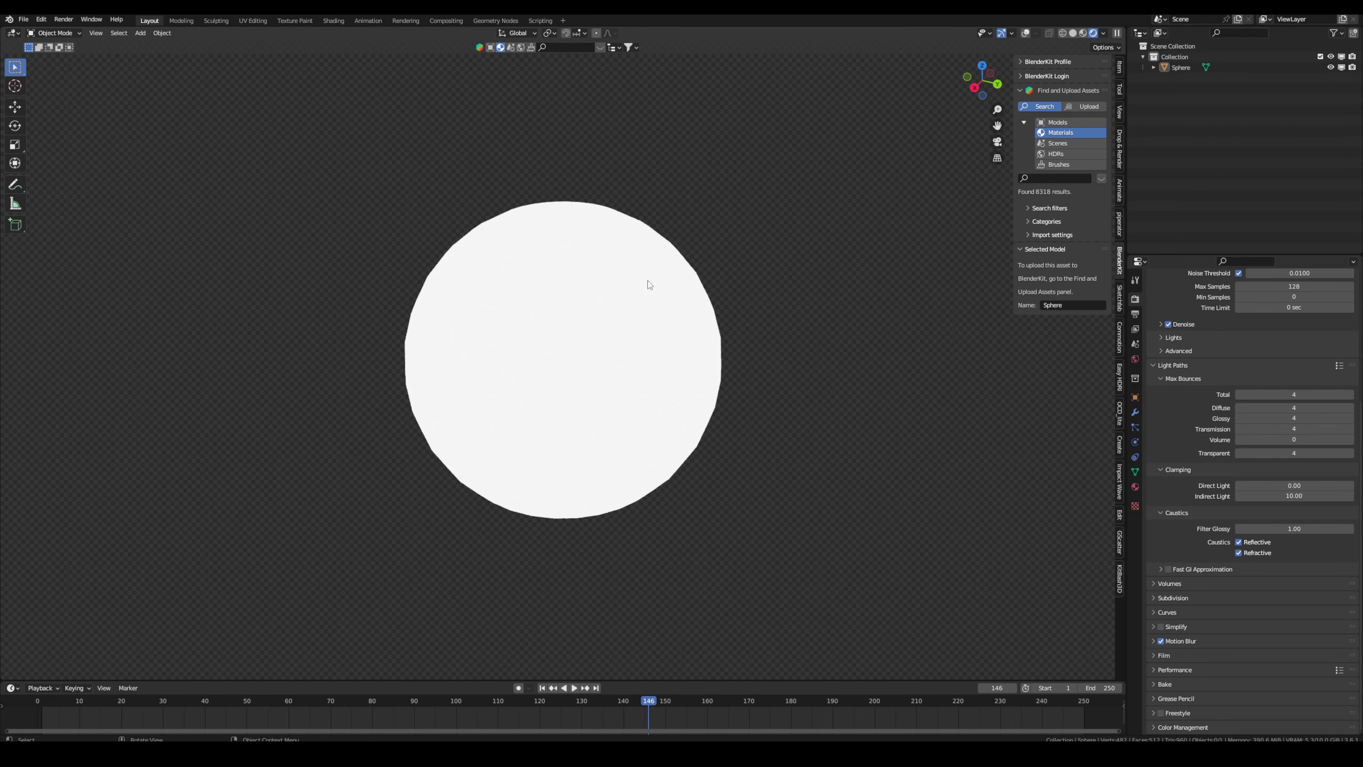
# Select the Sphere object and show its material settings.
pyautogui.moveTo(645, 300); pyautogui.dragTo(661, 256, button='middle')
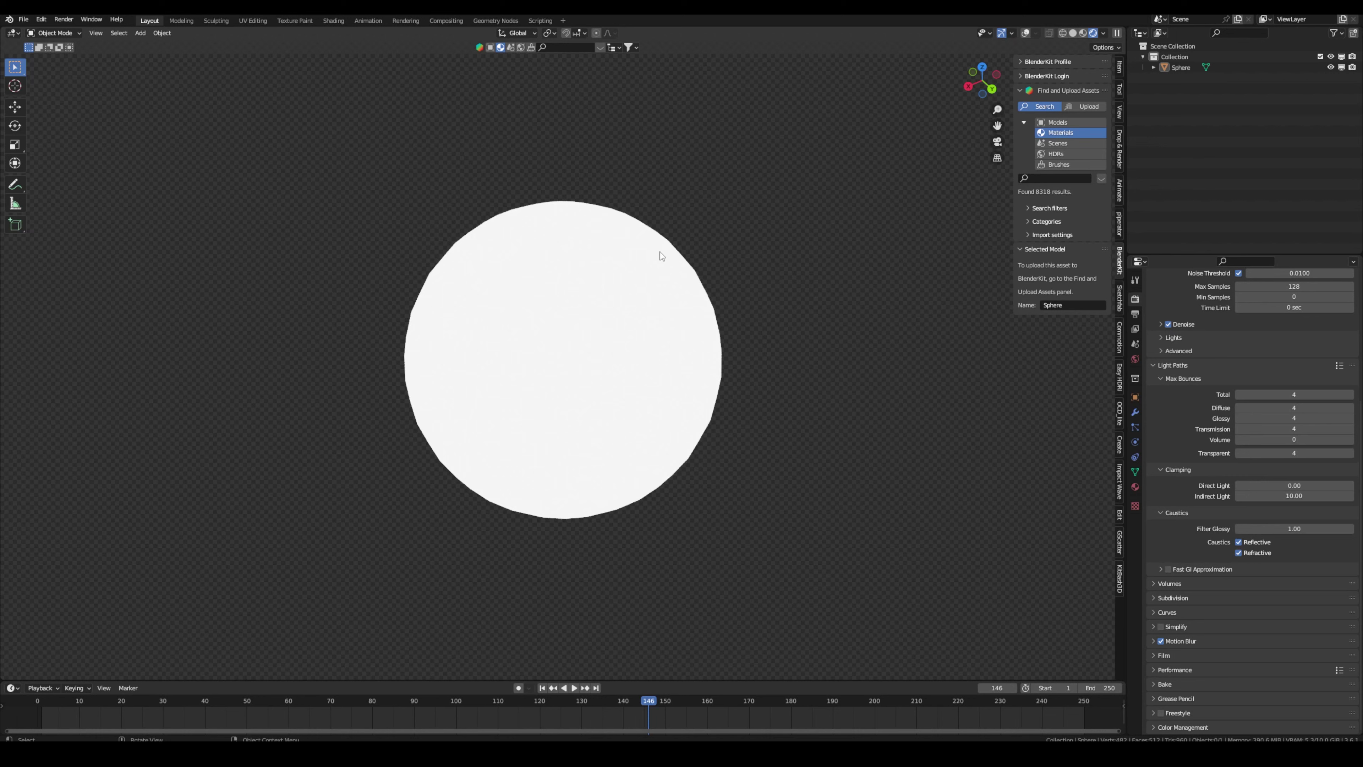
pyautogui.click(682, 286)
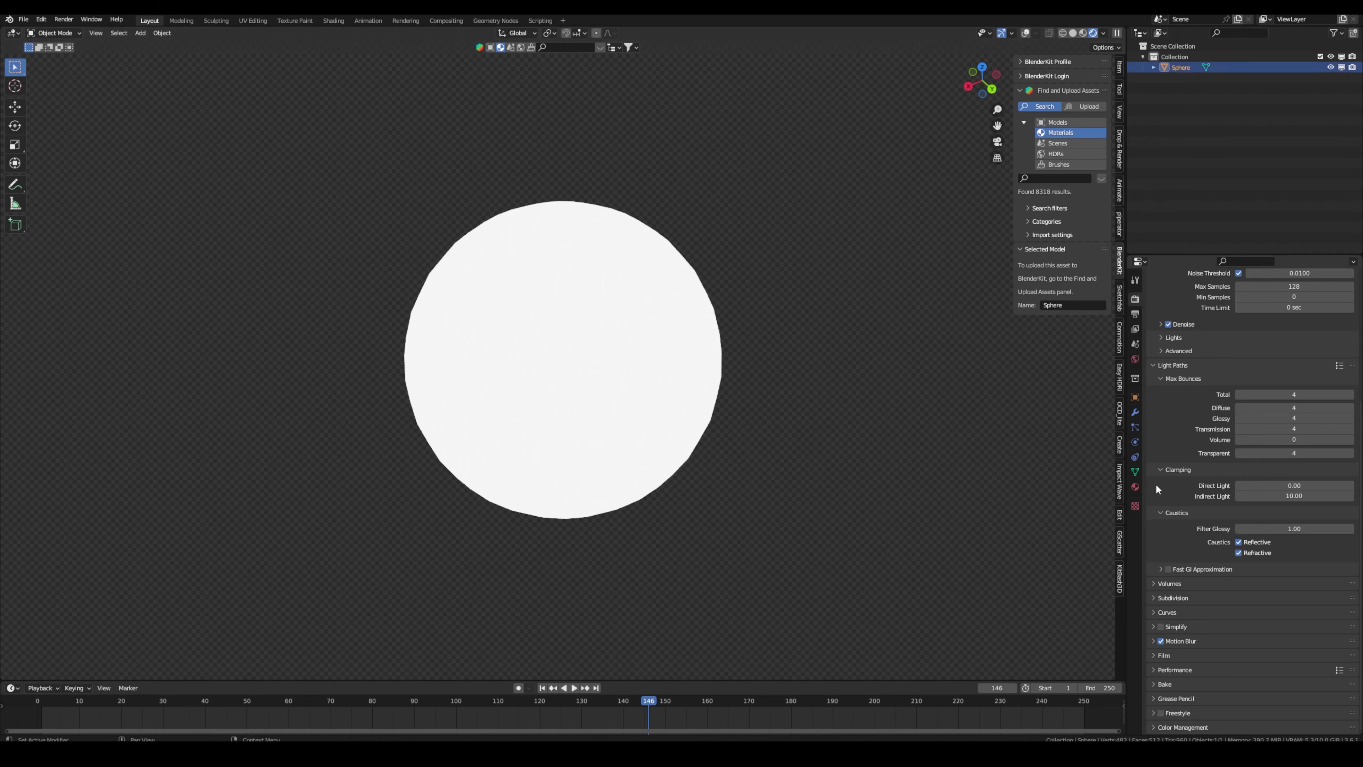
pyautogui.click(1135, 486)
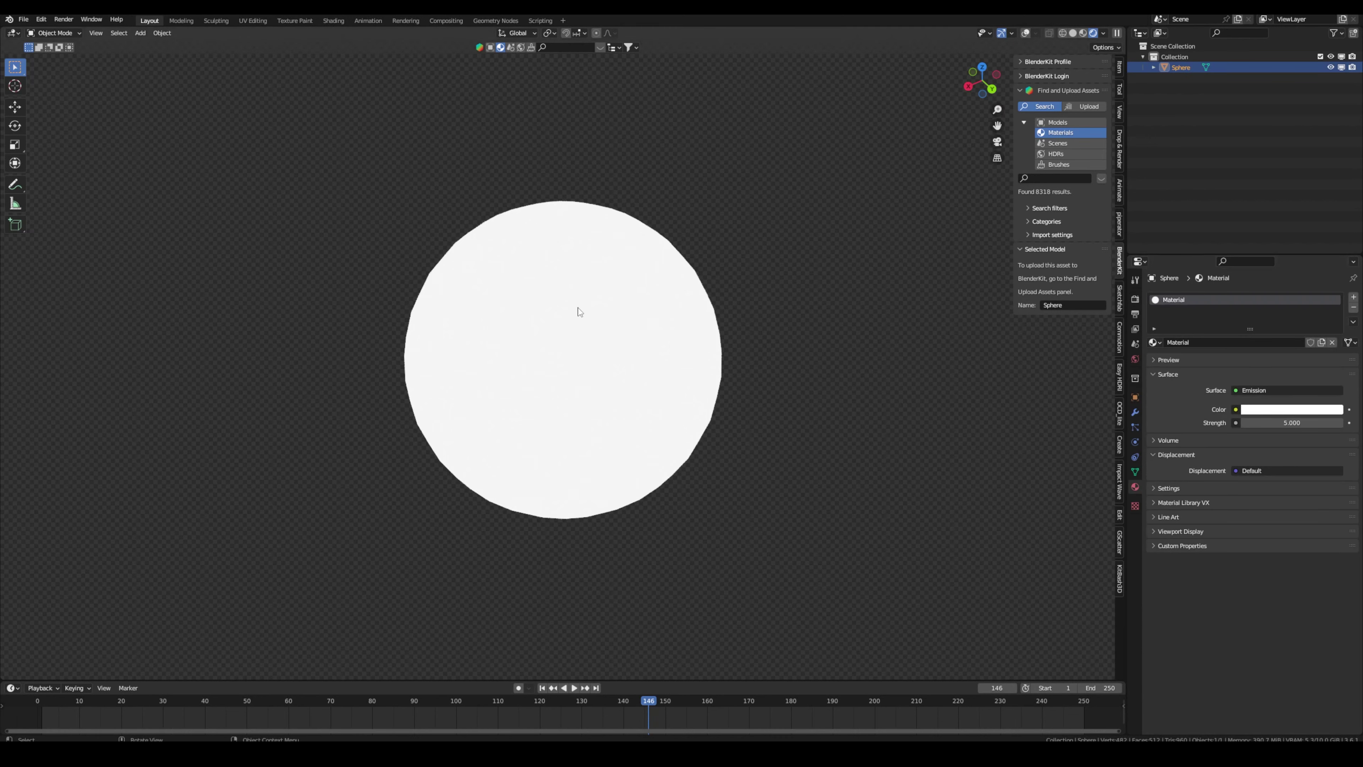
# In the Compositing workspace, enable Use Nodes and drop a Glare node between Render Layers and Composite.
pyautogui.click(445, 22)
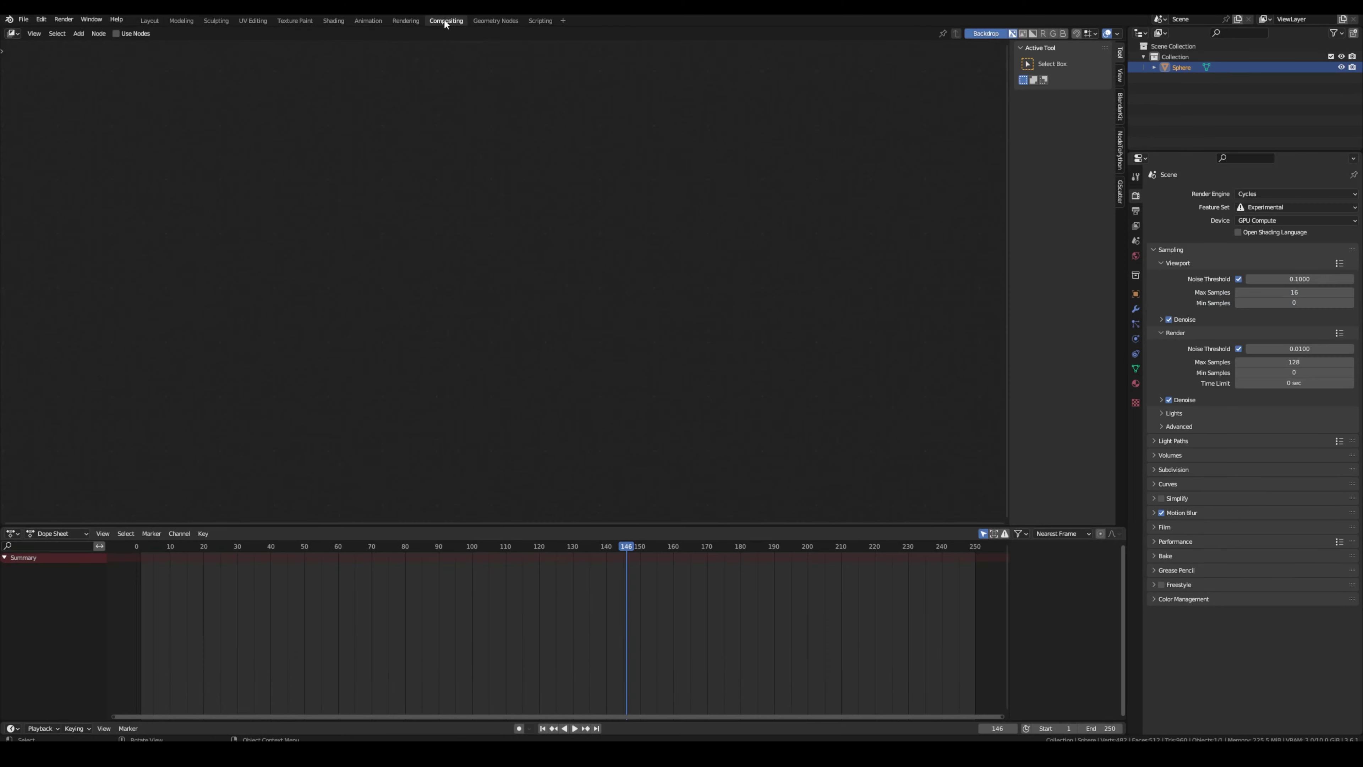
pyautogui.click(128, 33)
pyautogui.click(542, 103)
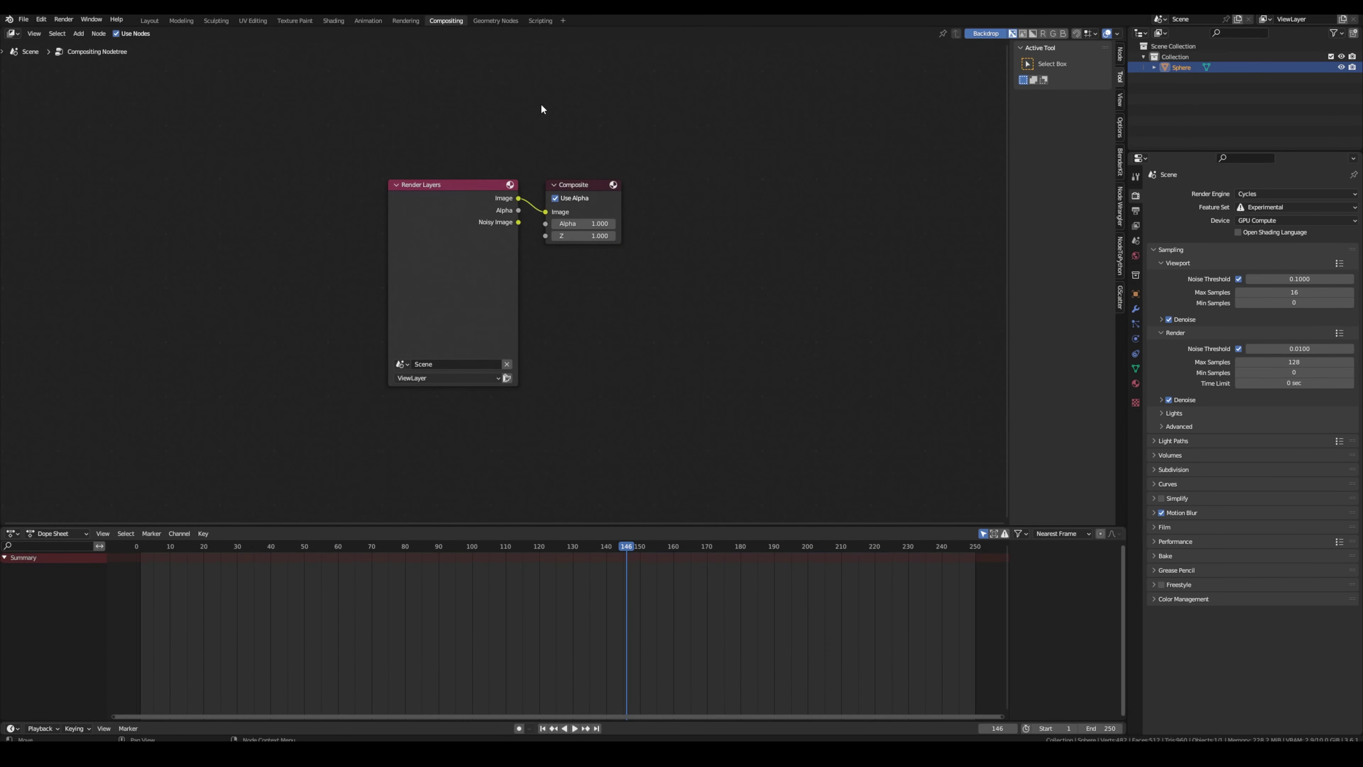
pyautogui.hotkey('shift', 'a')
pyautogui.write('glar')
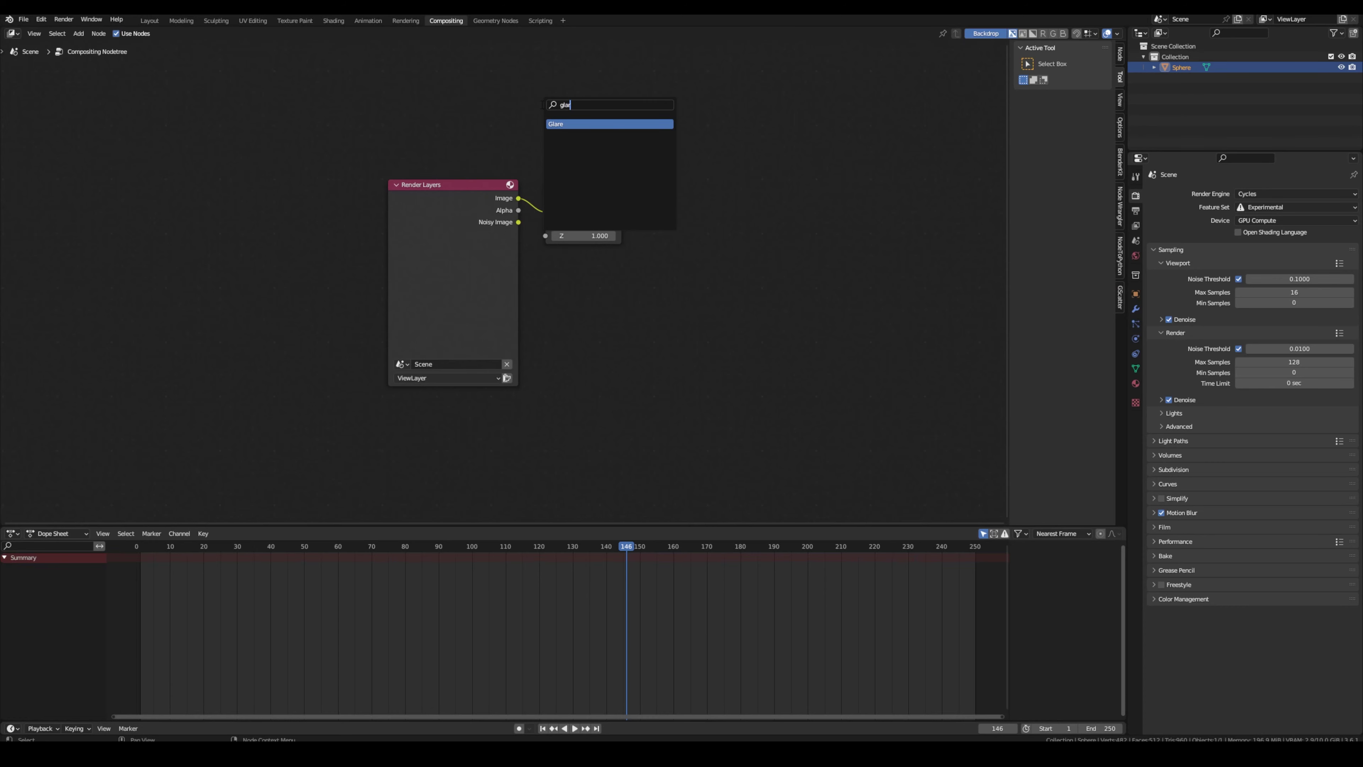
pyautogui.press('Return')
pyautogui.click(564, 150)
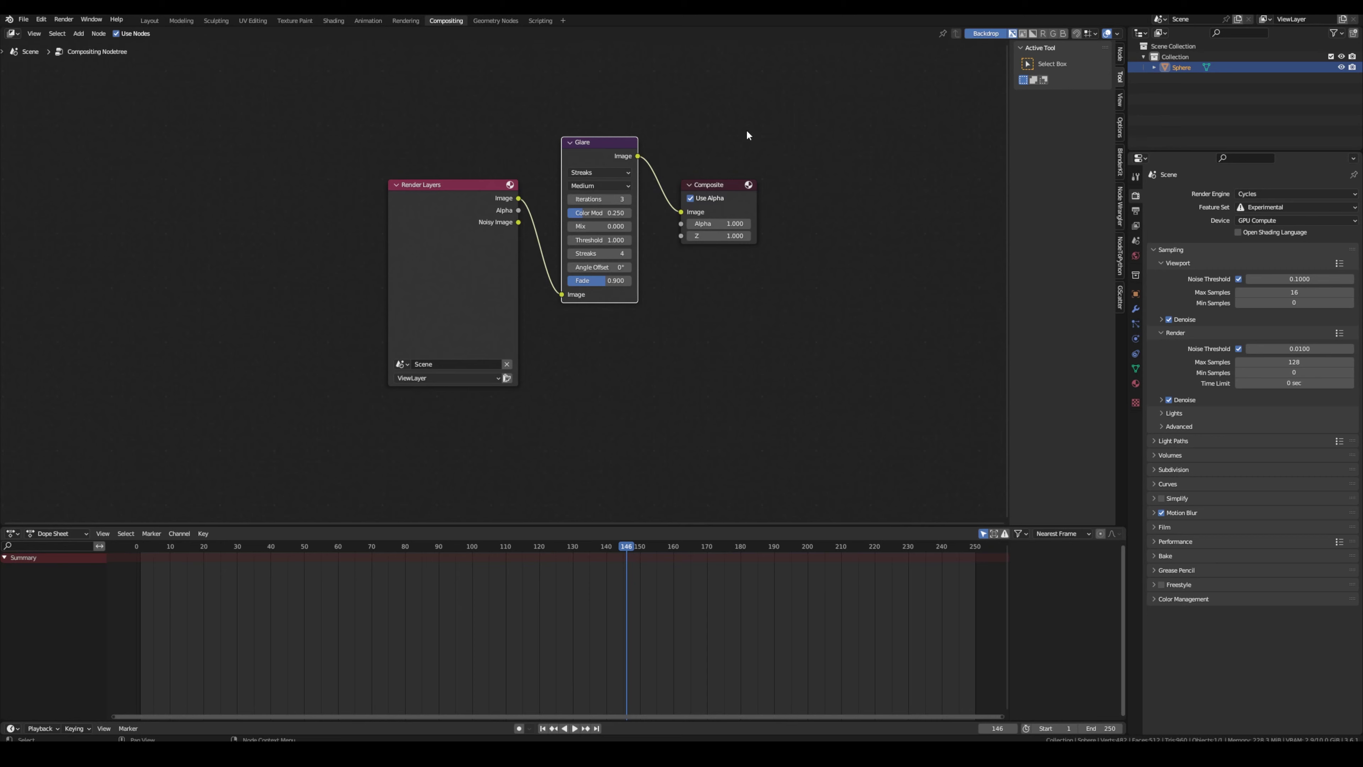
# Back in Layout, set the viewport shading Compositor to Always and zoom out to see the streaks.
pyautogui.click(149, 22)
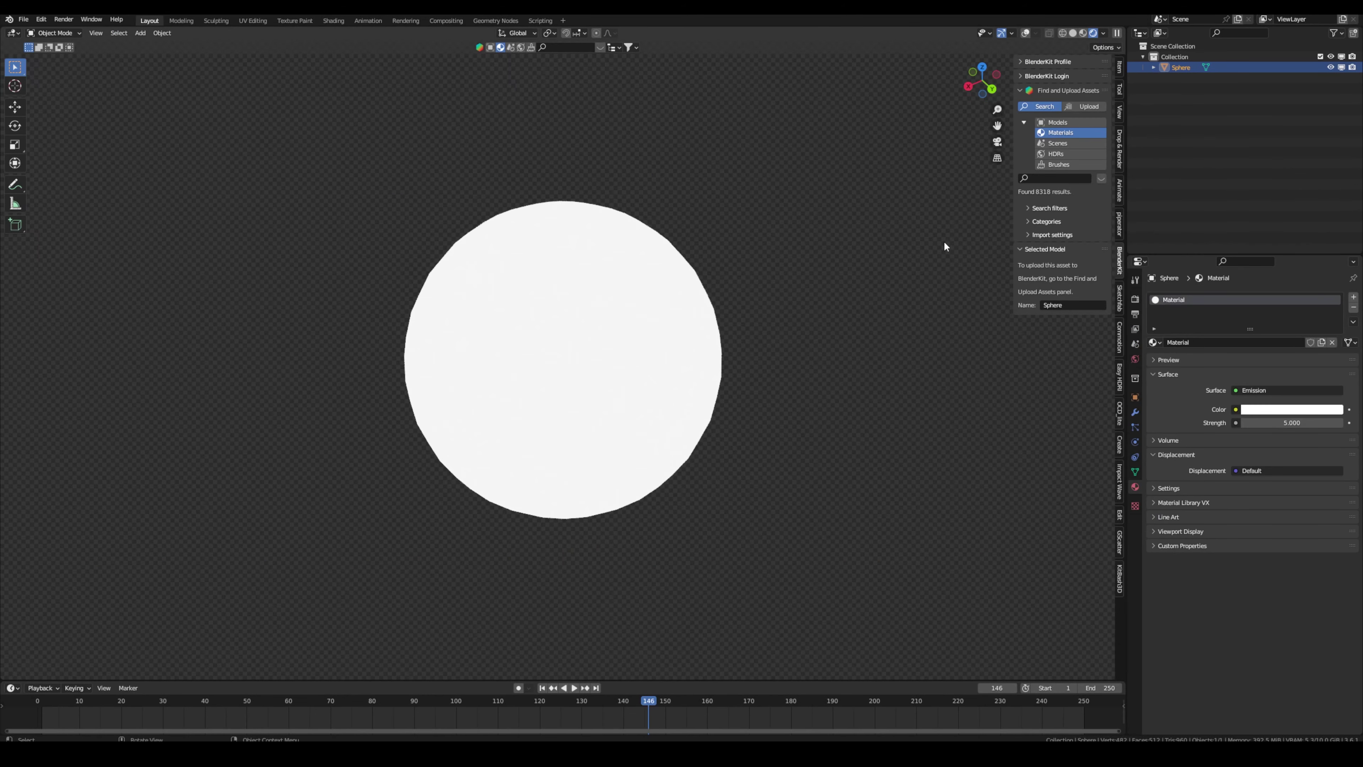
pyautogui.click(1103, 33)
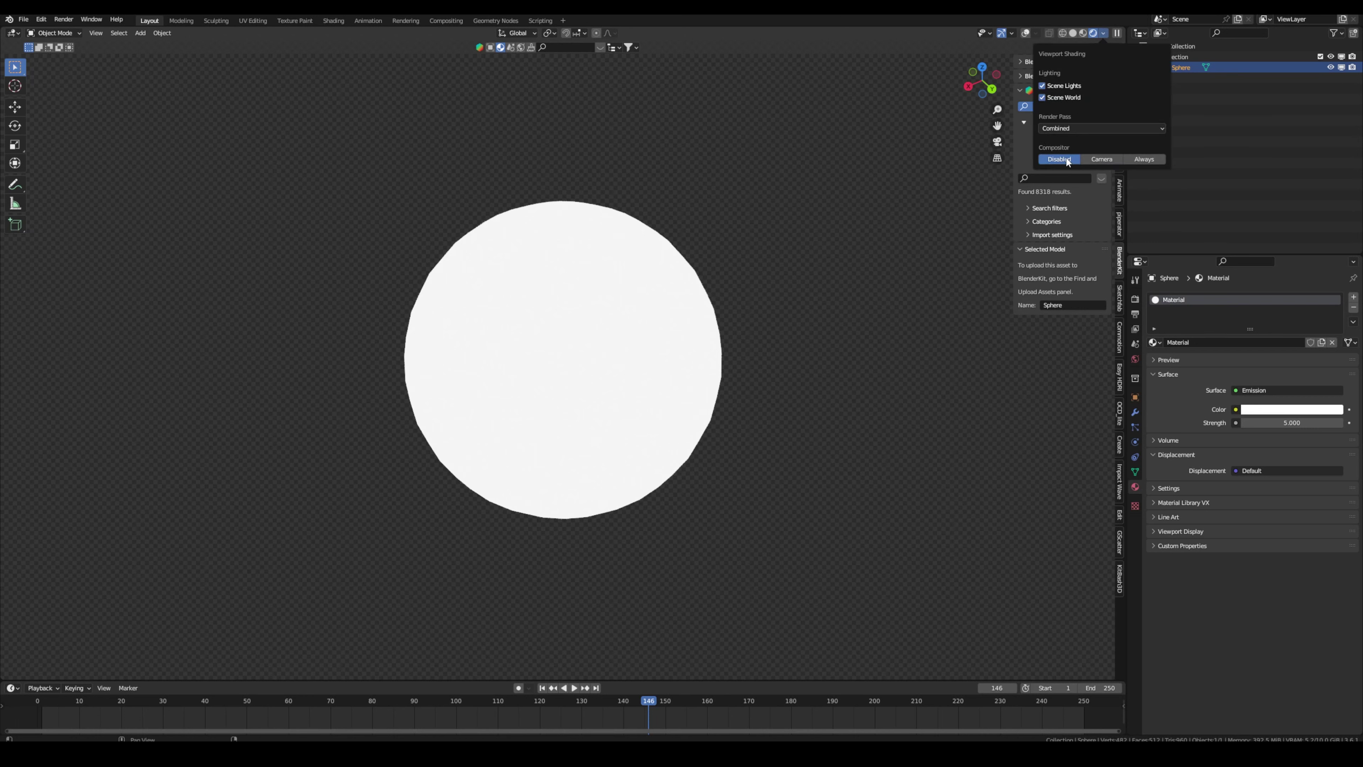
pyautogui.click(1145, 159)
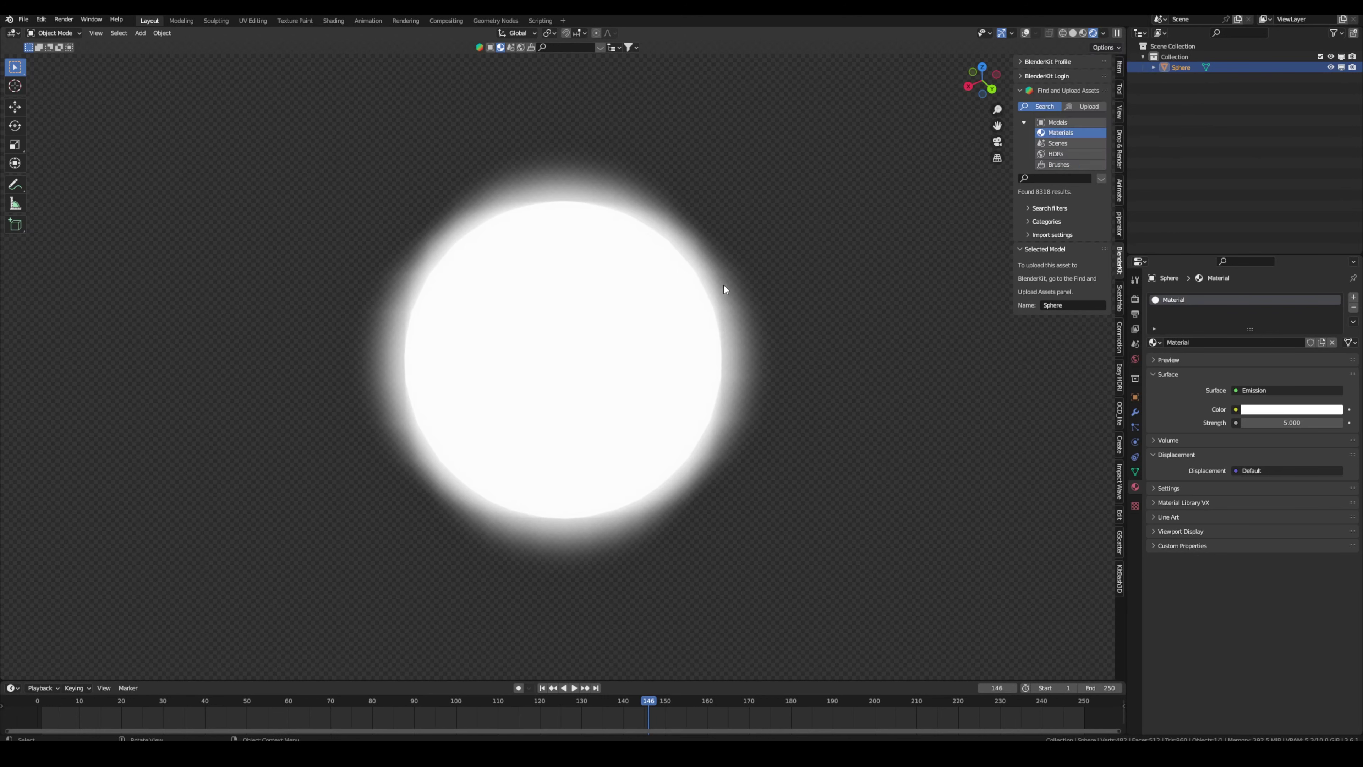
pyautogui.scroll(-10, 623, 338)
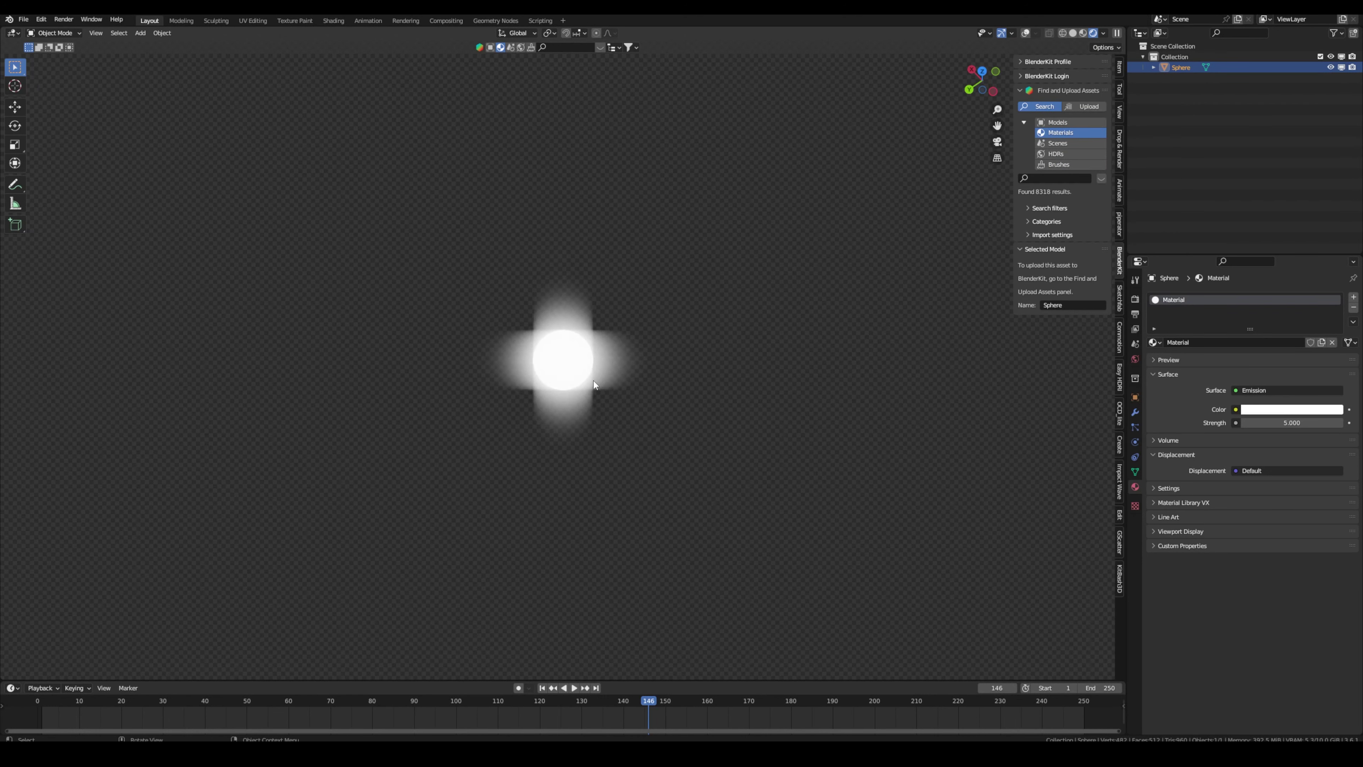
pyautogui.scroll(-3, 556, 375)
pyautogui.scroll(2, 557, 374)
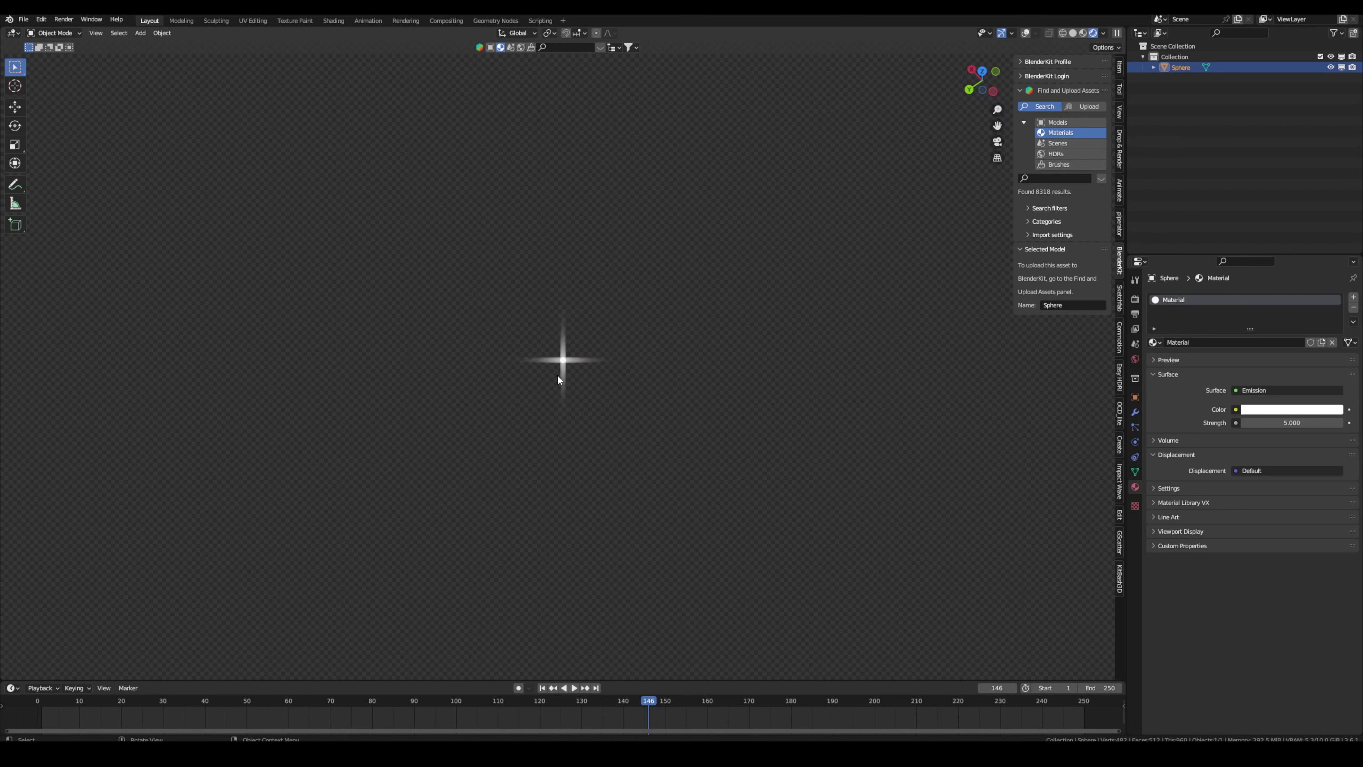
pyautogui.scroll(3, 568, 359)
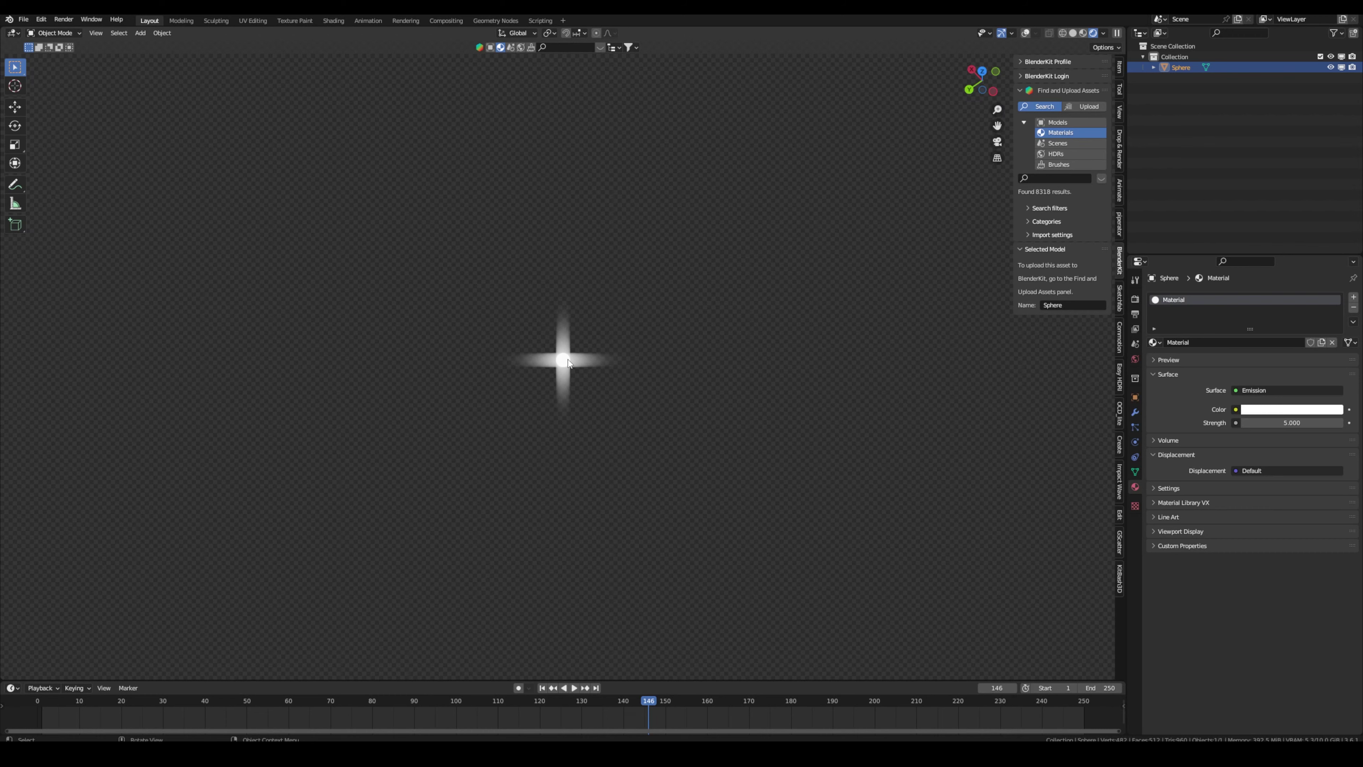
# Change the Glare node's type from Streaks to Fog Glow and return to Layout.
pyautogui.click(493, 20)
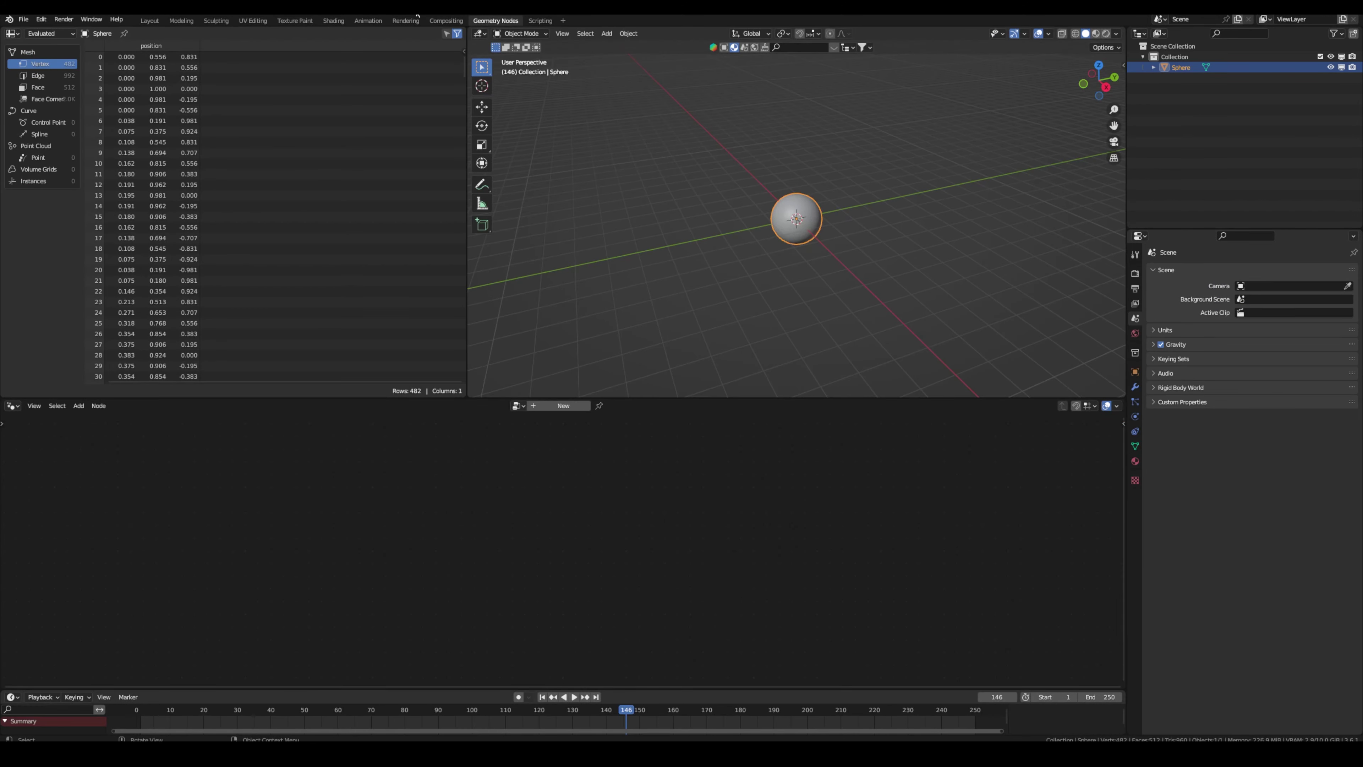
pyautogui.click(446, 21)
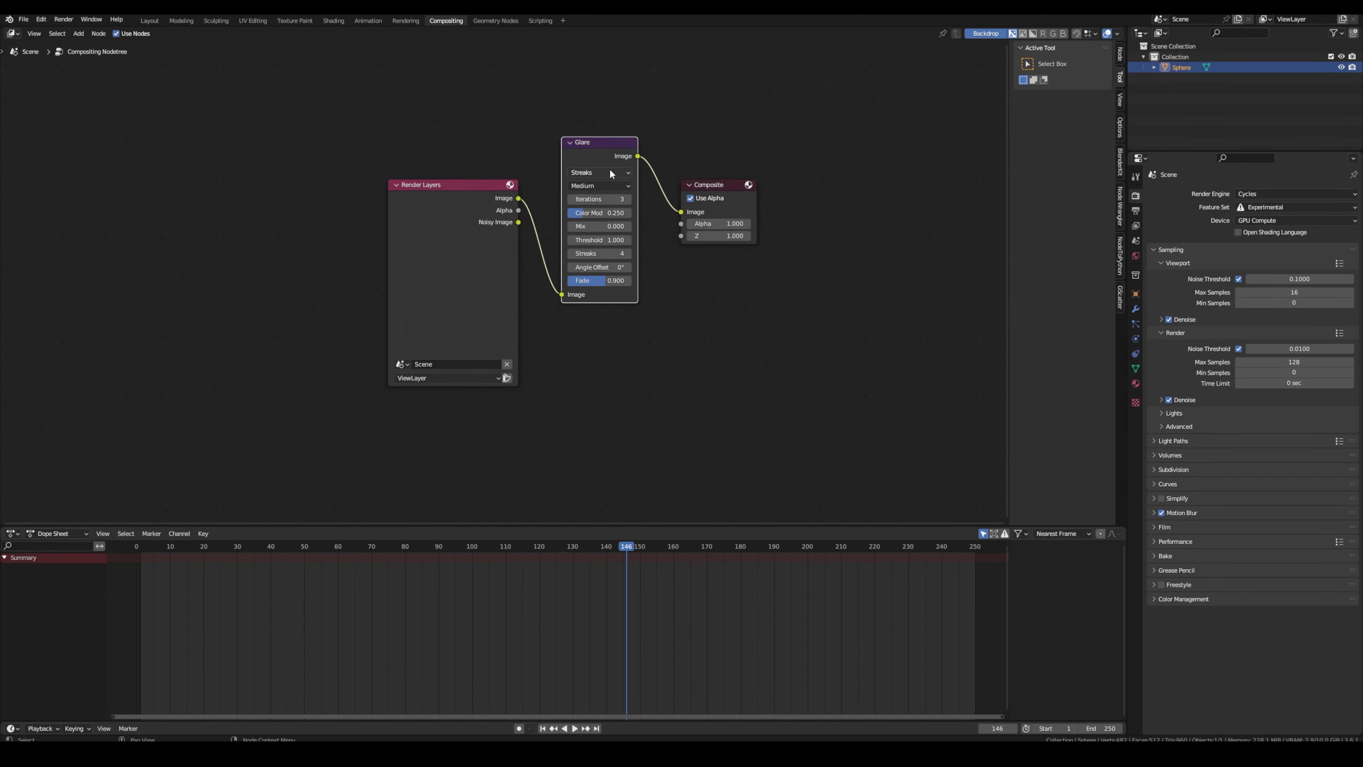
pyautogui.scroll(1, 610, 168)
pyautogui.click(616, 159)
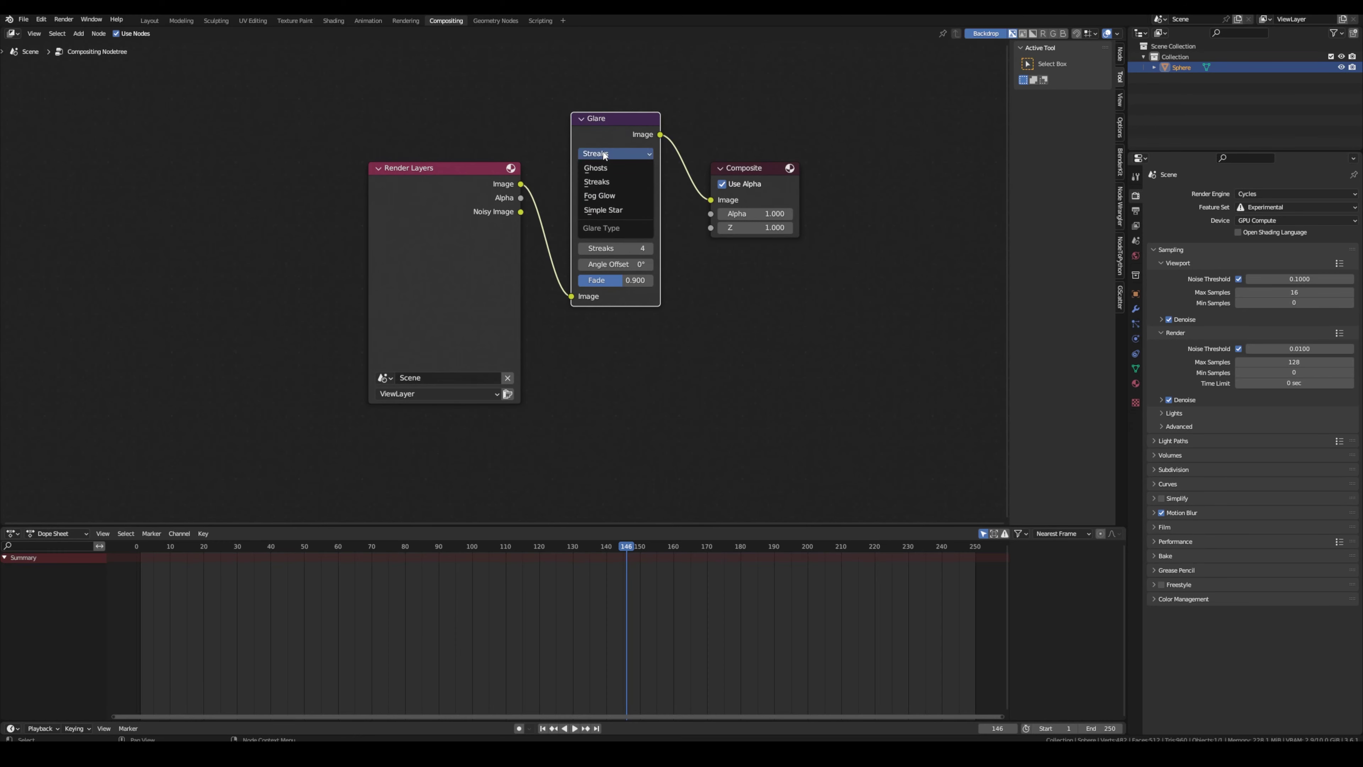
pyautogui.click(600, 197)
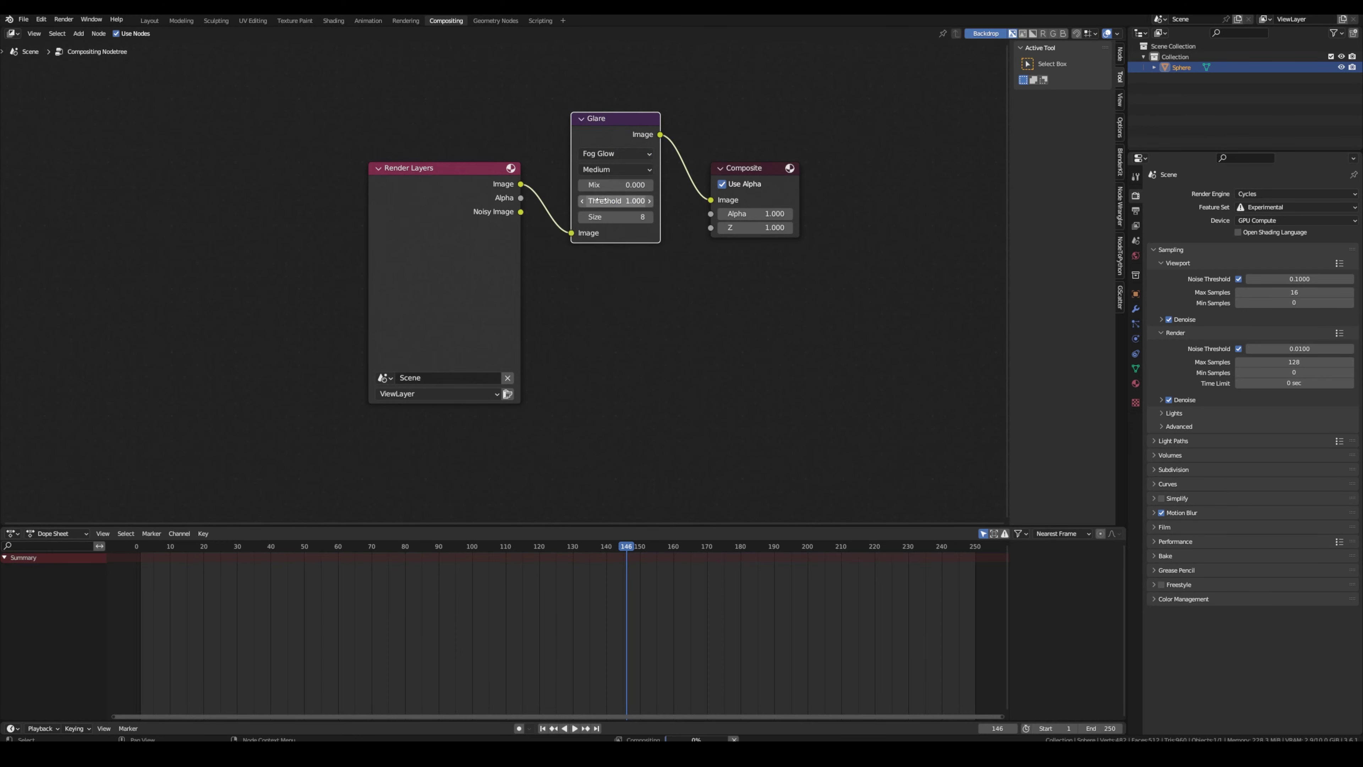
pyautogui.click(150, 21)
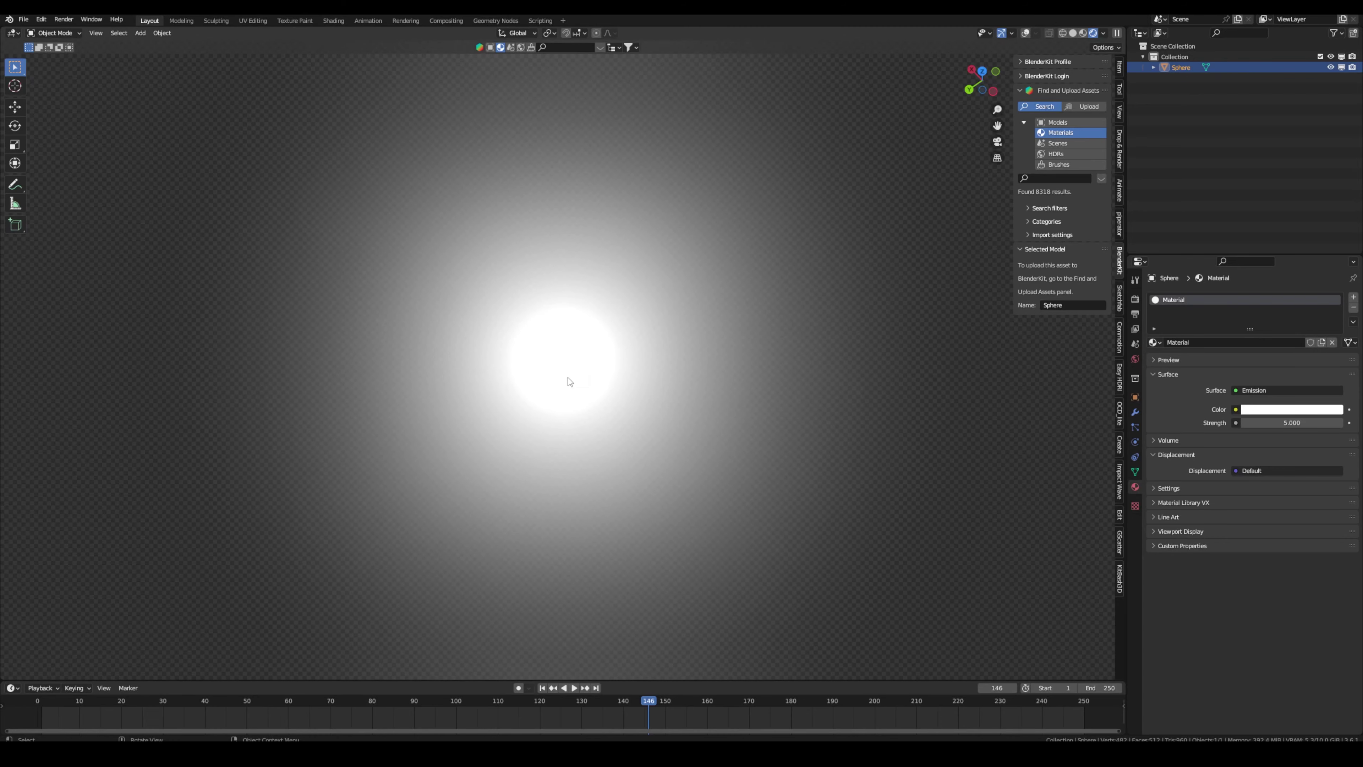
# Set the viewport shading Compositor to Camera, then Disabled, and orbit to a perspective view.
pyautogui.moveTo(570, 382)
pyautogui.mouseDown(button='middle')
pyautogui.moveTo(563, 354)
pyautogui.moveTo(569, 381)
pyautogui.mouseUp(button='middle')
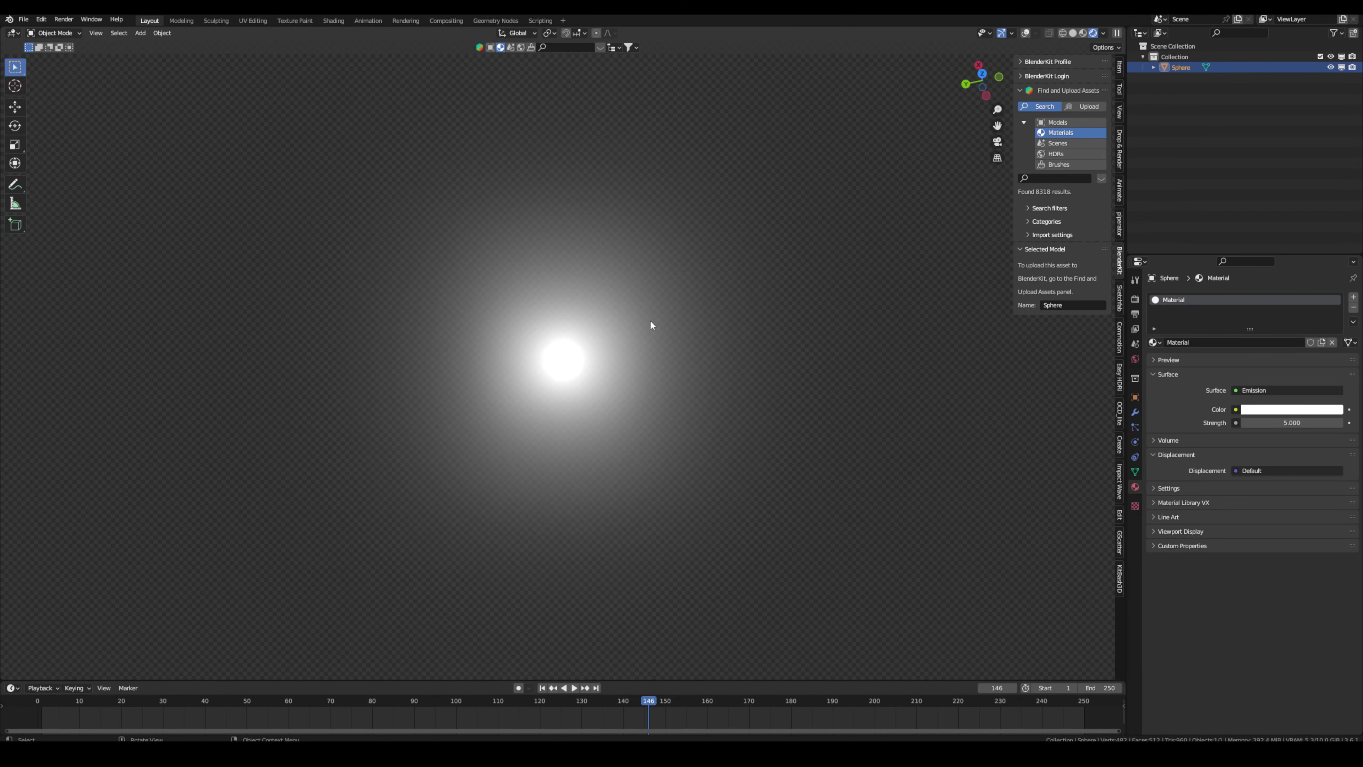
pyautogui.click(1102, 35)
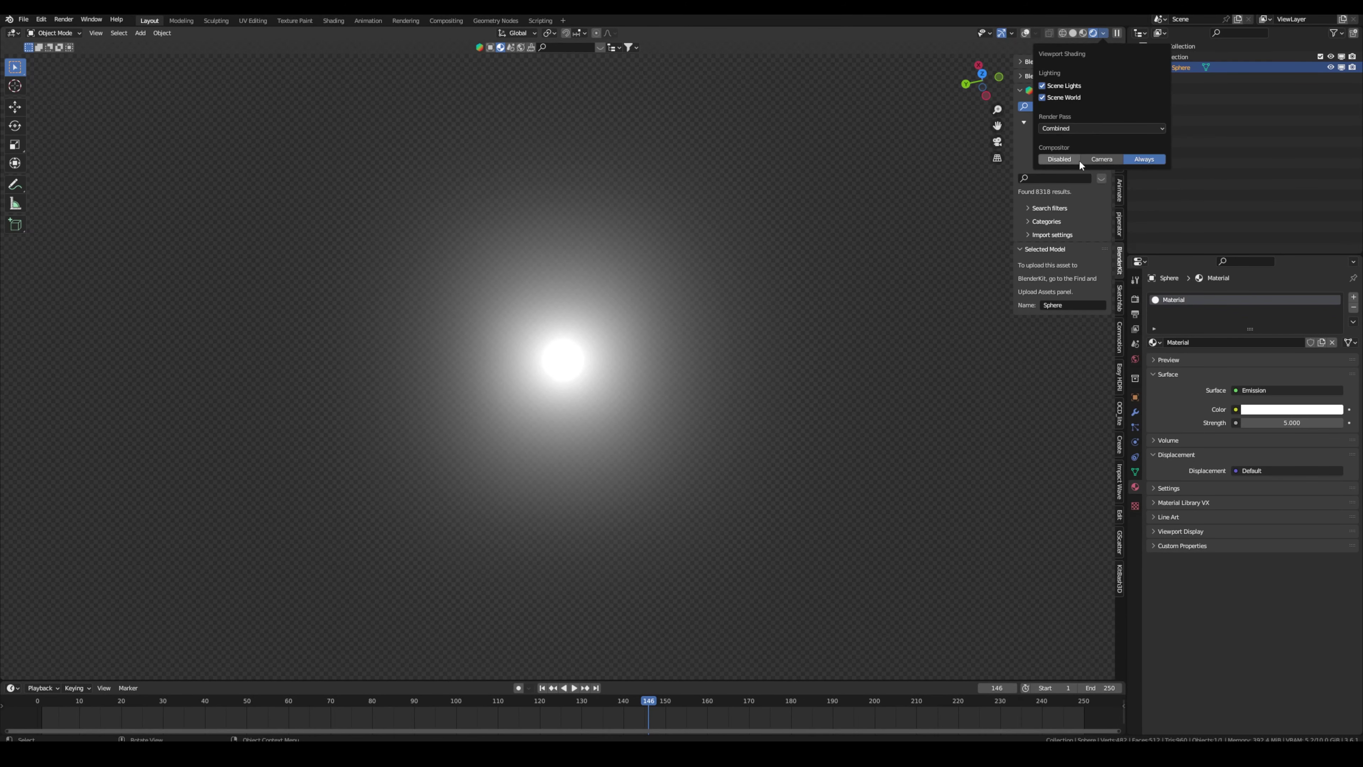
pyautogui.click(1100, 159)
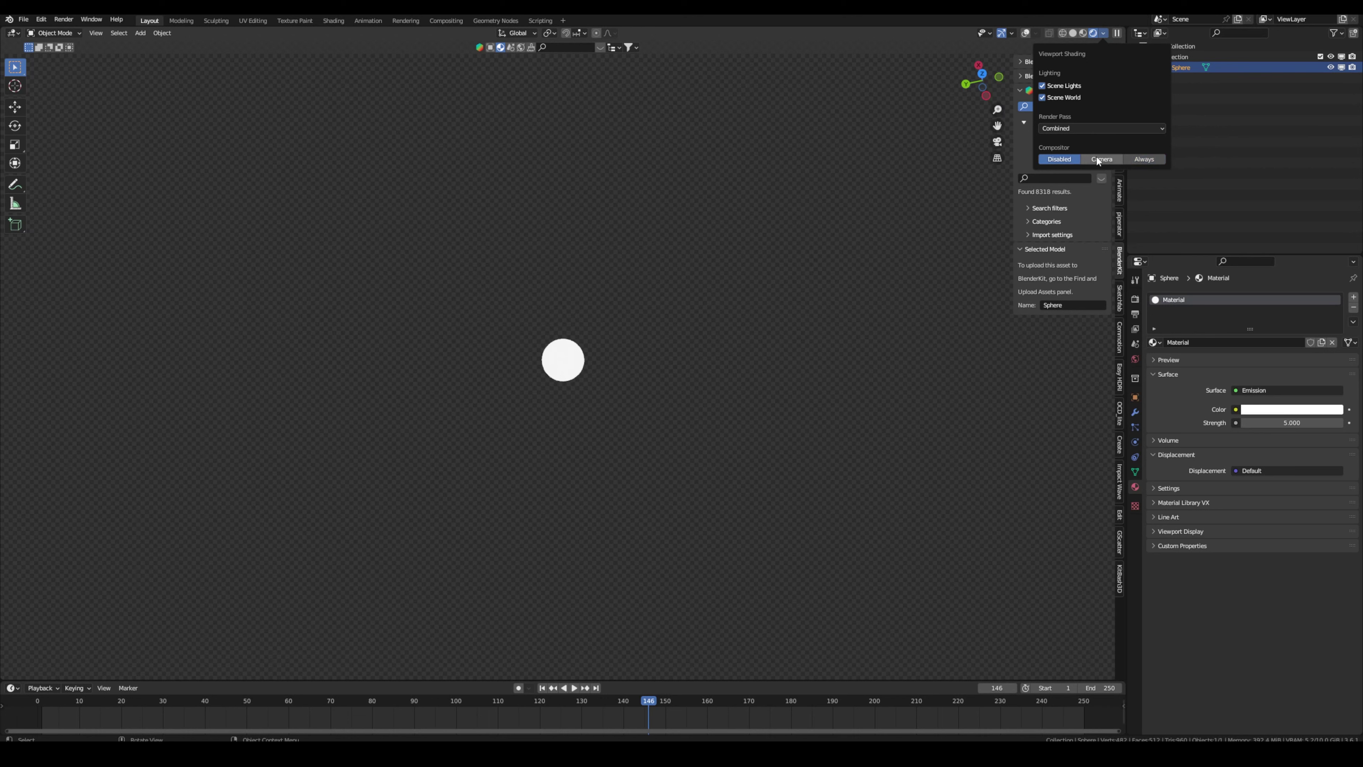
pyautogui.click(1065, 160)
pyautogui.moveTo(567, 312); pyautogui.dragTo(532, 338, button='middle')
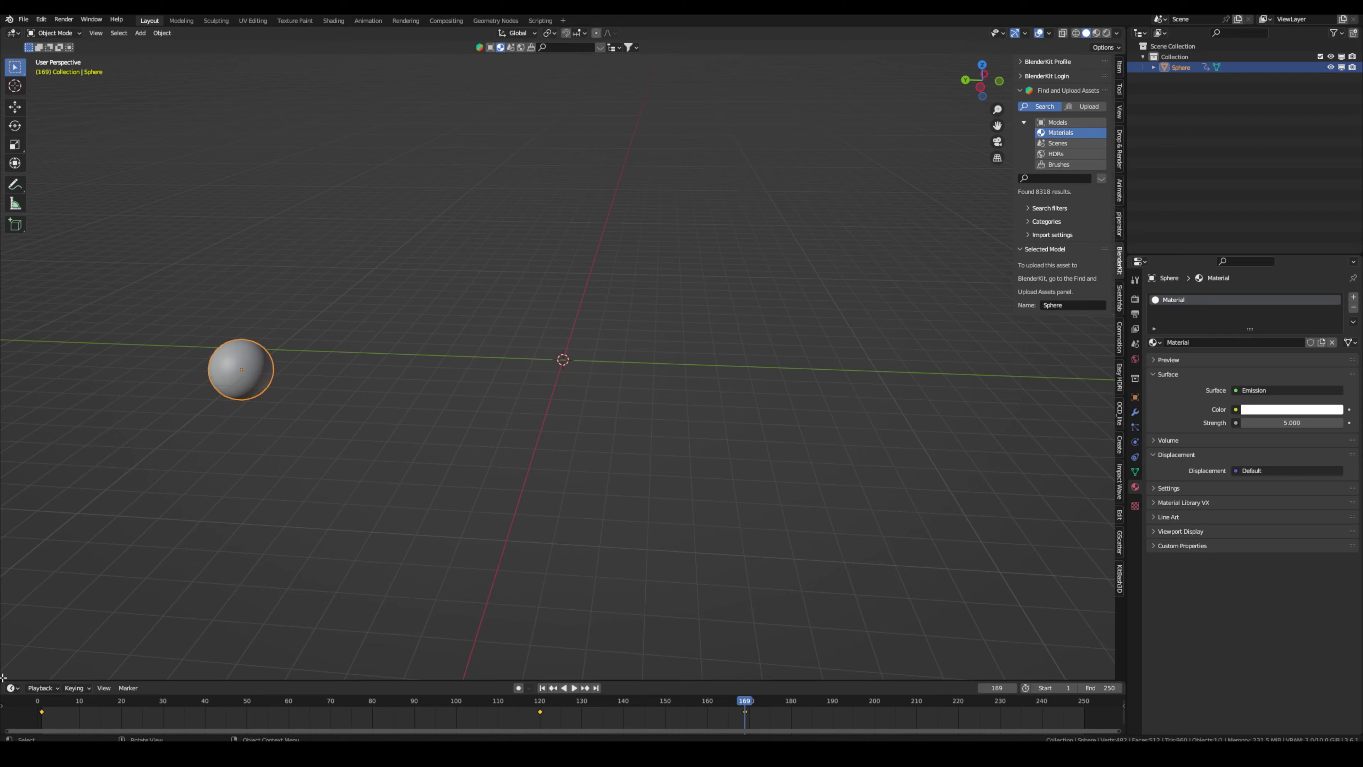
# Split the 3D view and turn the lower area into a Graph Editor showing the sphere's animation.
pyautogui.moveTo(12, 673); pyautogui.dragTo(16, 531)
pyautogui.click(13, 531)
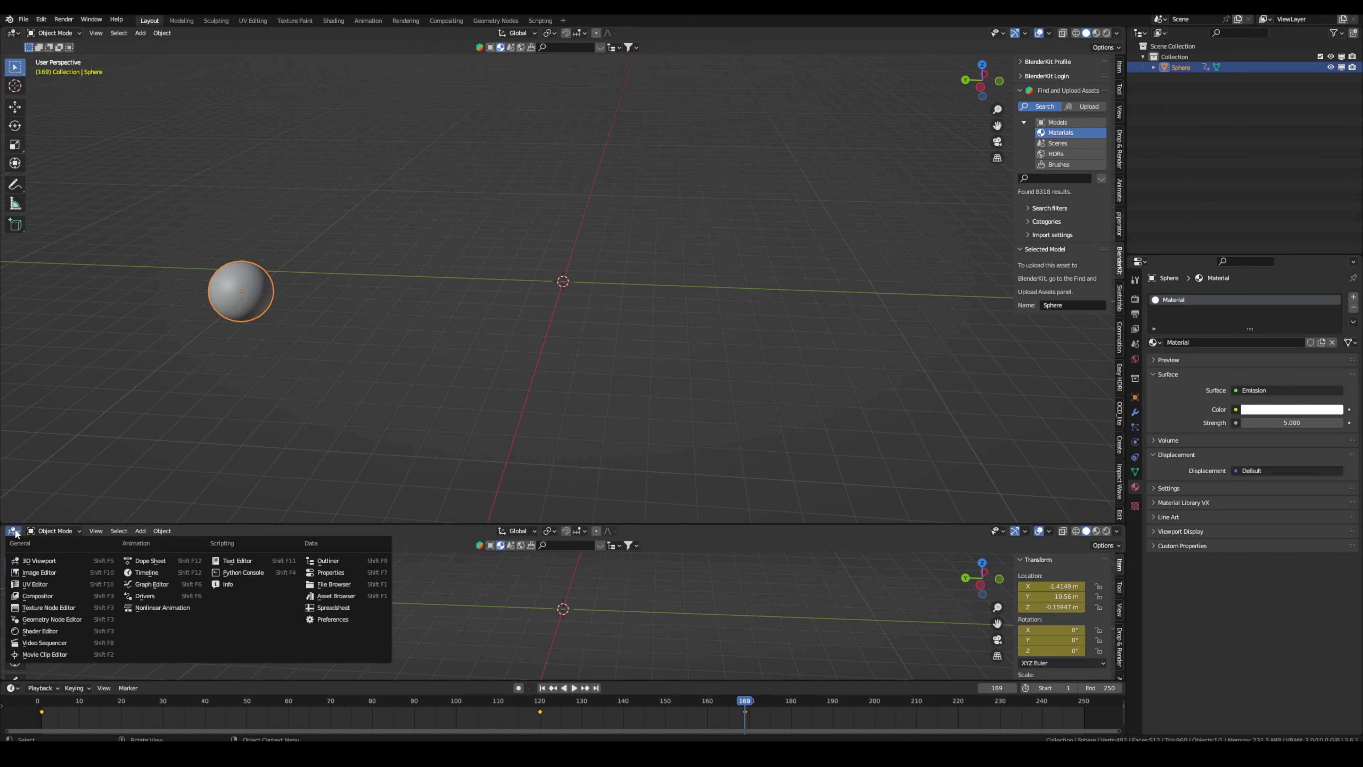
pyautogui.click(156, 572)
pyautogui.scroll(-4, 515, 666)
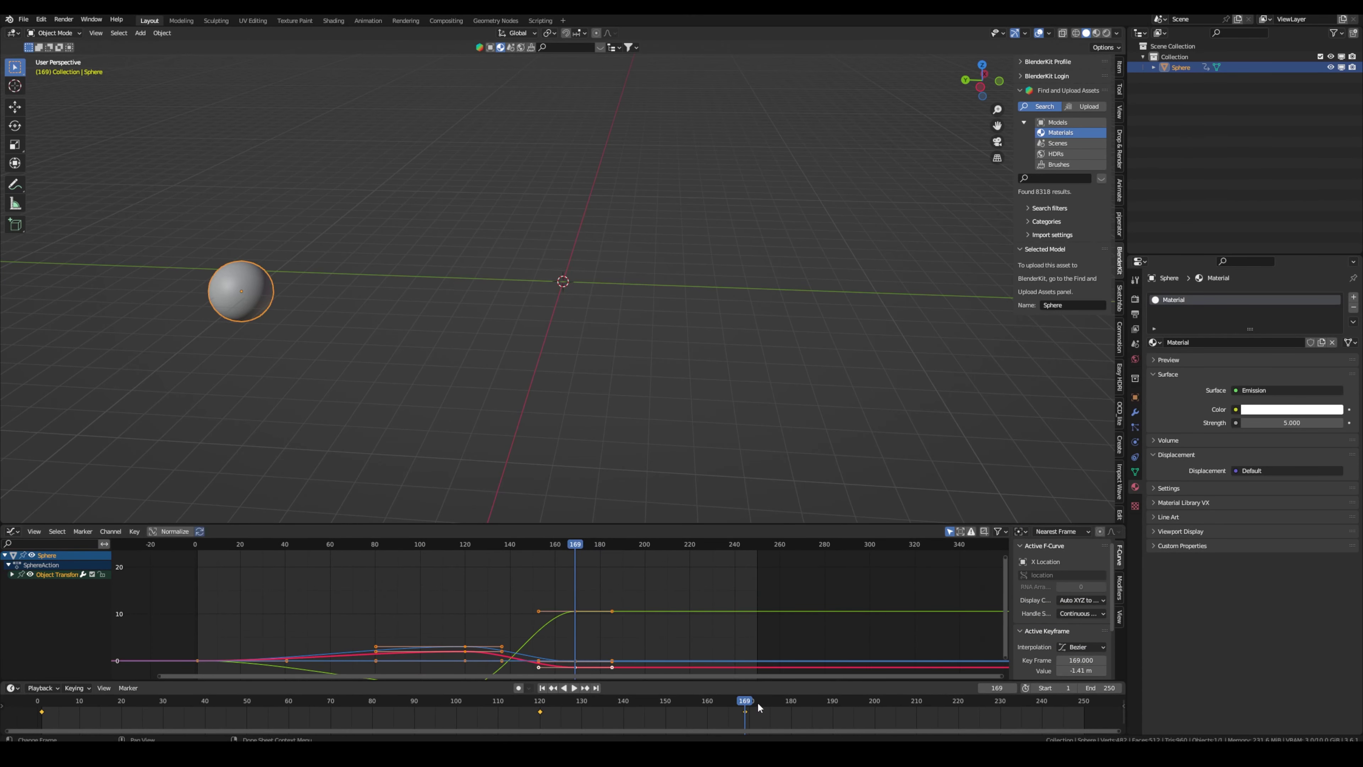
pyautogui.moveTo(517, 706); pyautogui.dragTo(420, 717)
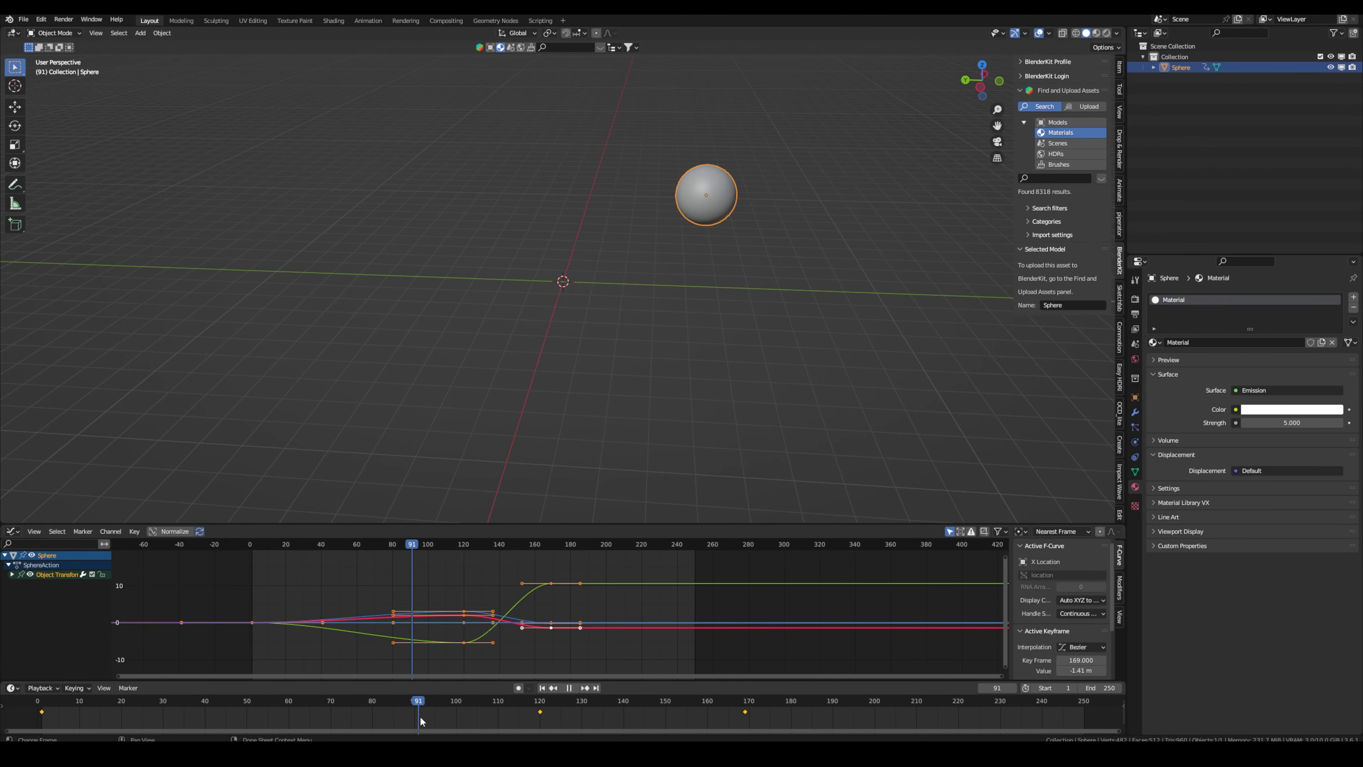
# Expand Object Transforms, isolate the Y Location curve and list the available curve modifiers.
pyautogui.scroll(2, 434, 642)
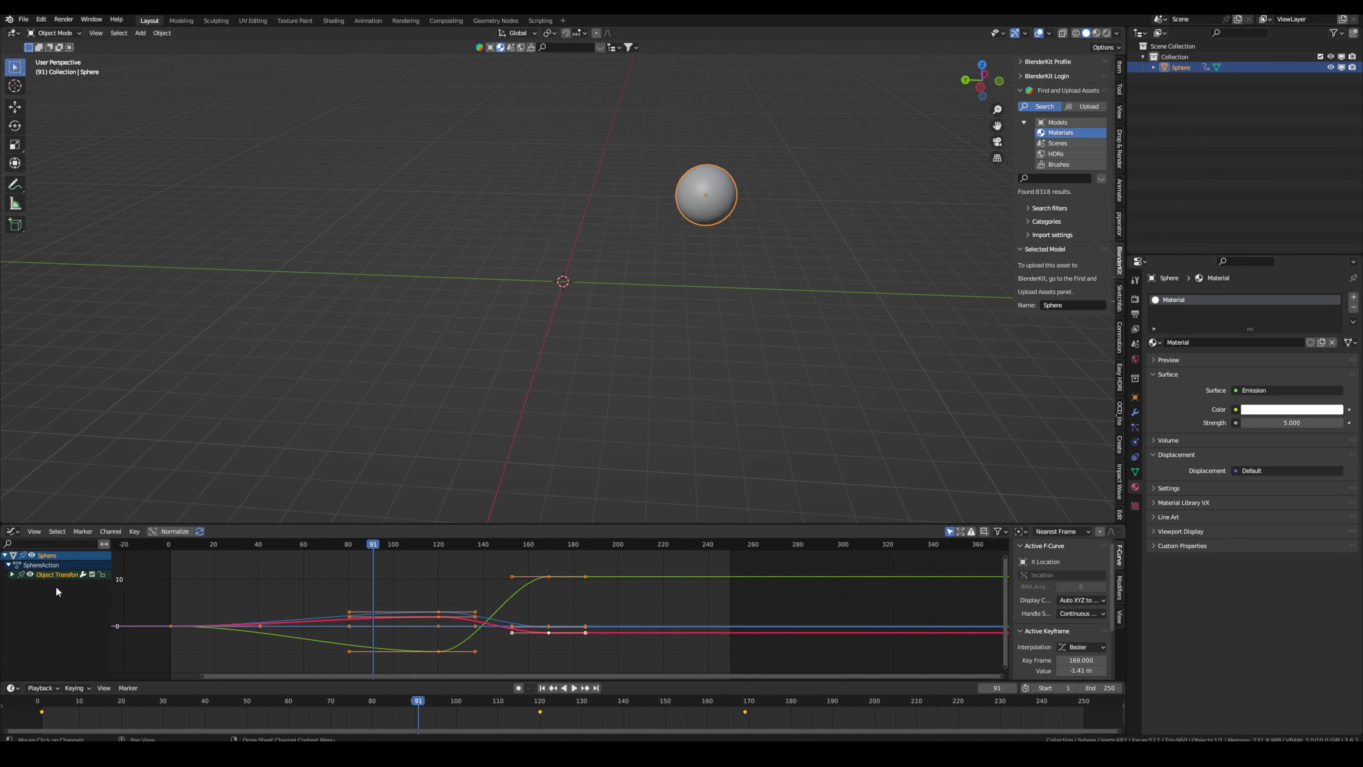
pyautogui.click(13, 574)
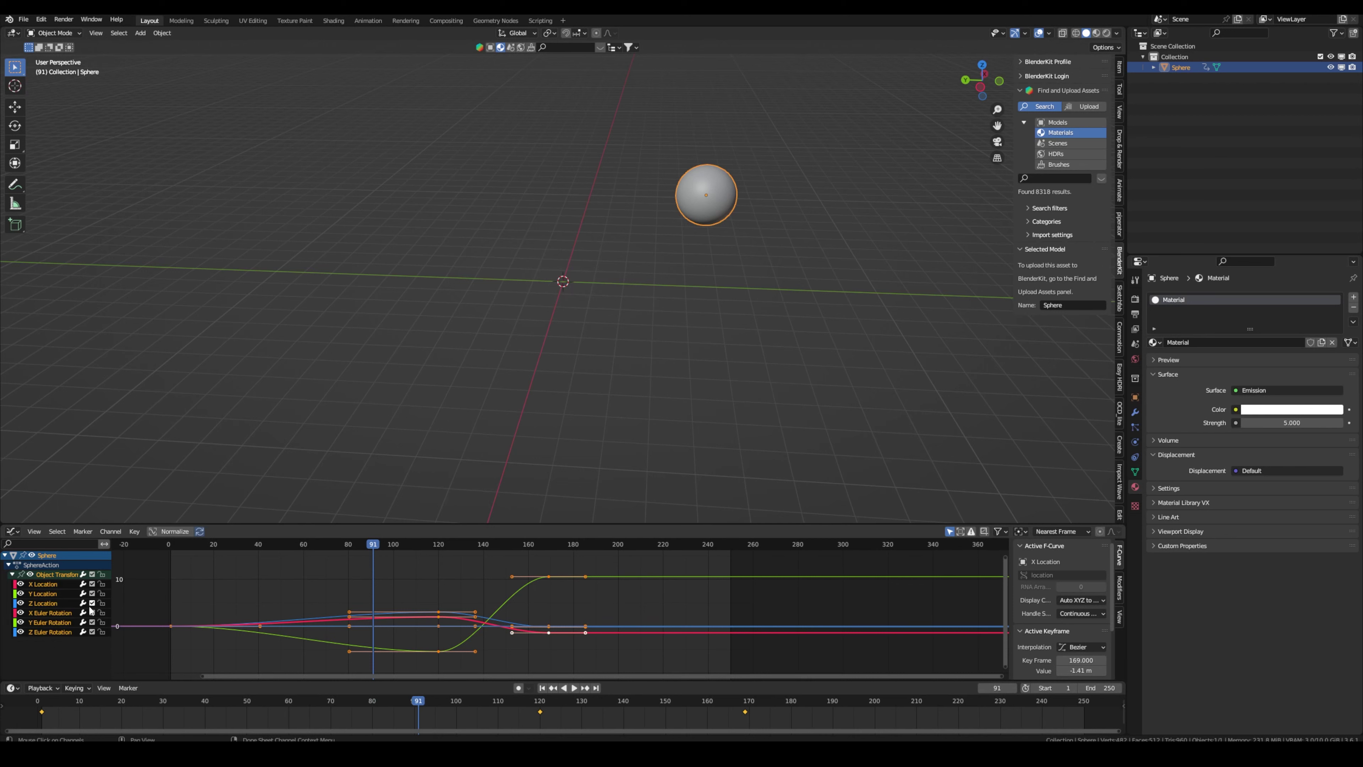
pyautogui.click(48, 623)
pyautogui.click(44, 595)
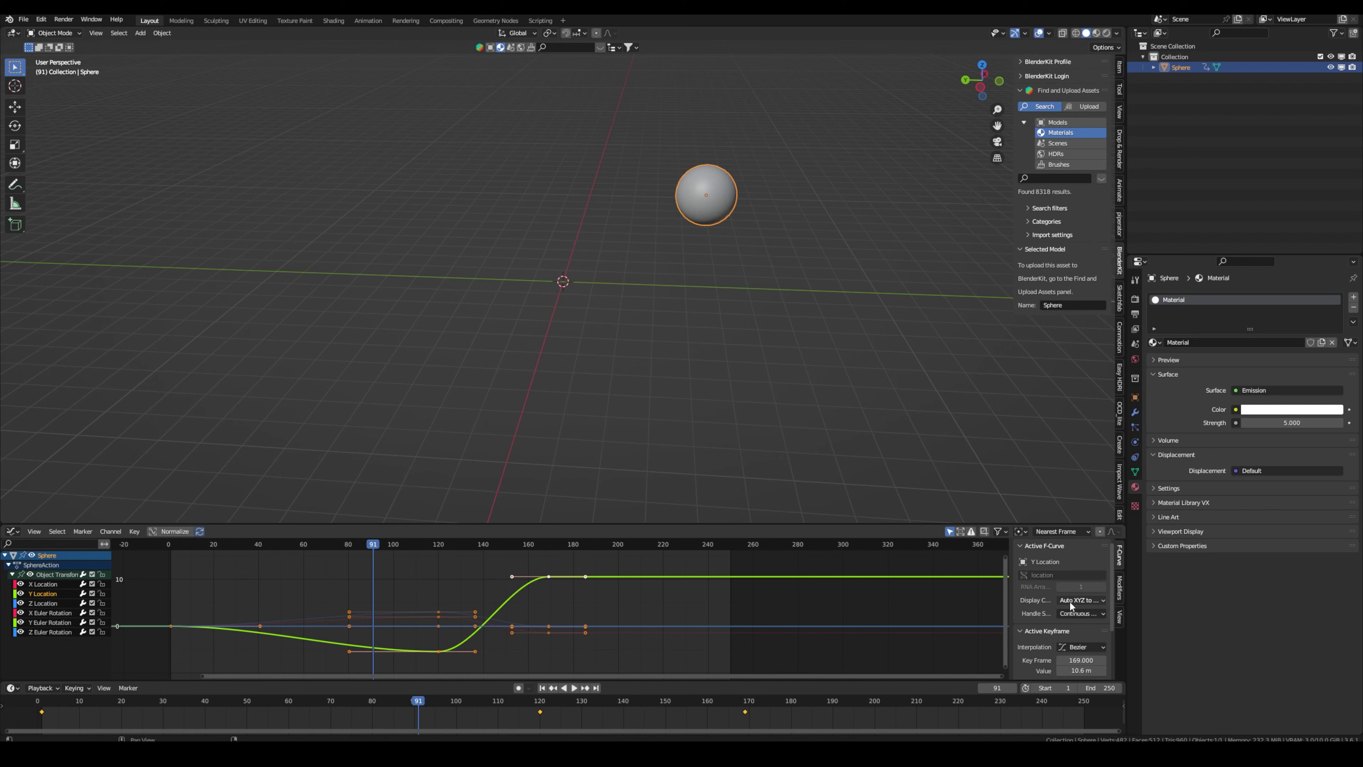
pyautogui.click(1120, 589)
pyautogui.click(1051, 548)
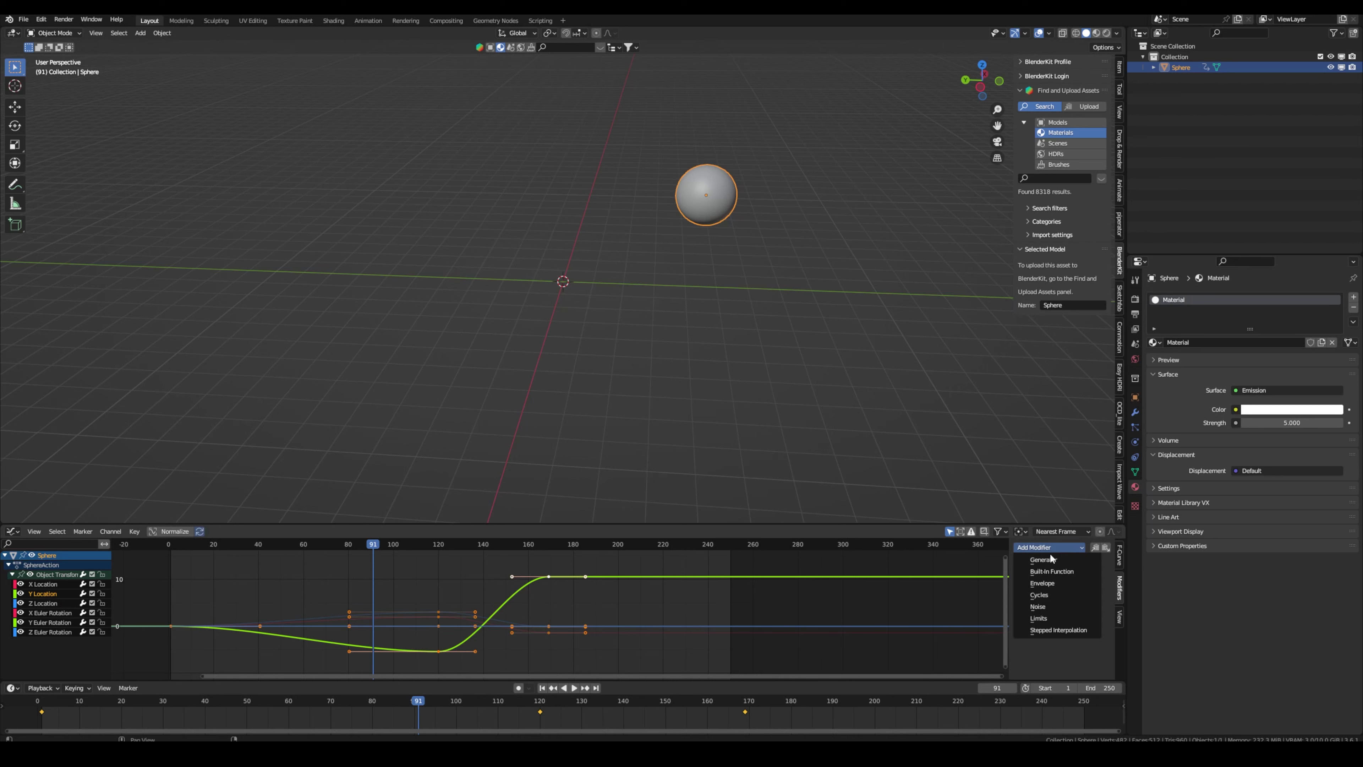
# Add a Noise modifier with Scale 5.000 to the Y Location curve and play it back to preview.
pyautogui.click(1045, 608)
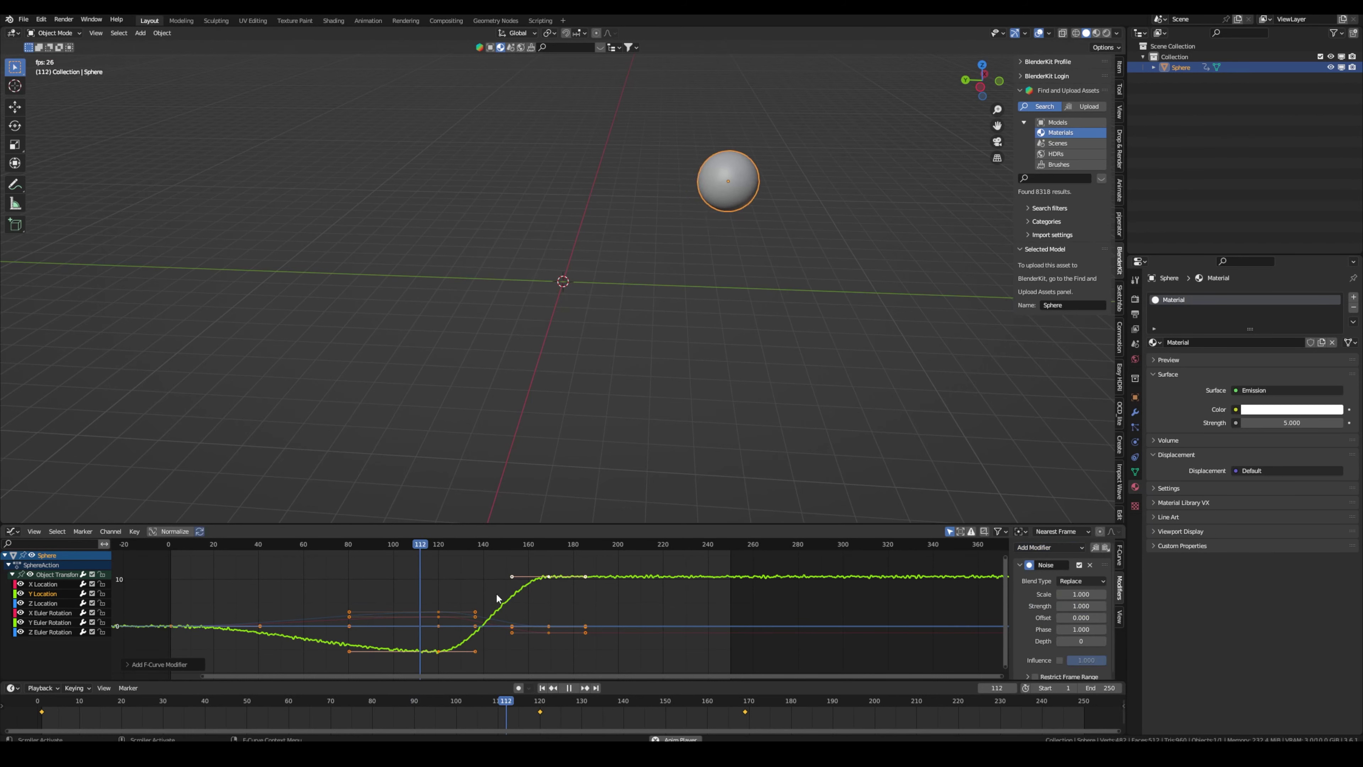
pyautogui.doubleClick(1082, 594)
pyautogui.write('5')
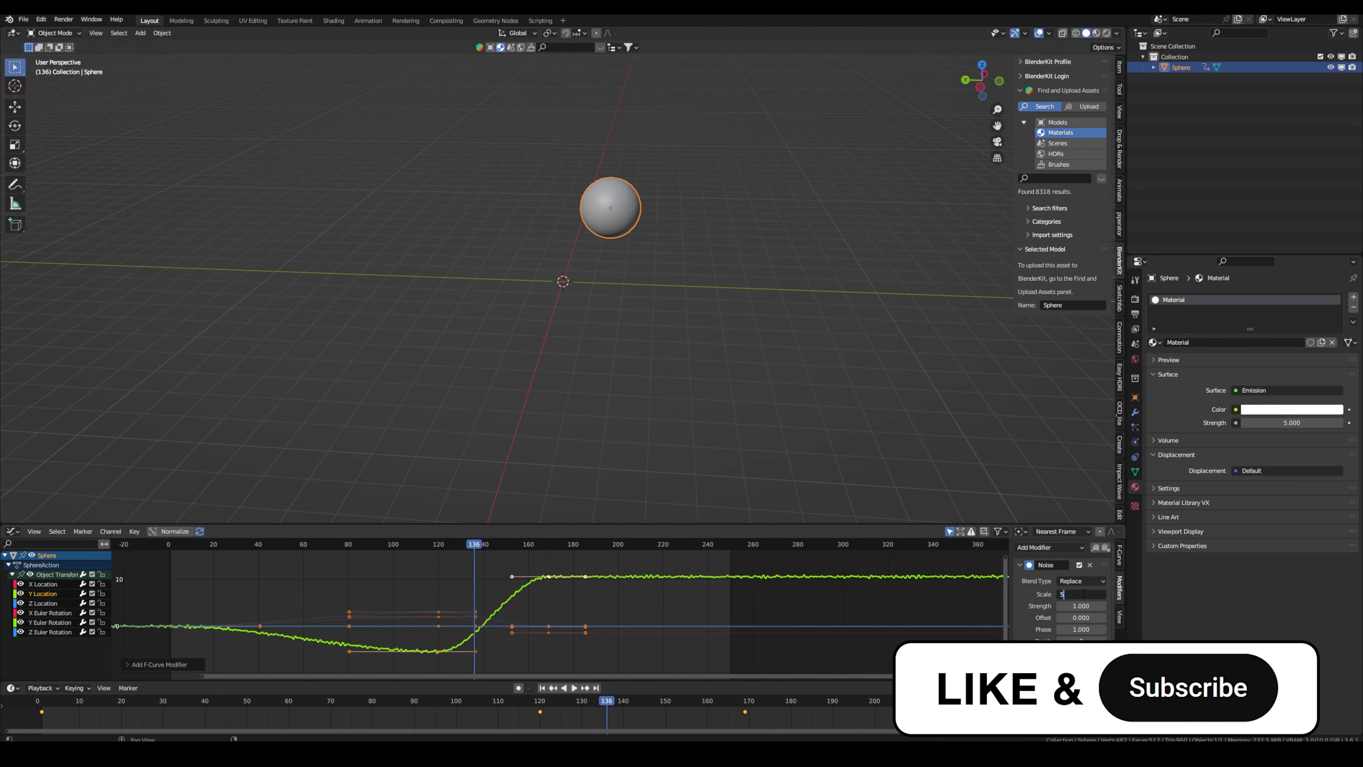
pyautogui.press('Return')
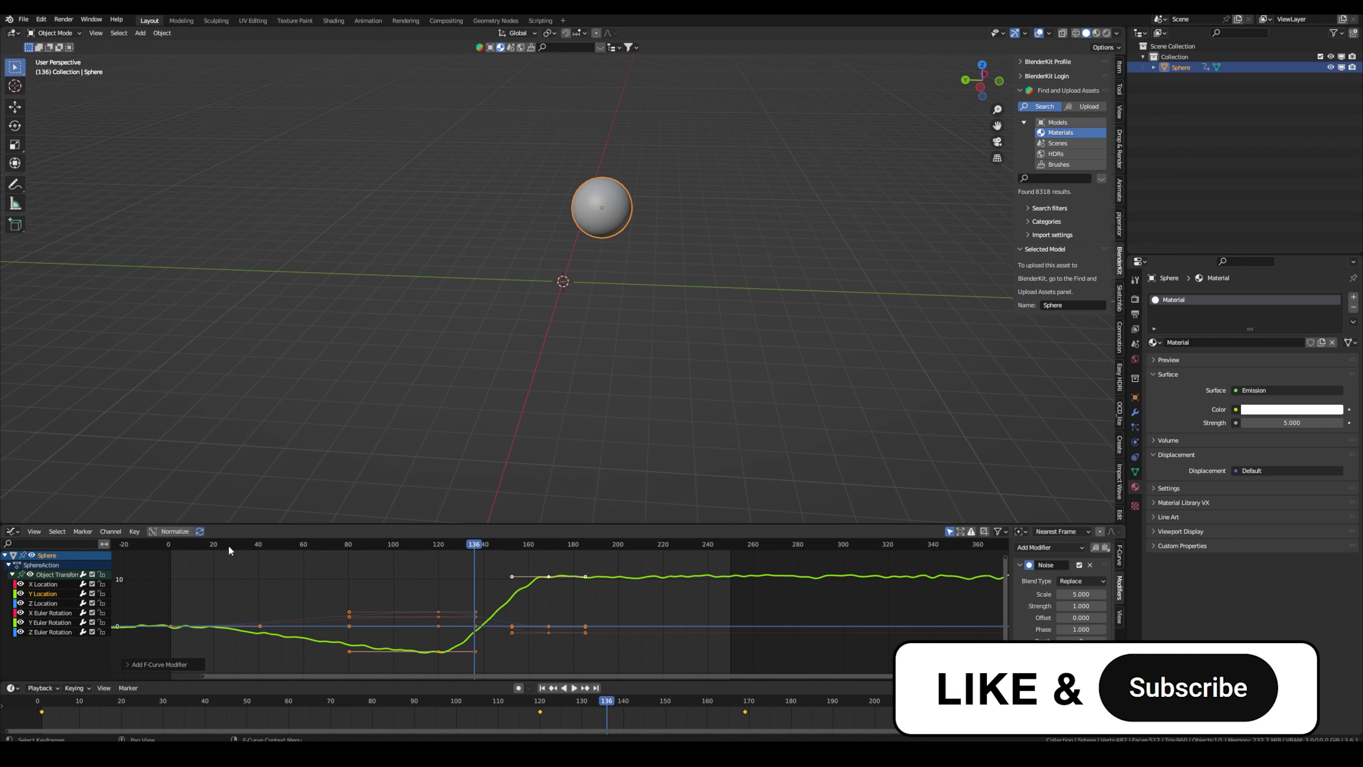
pyautogui.press('space')
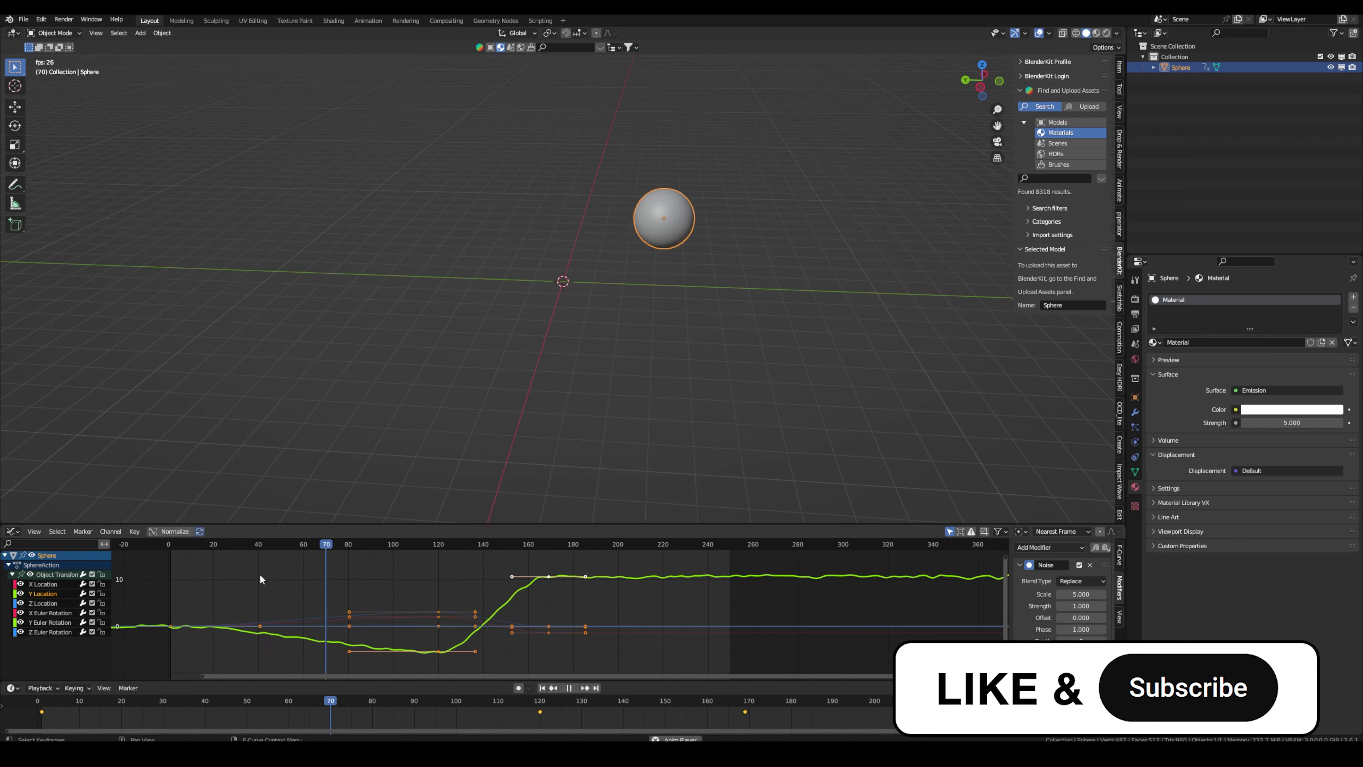
pyautogui.press('space')
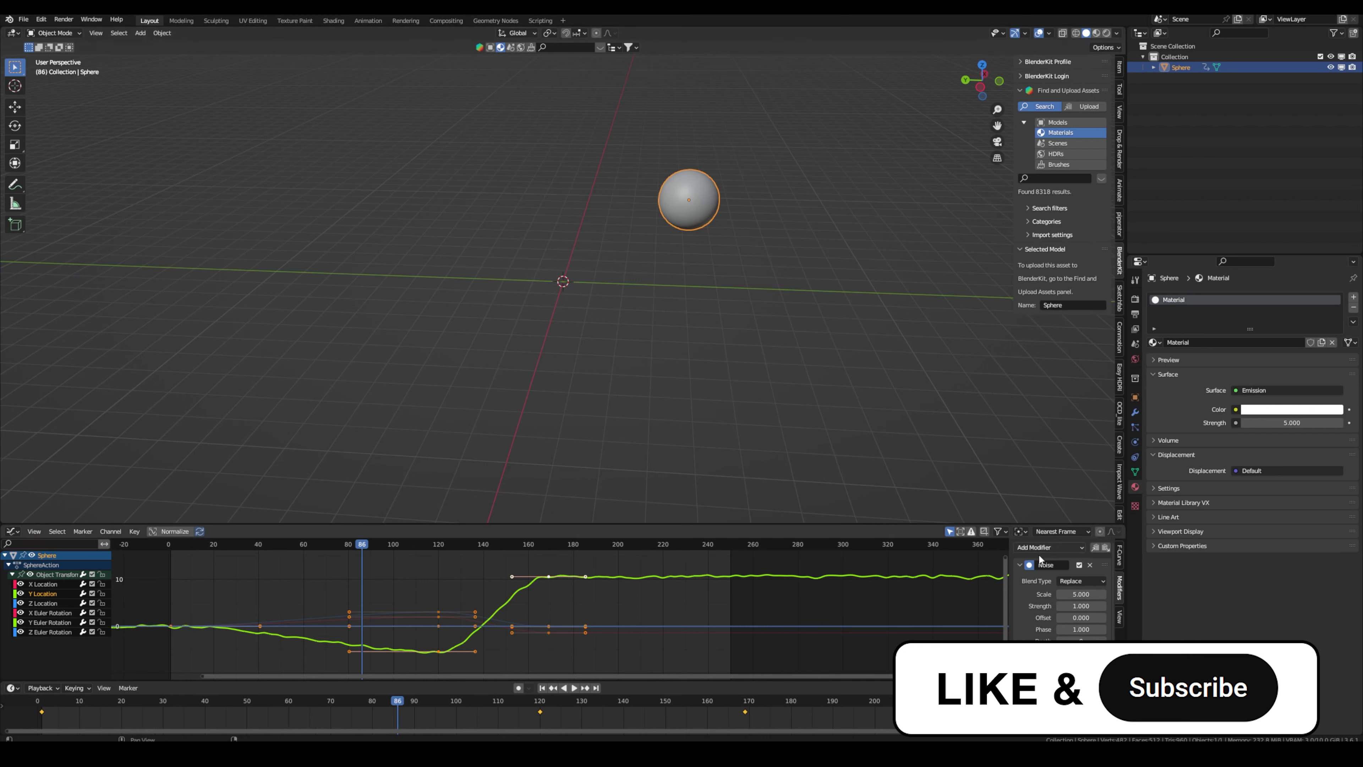
# Remove the Noise modifier, delete the frame-167 keyframe, move the frame-120 key to about frame 30, and preview.
pyautogui.click(1091, 564)
pyautogui.click(745, 712)
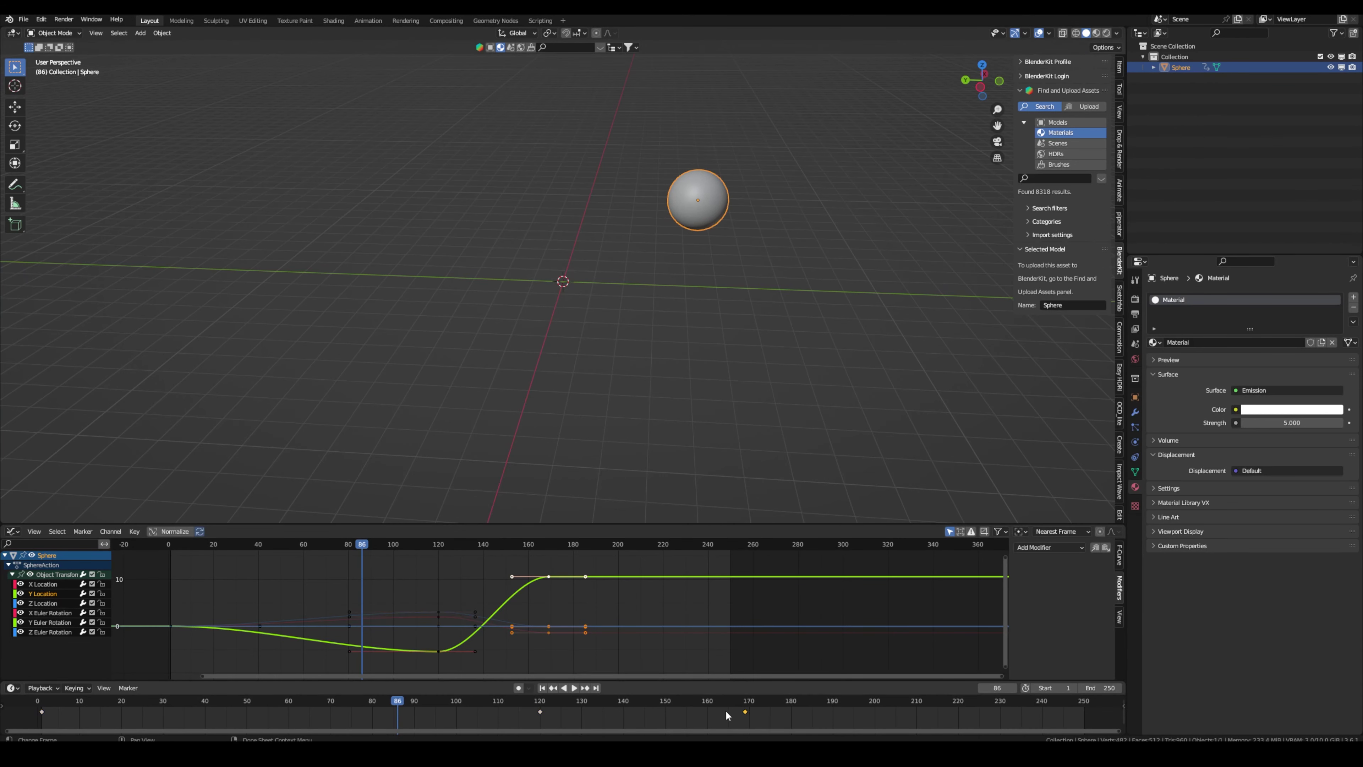
pyautogui.press('Delete')
pyautogui.click(540, 712)
pyautogui.moveTo(537, 716); pyautogui.dragTo(159, 714)
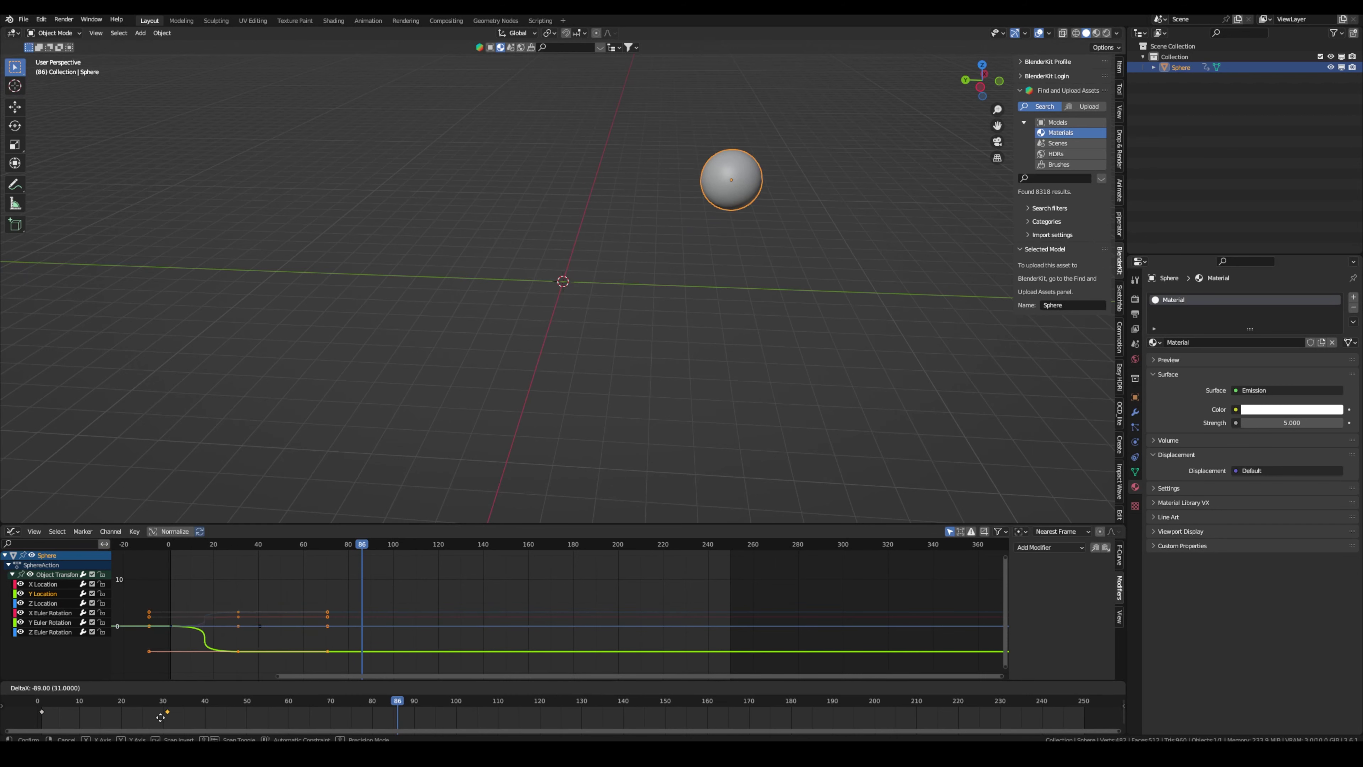
pyautogui.hotkey('shift', 'Left')
pyautogui.press('space')
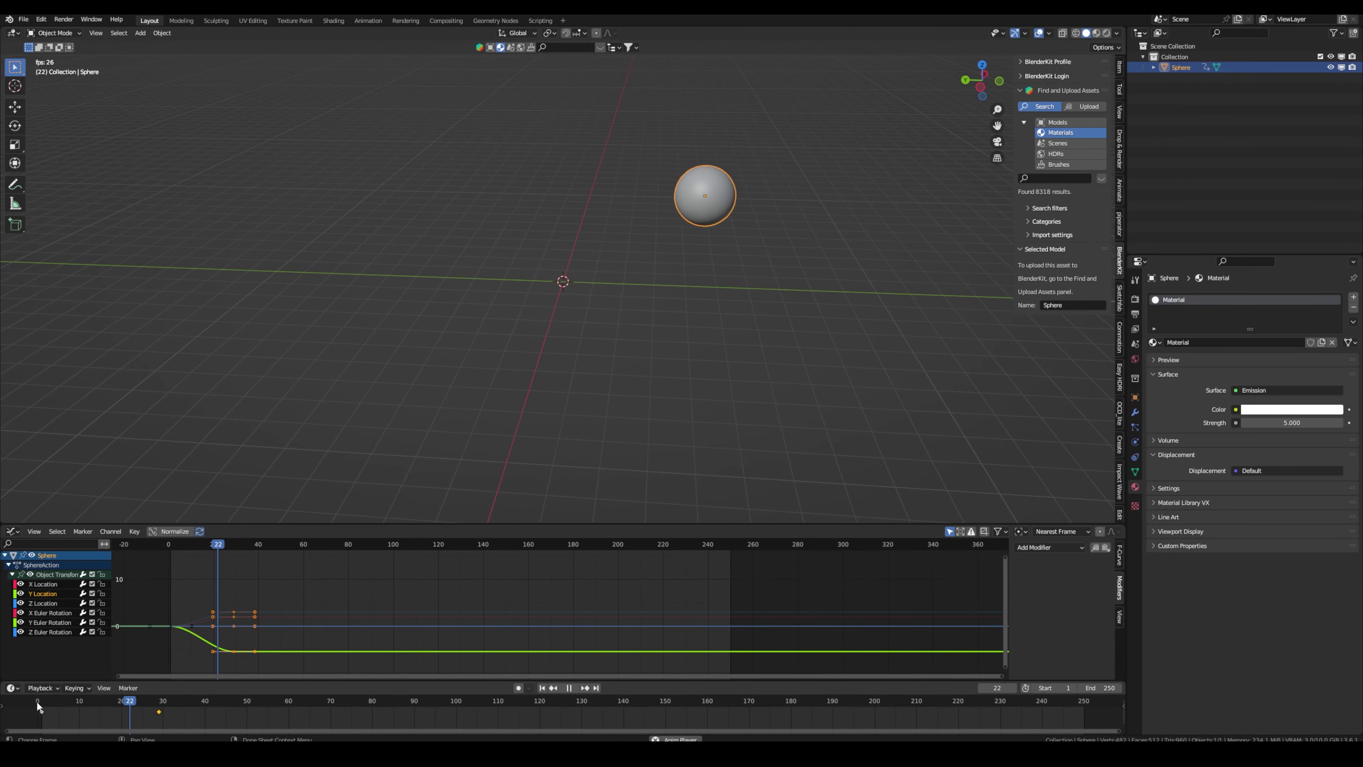
pyautogui.press('space')
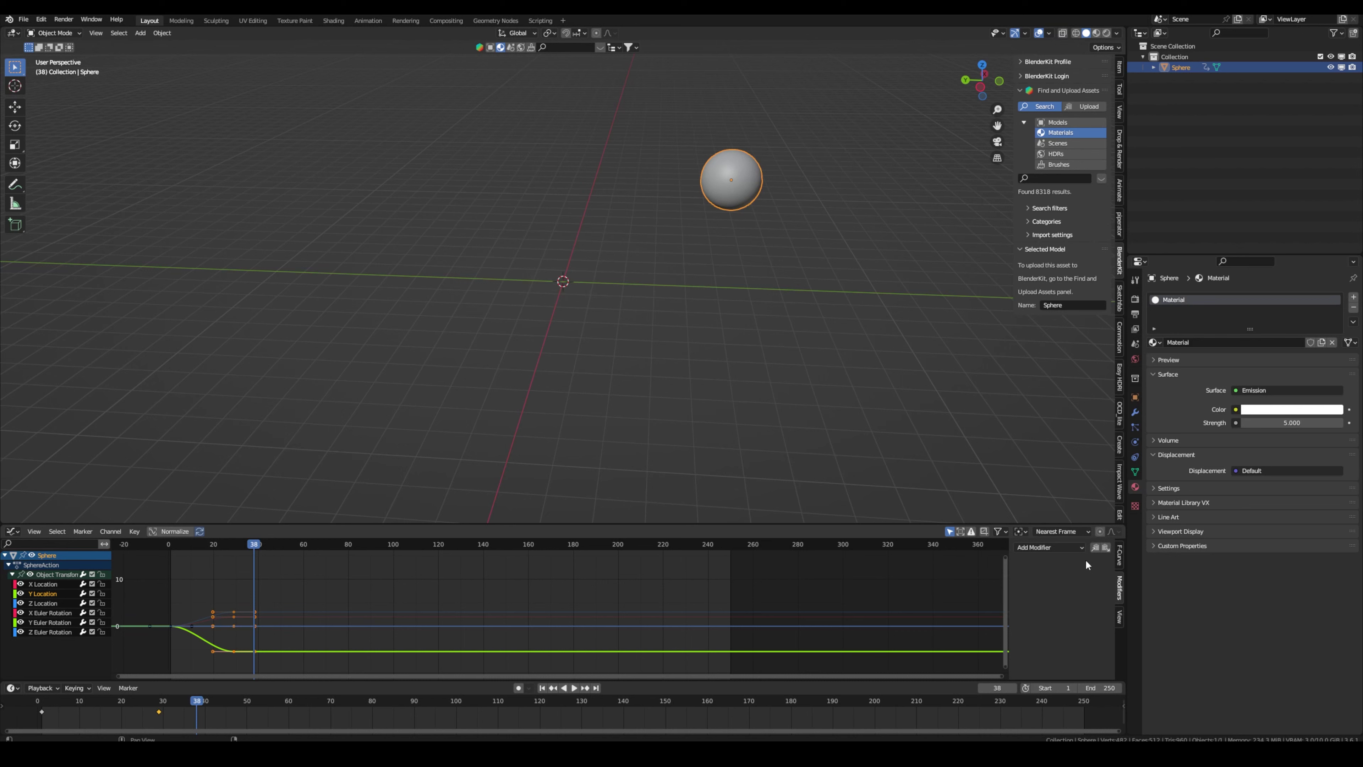
# Add a Cycles modifier so the Y Location curve repeats, and play it from the start.
pyautogui.click(1059, 547)
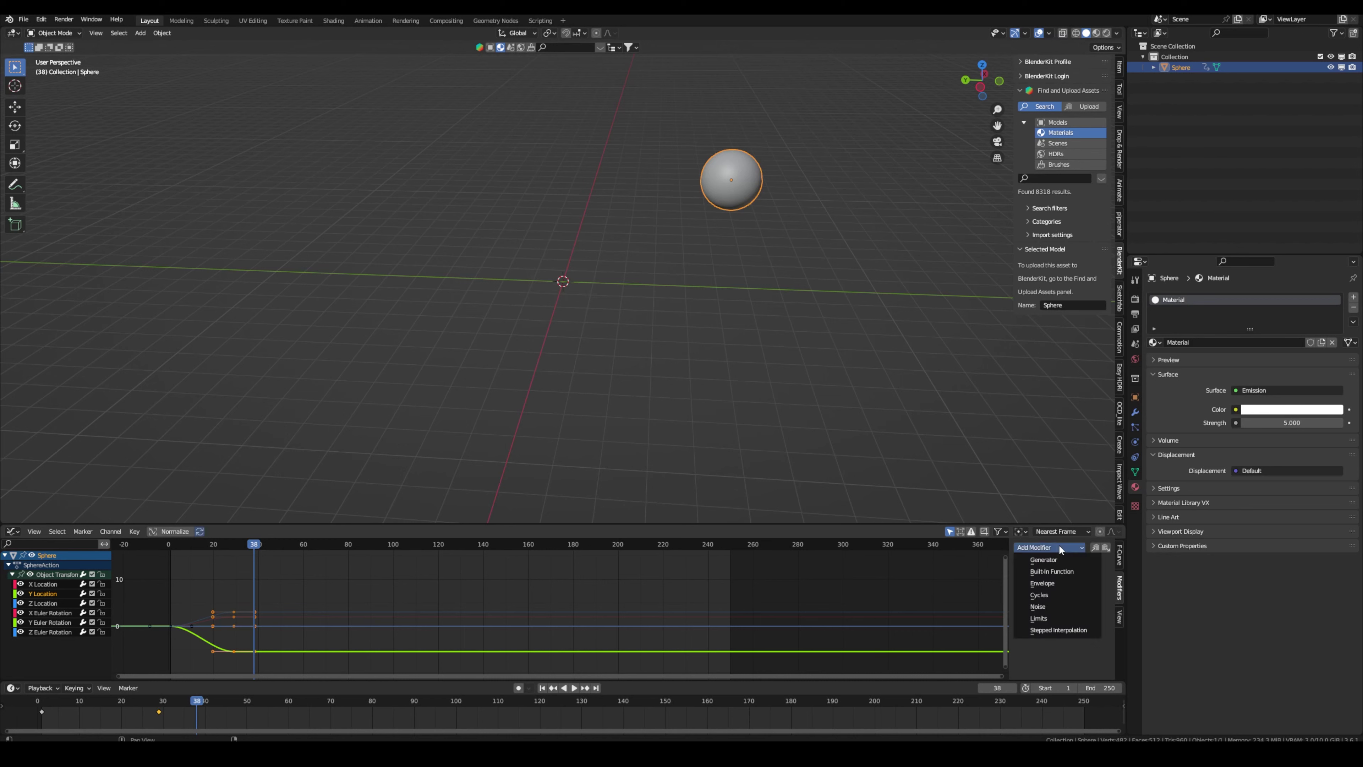
pyautogui.click(1051, 596)
pyautogui.hotkey('shift', 'Left')
pyautogui.press('space')
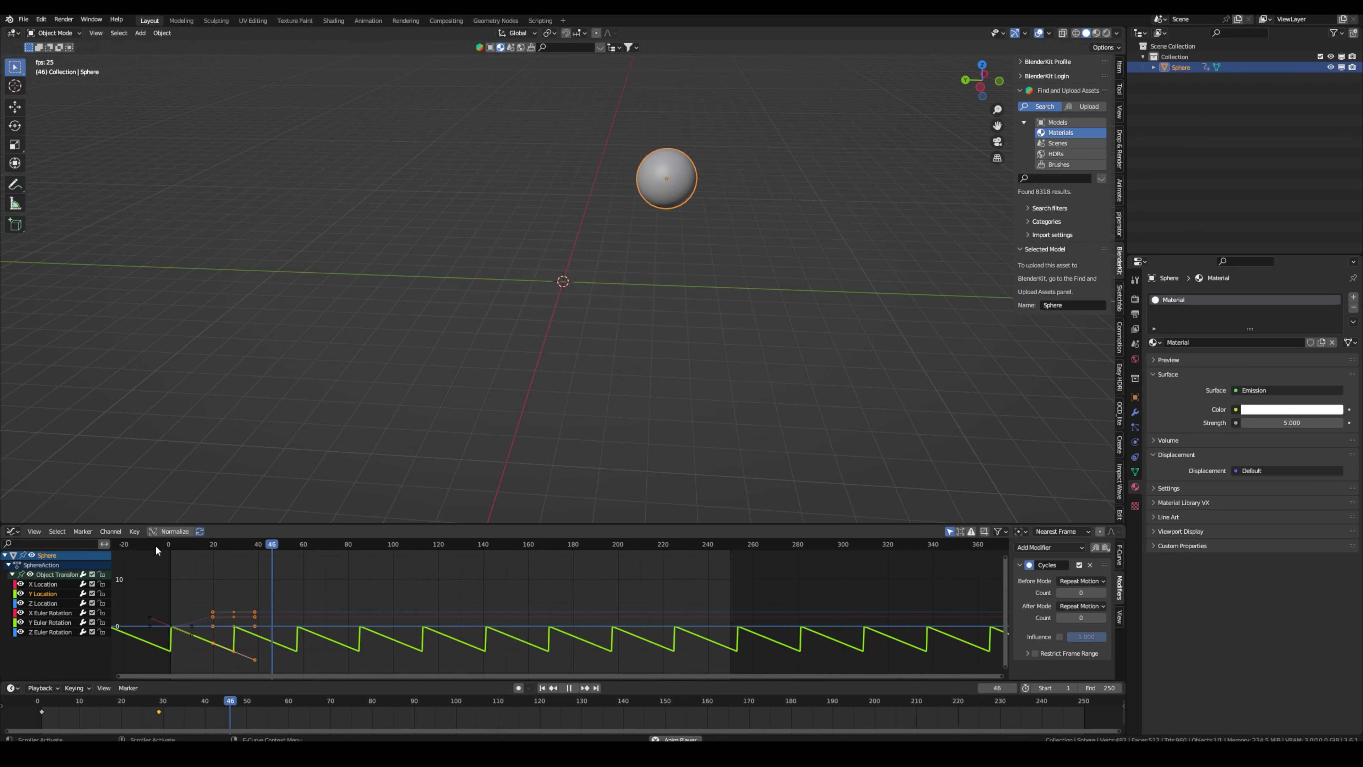
pyautogui.press('space')
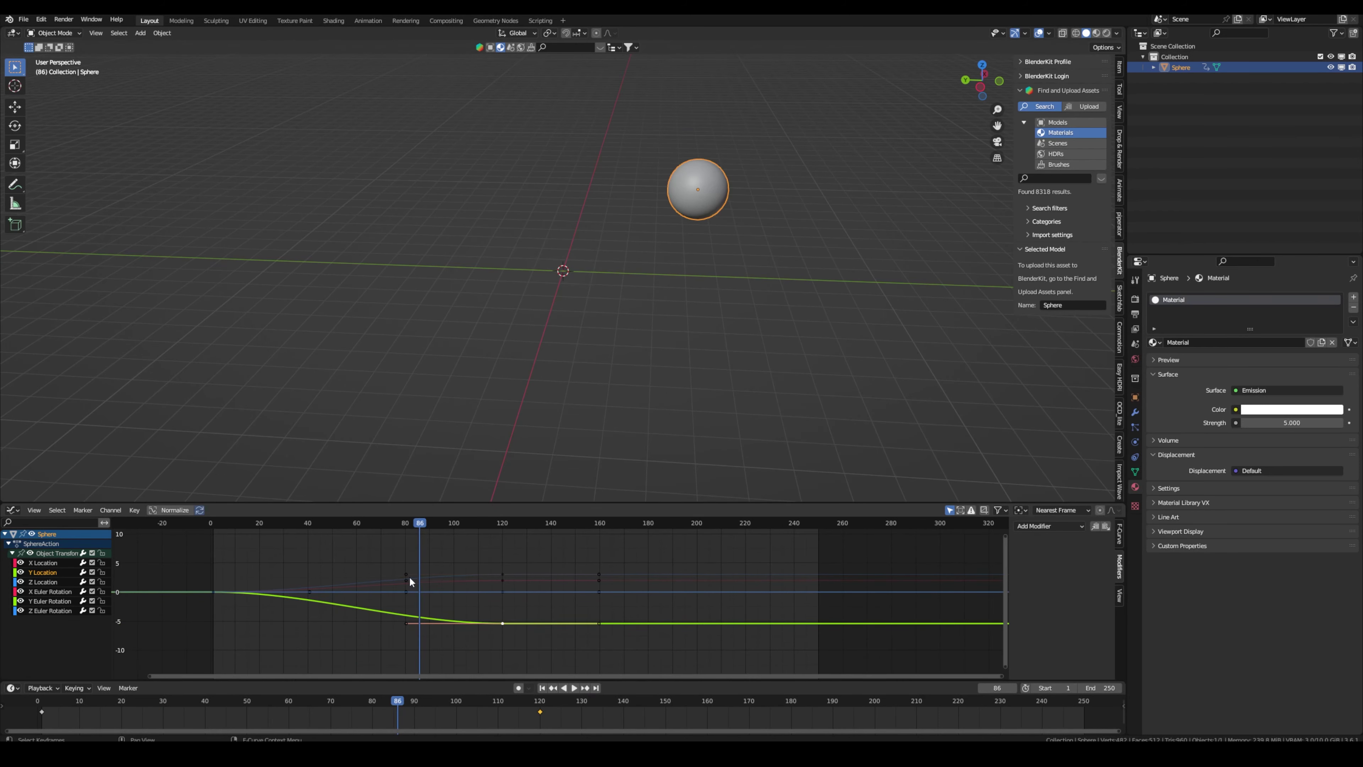
# Preview the sphere's animation, then set all keyframes to Linear interpolation.
pyautogui.keyDown('ctrl'); pyautogui.scroll(2, 446, 586); pyautogui.keyUp('ctrl')
pyautogui.scroll(1, 446, 588)
pyautogui.scroll(-1, 447, 591)
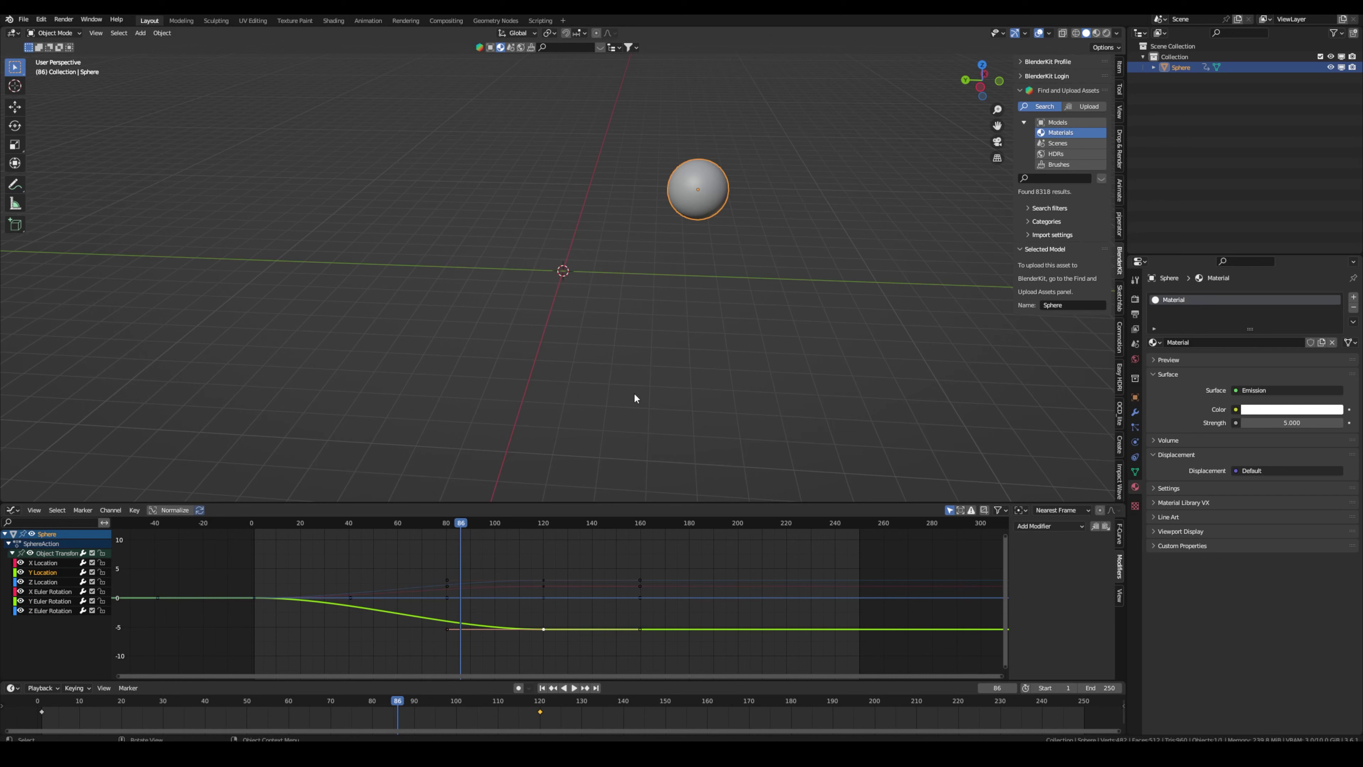
pyautogui.hotkey('shift', 'Left')
pyautogui.press('space')
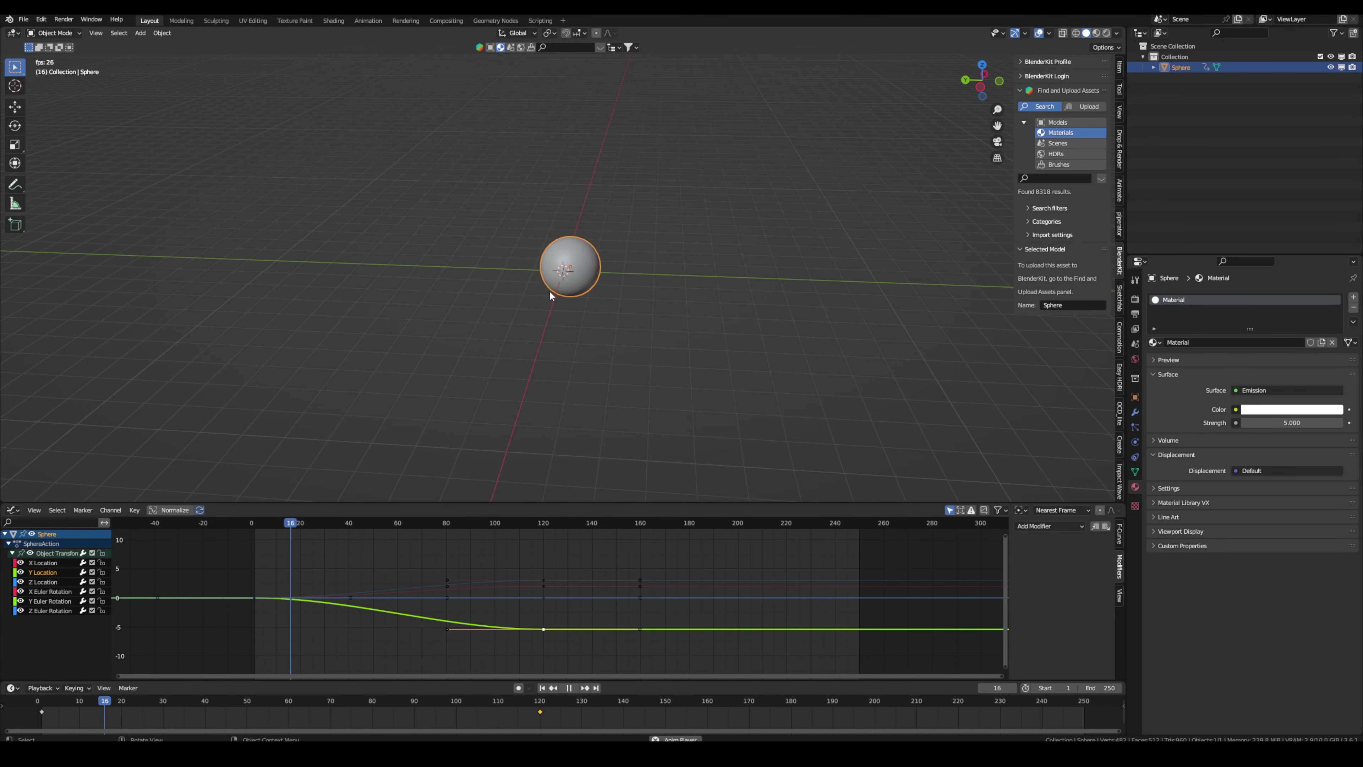
pyautogui.press('space')
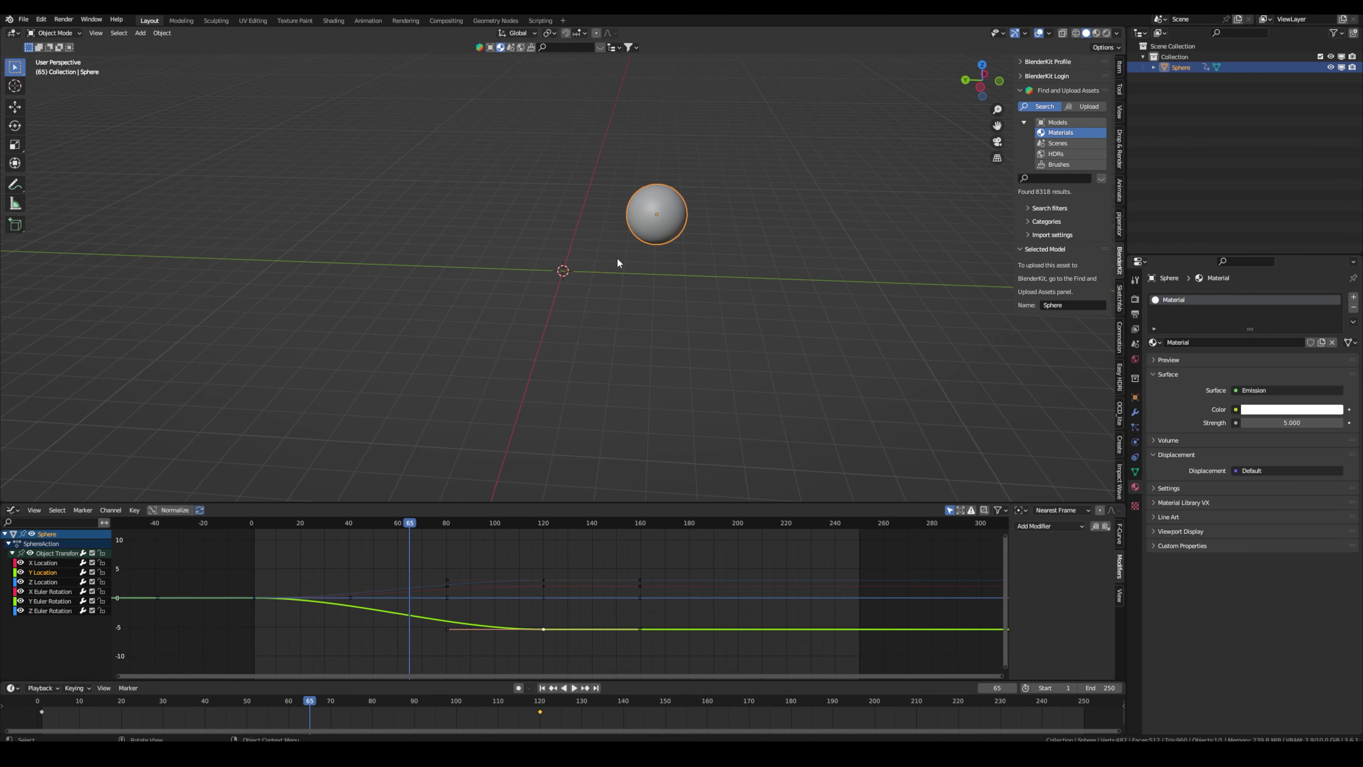
pyautogui.press('a')
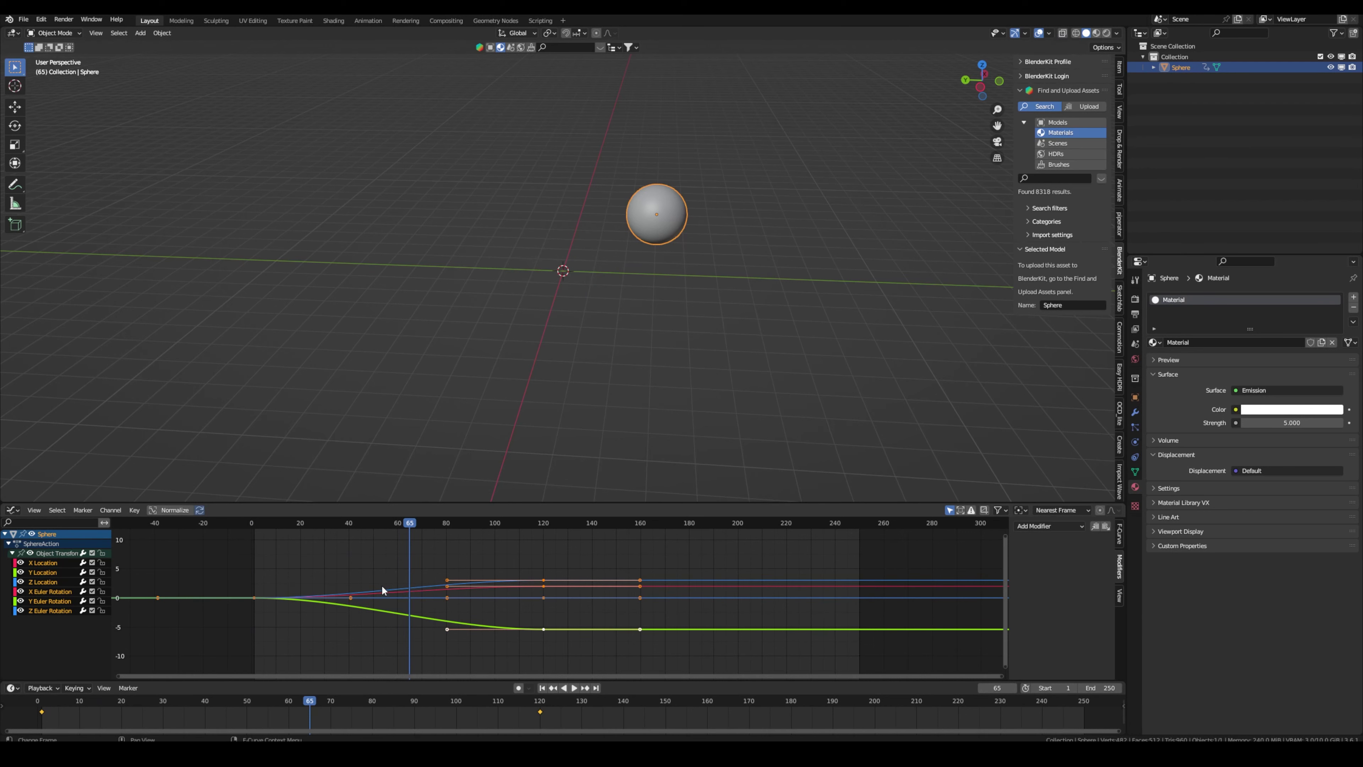
pyautogui.press('t')
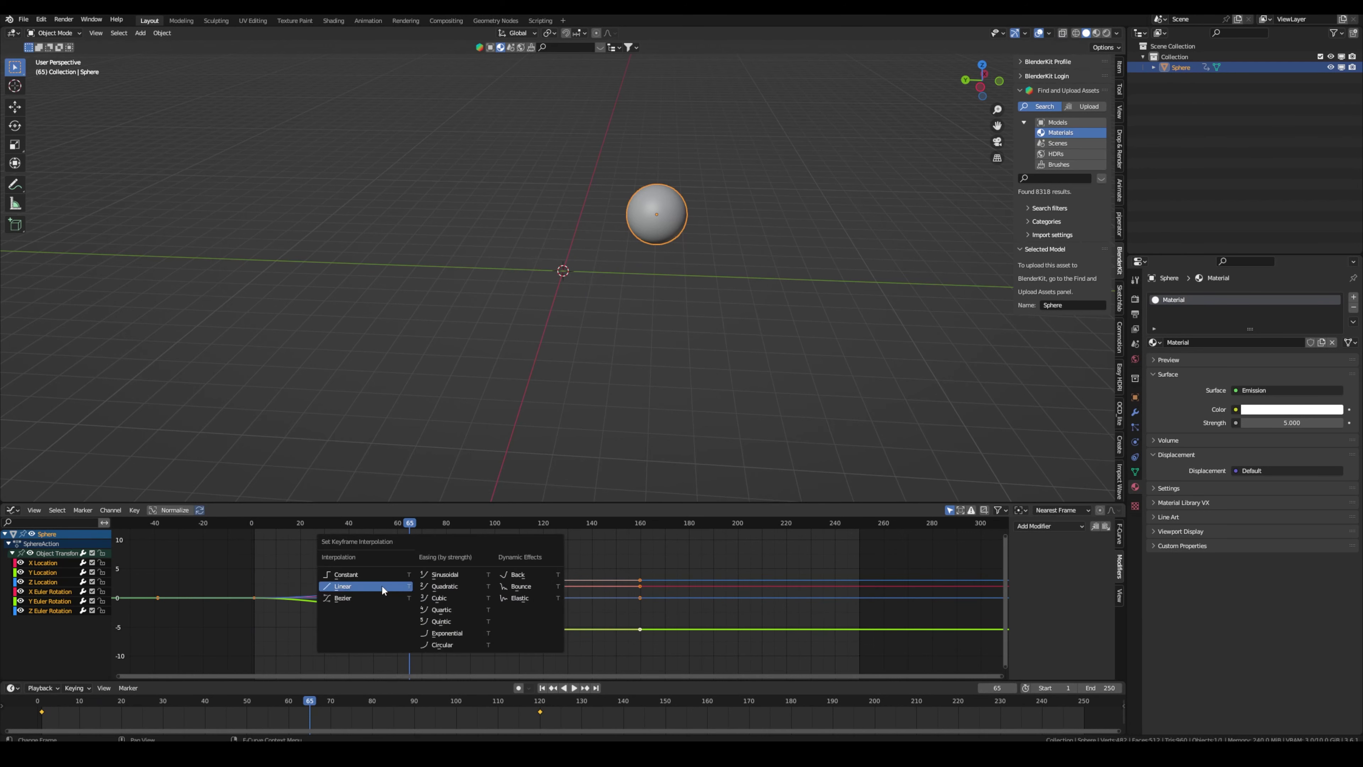
pyautogui.click(338, 587)
# Play the linear motion from near the start, then switch the keyframes to Bezier interpolation.
pyautogui.click(272, 528)
pyautogui.press('space')
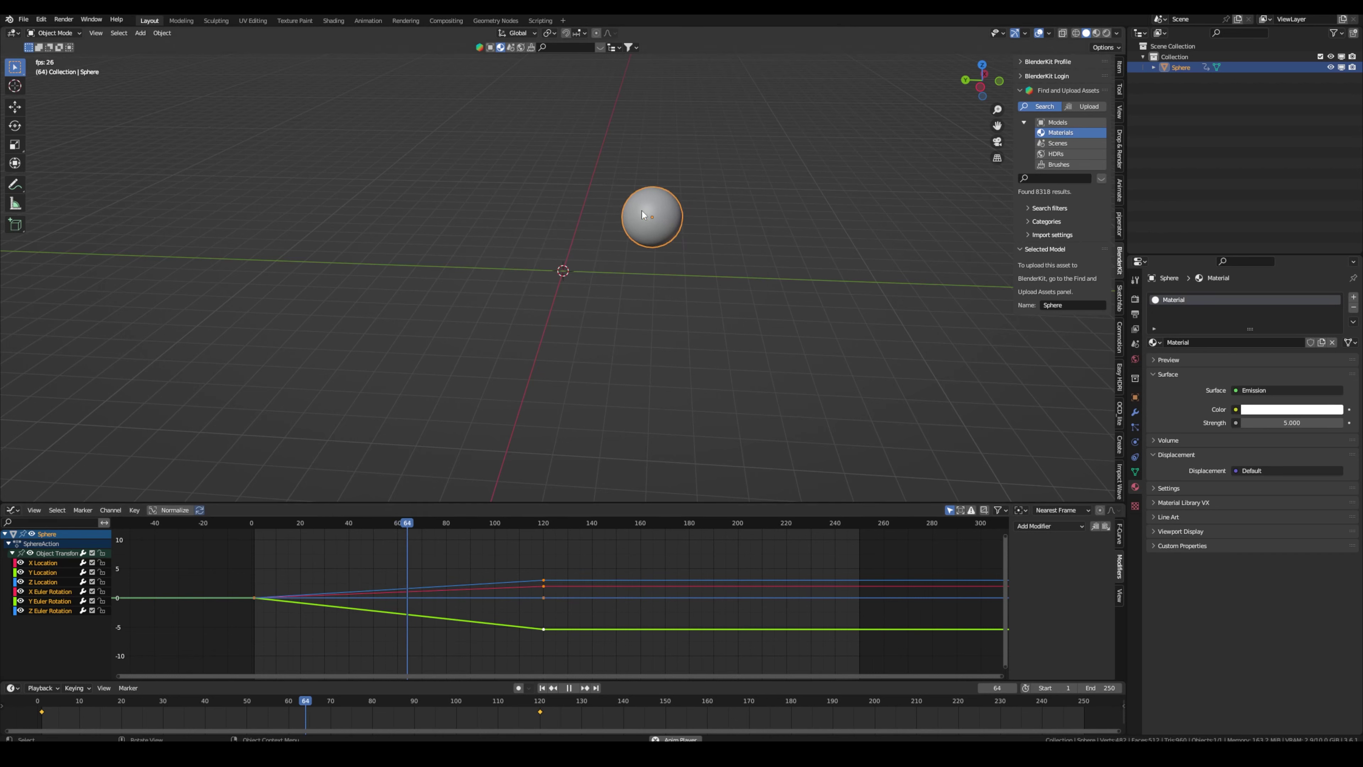
pyautogui.press('space')
pyautogui.press('t')
pyautogui.click(316, 613)
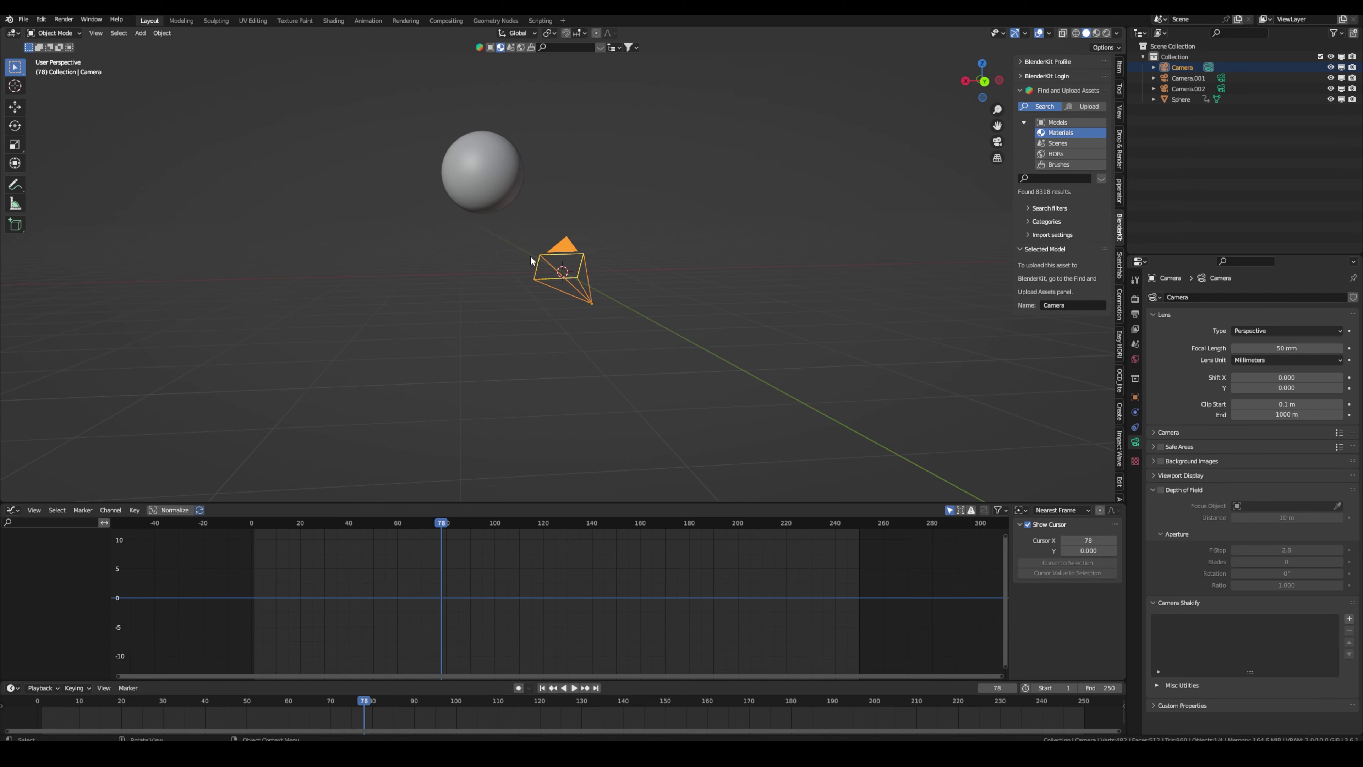
# Select each of the three cameras and look through the scene camera with Numpad 0.
pyautogui.moveTo(601, 264); pyautogui.dragTo(751, 232, button='middle')
pyautogui.click(571, 158)
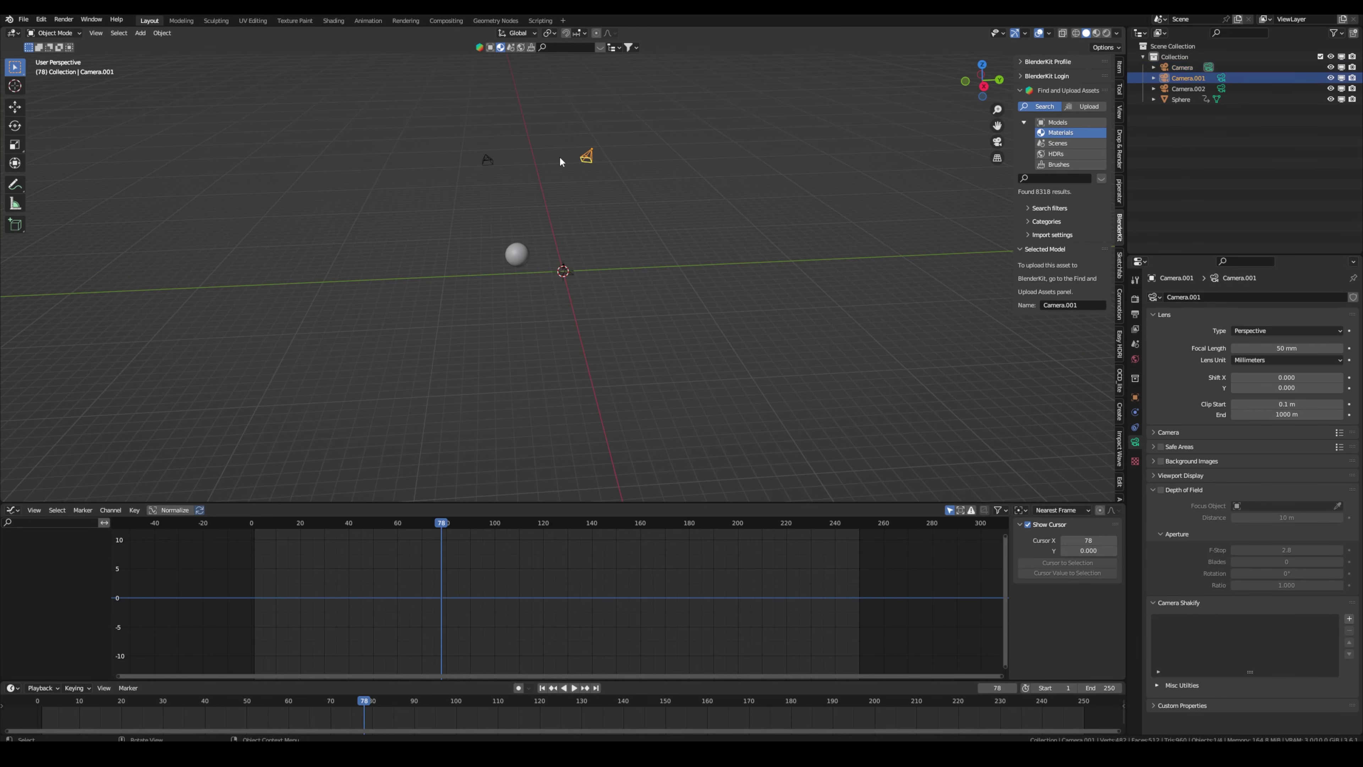
pyautogui.click(489, 161)
pyautogui.click(563, 267)
pyautogui.moveTo(563, 267); pyautogui.dragTo(553, 293, button='middle')
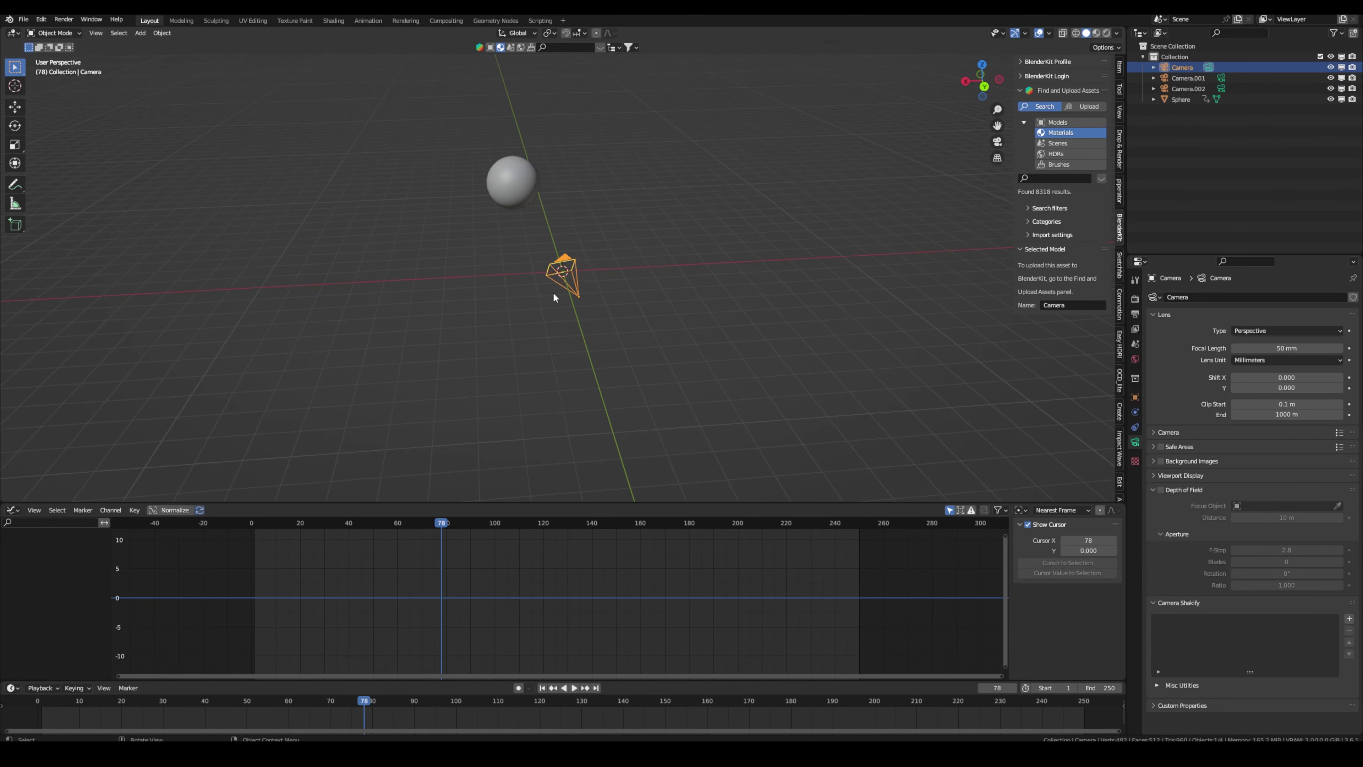
pyautogui.click(997, 142)
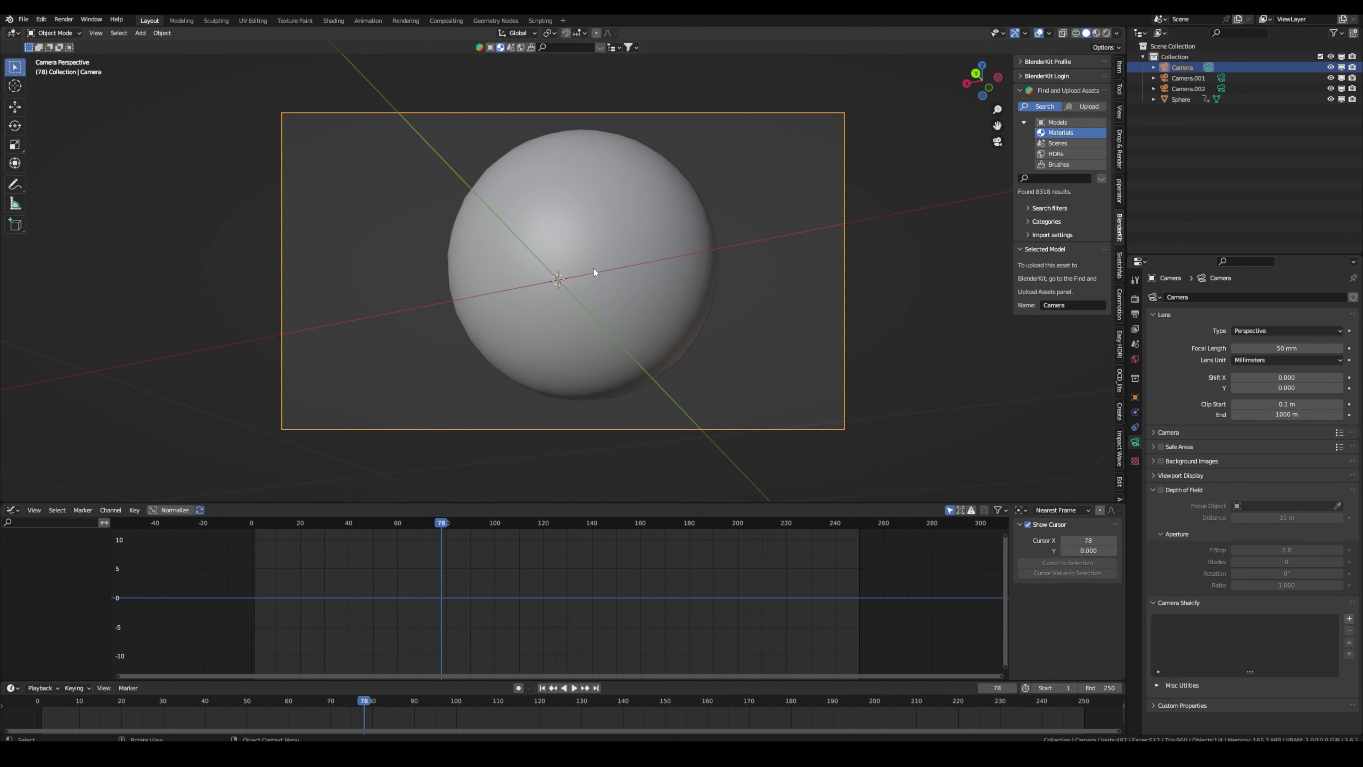
pyautogui.scroll(-3, 492, 328)
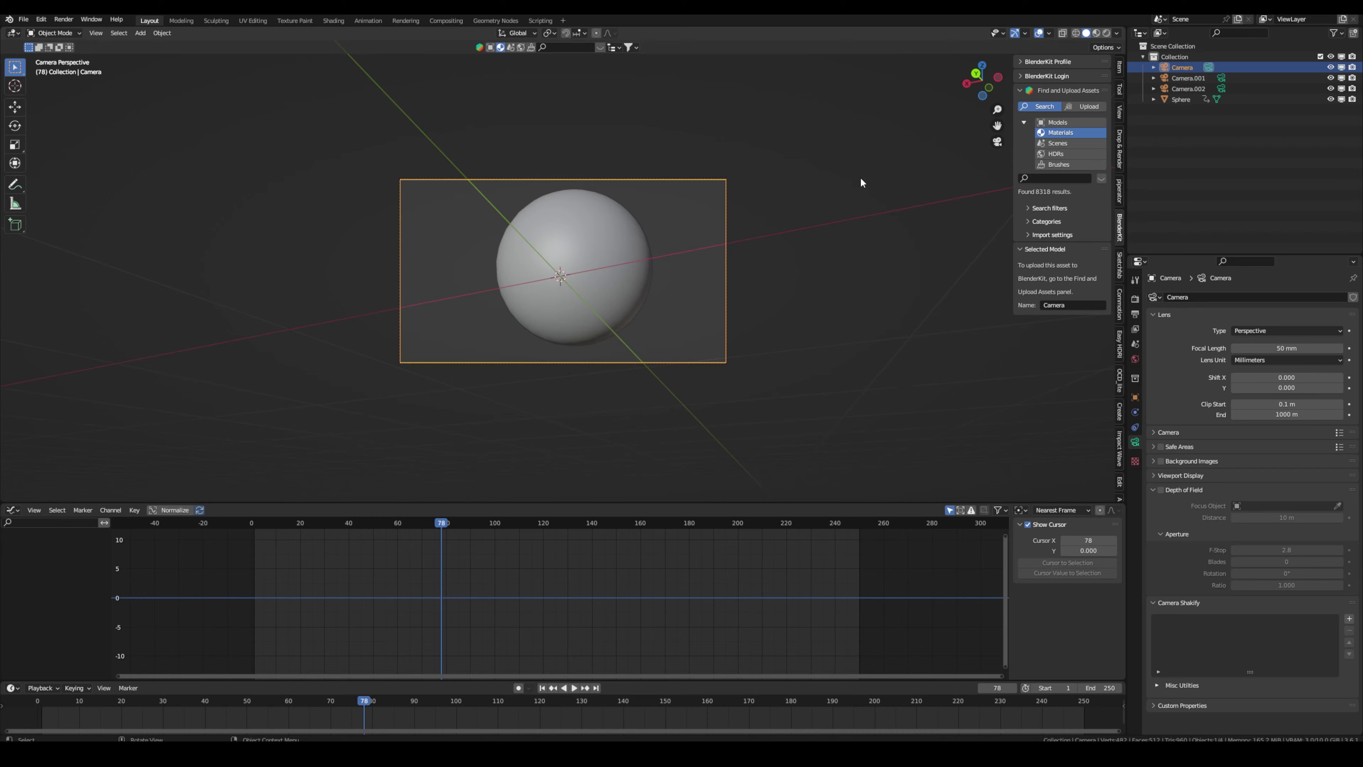
pyautogui.moveTo(861, 179); pyautogui.dragTo(1068, 268, button='middle')
pyautogui.press('KP_0')
# Switch the Scene camera to Camera.001, then Camera.002, then back to Camera.
pyautogui.click(1135, 347)
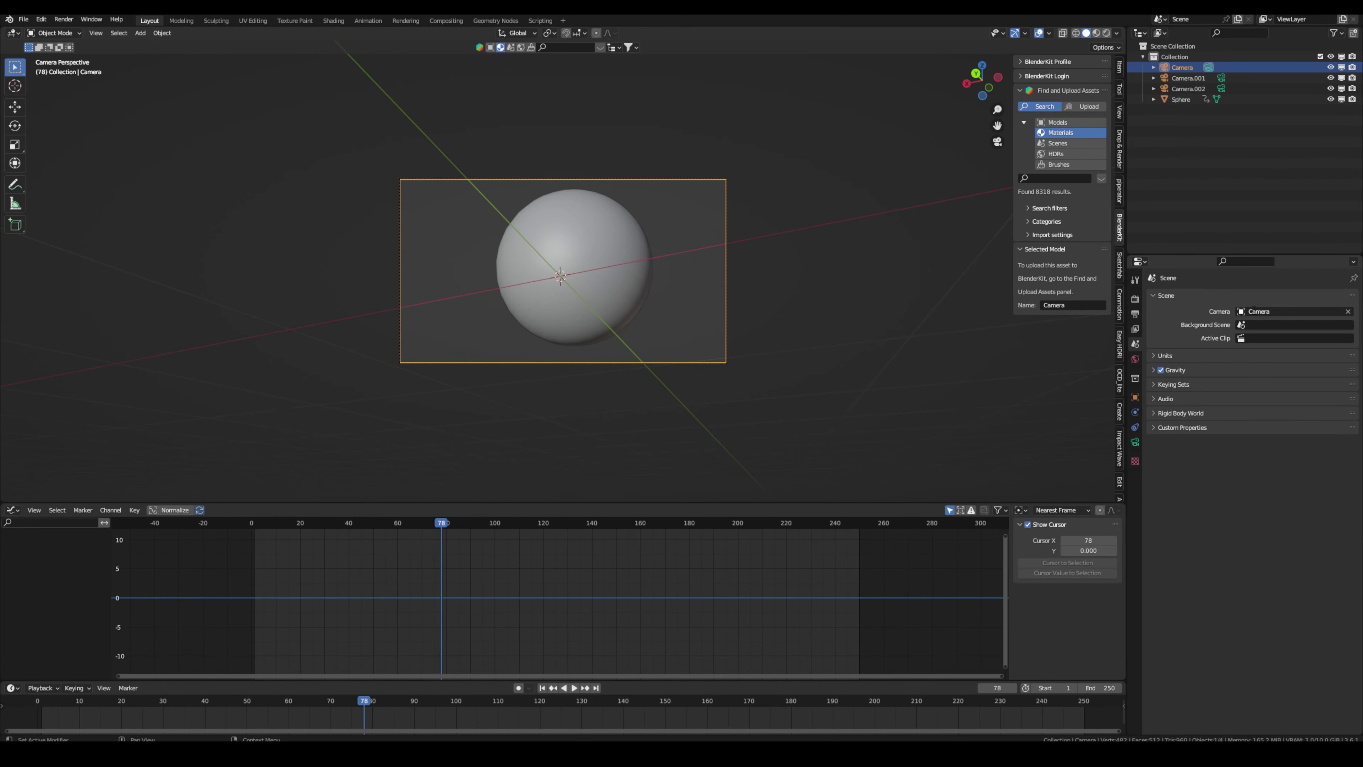
pyautogui.click(1277, 312)
pyautogui.click(1256, 338)
pyautogui.click(1256, 311)
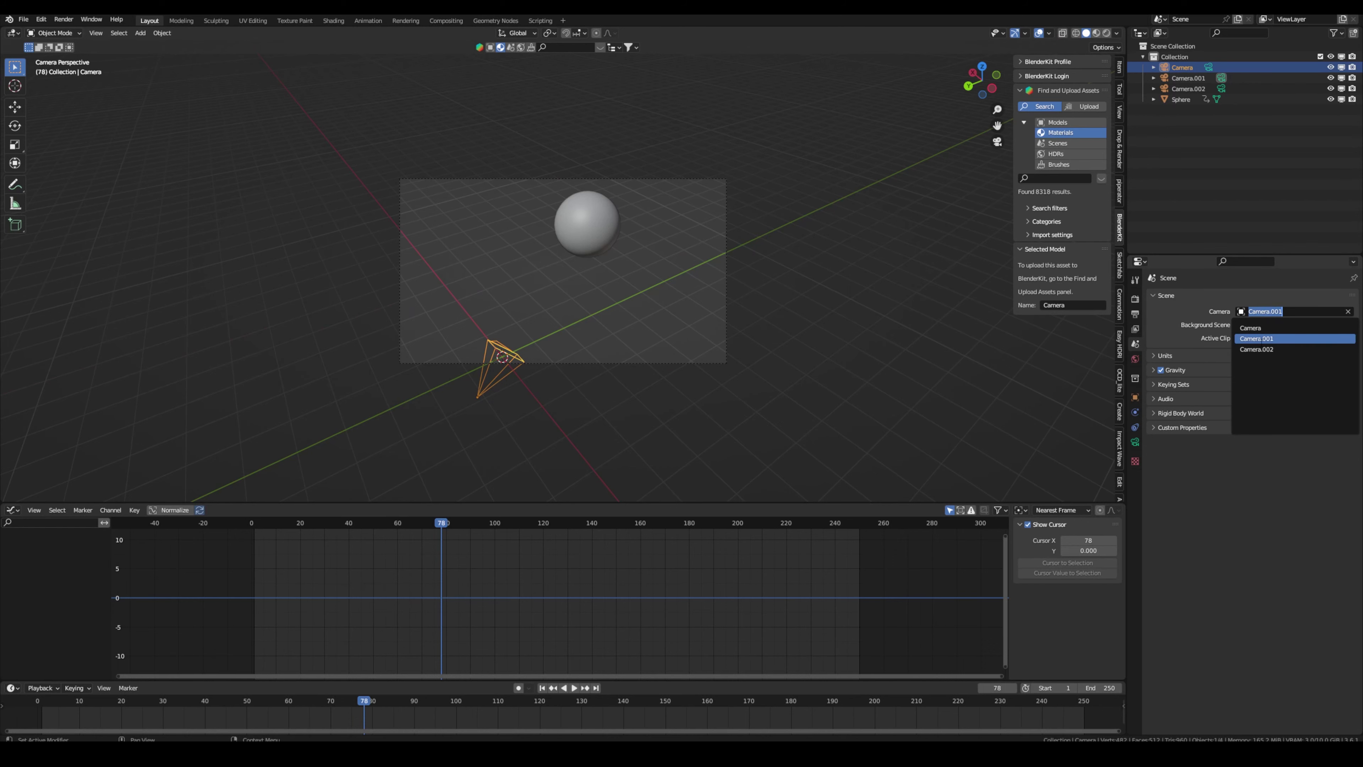
pyautogui.click(1259, 350)
pyautogui.click(1253, 312)
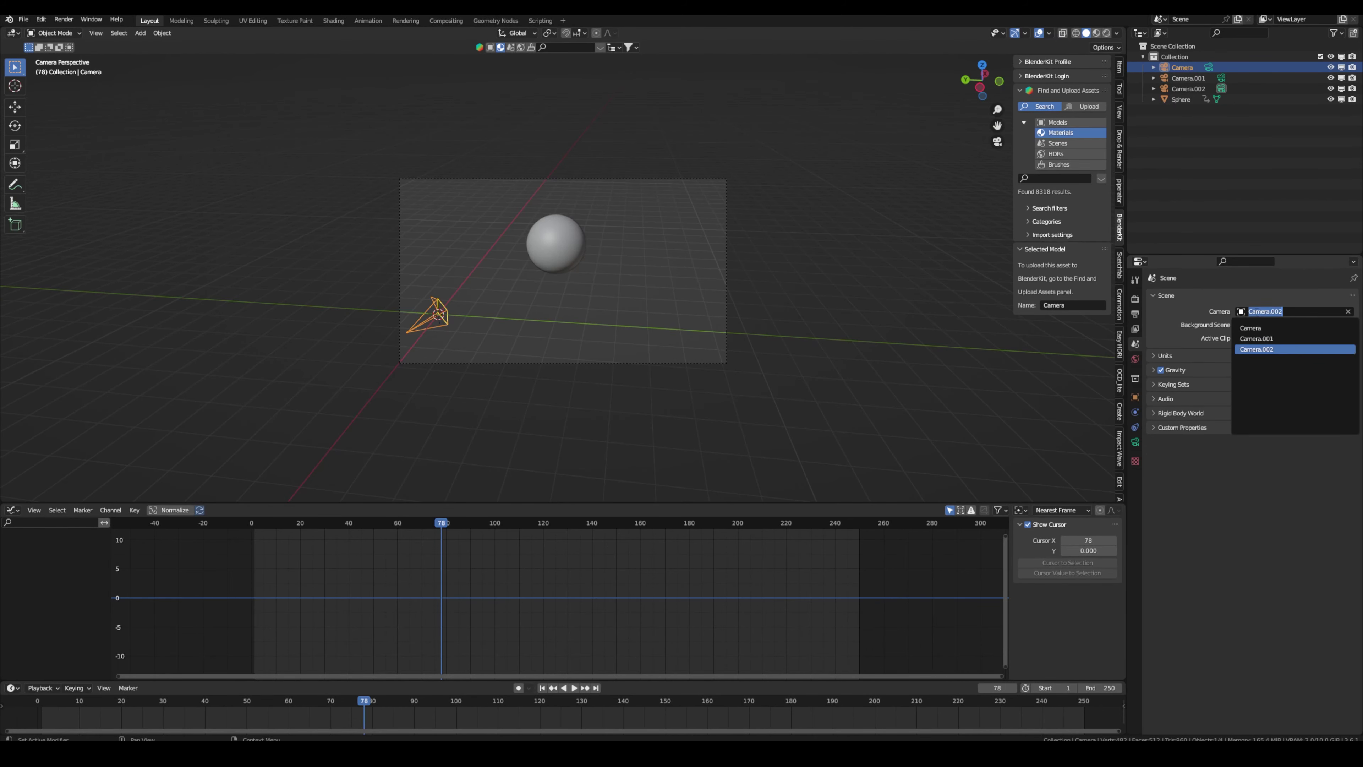
pyautogui.click(1253, 329)
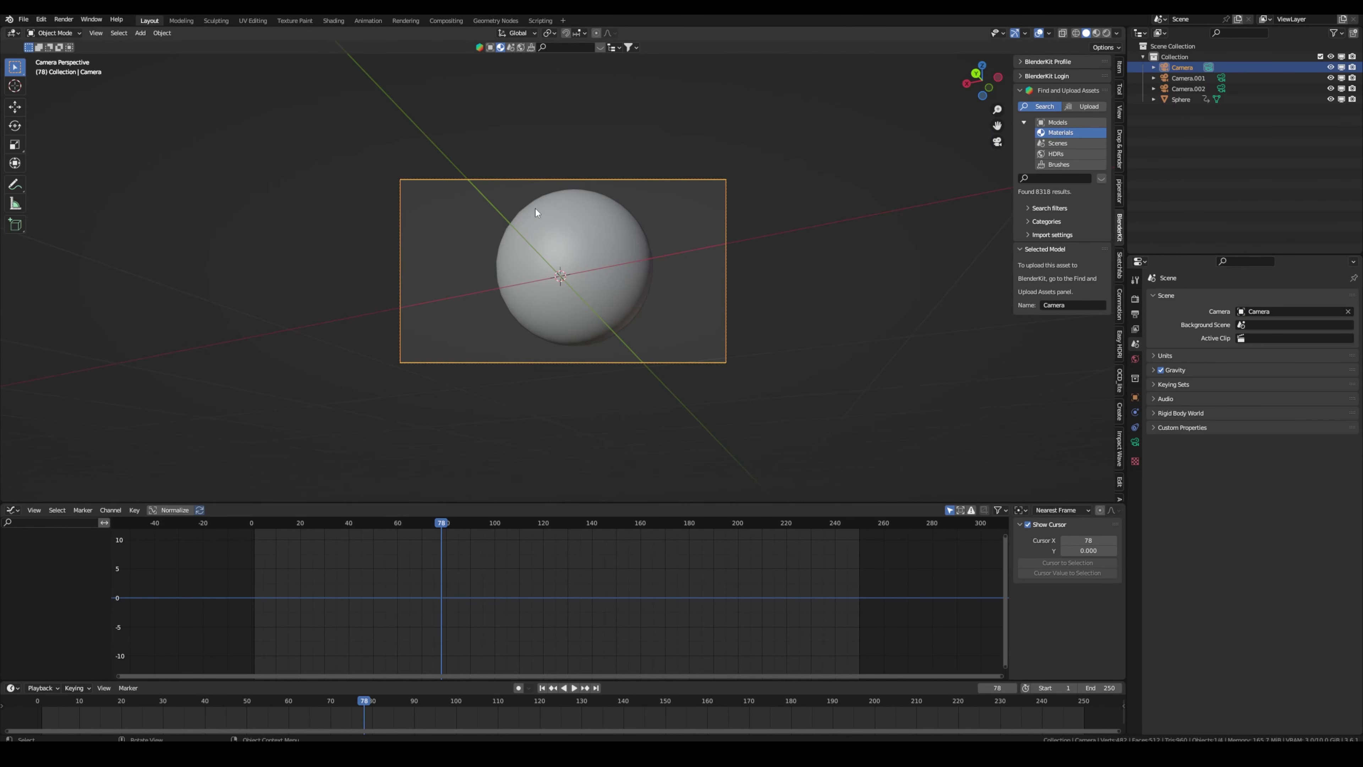
# Toggle the active camera between Camera, Camera.001 and Camera.002 from the Outliner, ending on Camera.
pyautogui.click(1222, 77)
pyautogui.click(1222, 87)
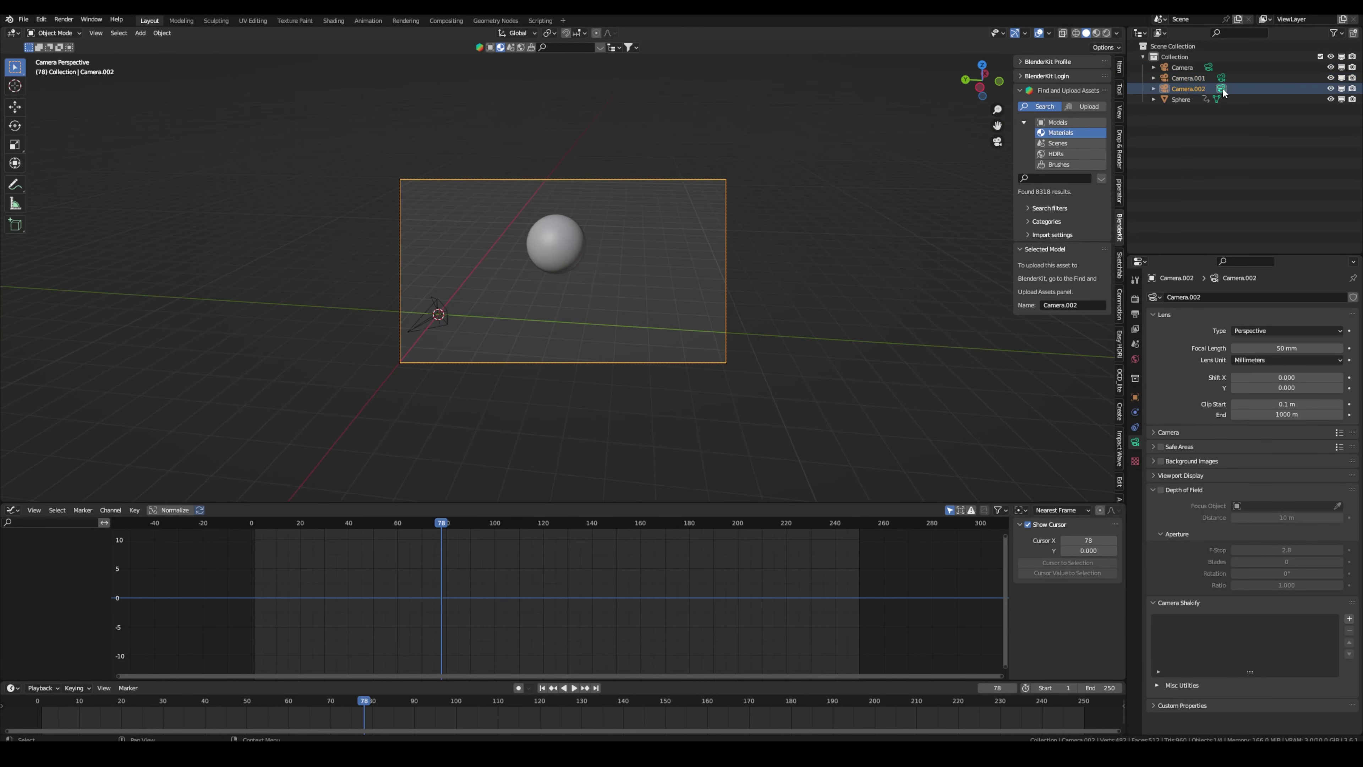
pyautogui.click(1209, 67)
pyautogui.click(1219, 76)
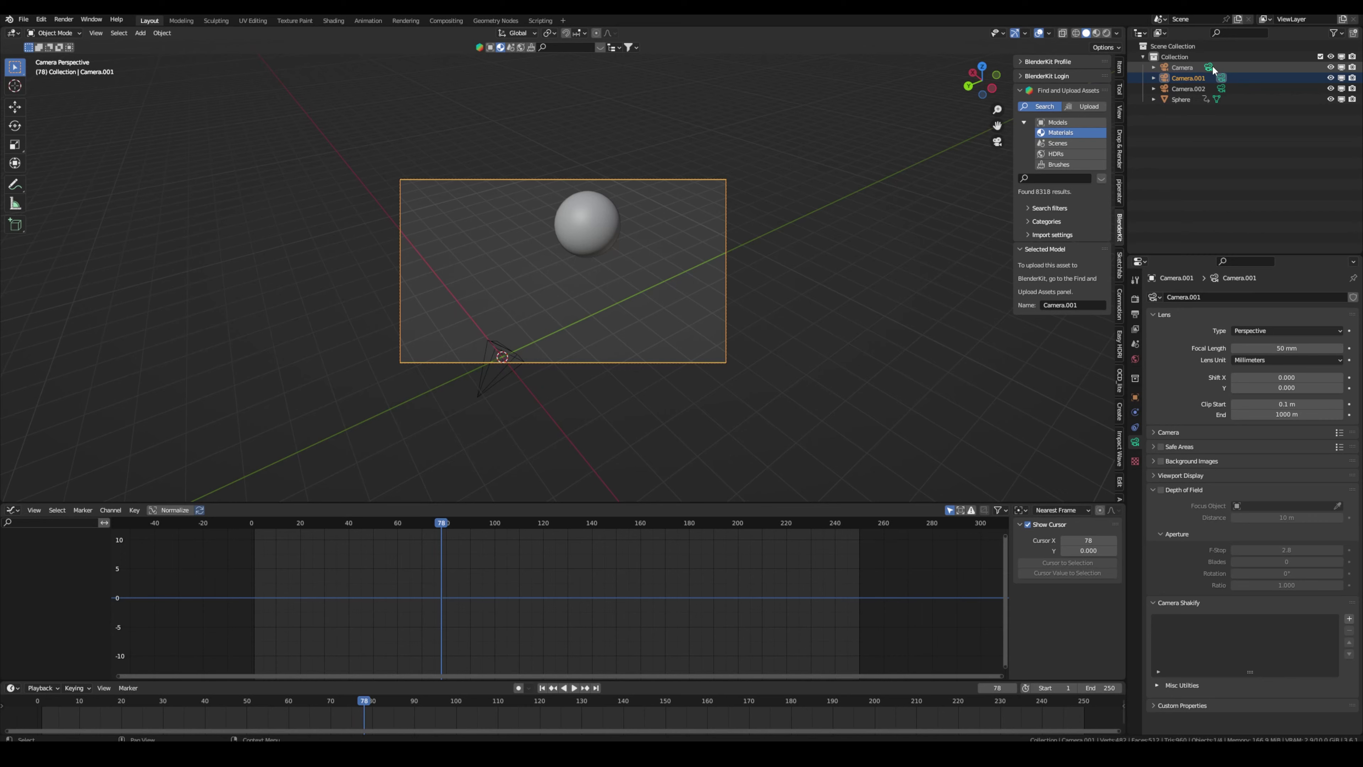
pyautogui.click(1209, 66)
pyautogui.click(1220, 77)
pyautogui.click(1222, 88)
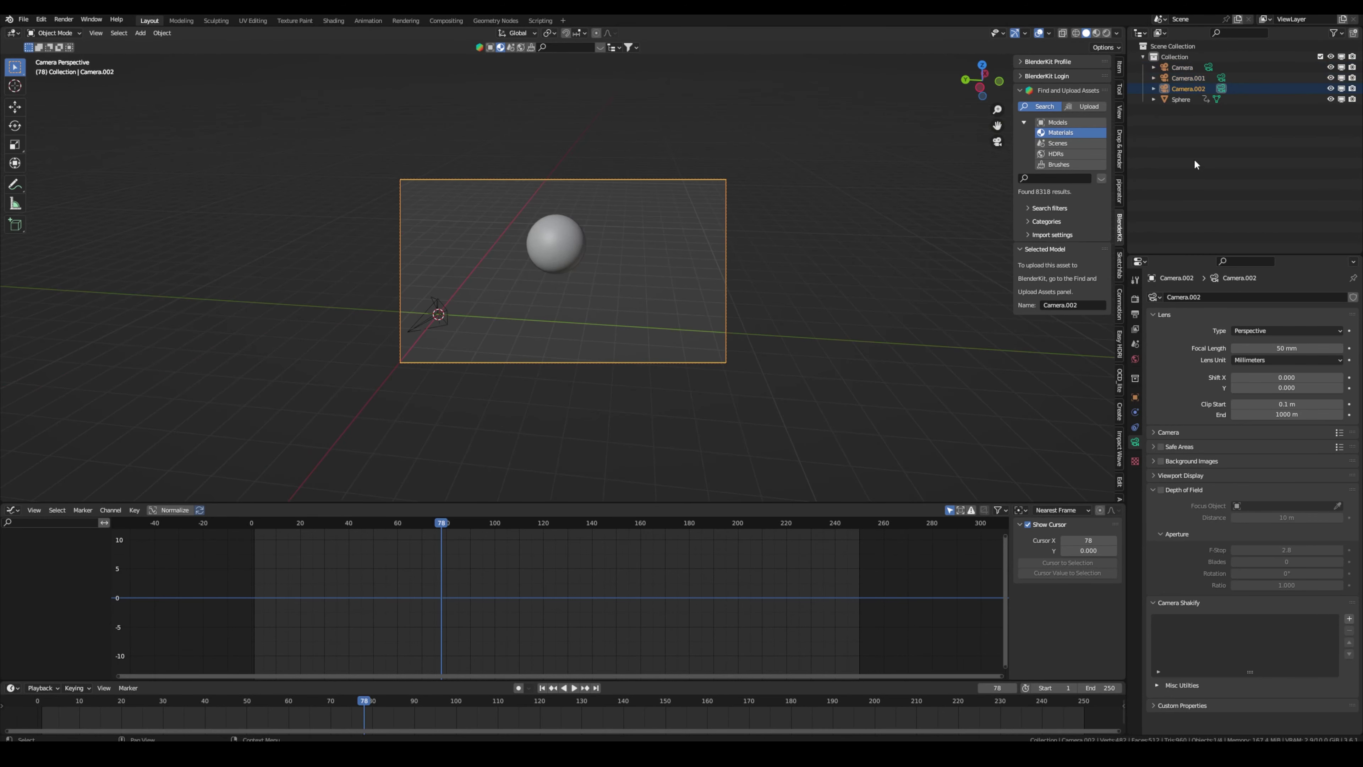
pyautogui.click(1135, 344)
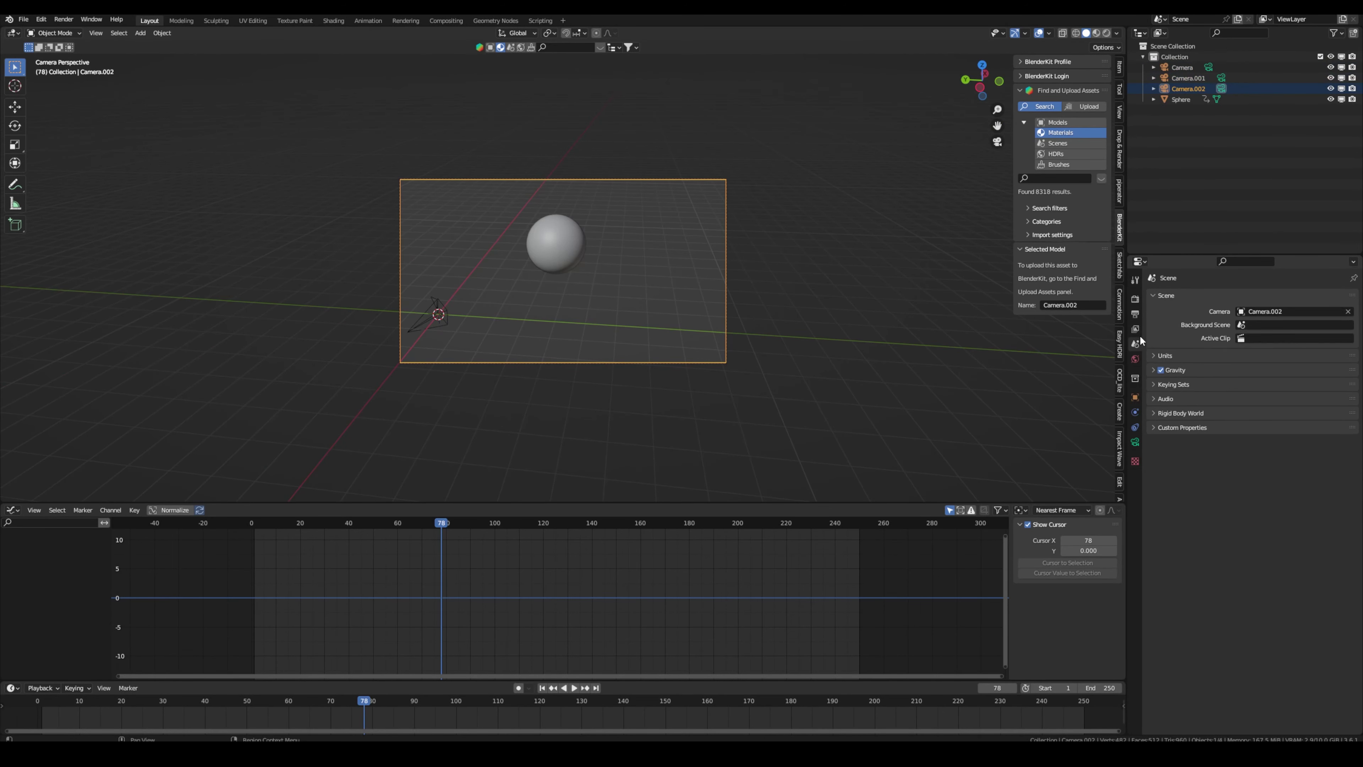
pyautogui.click(1288, 311)
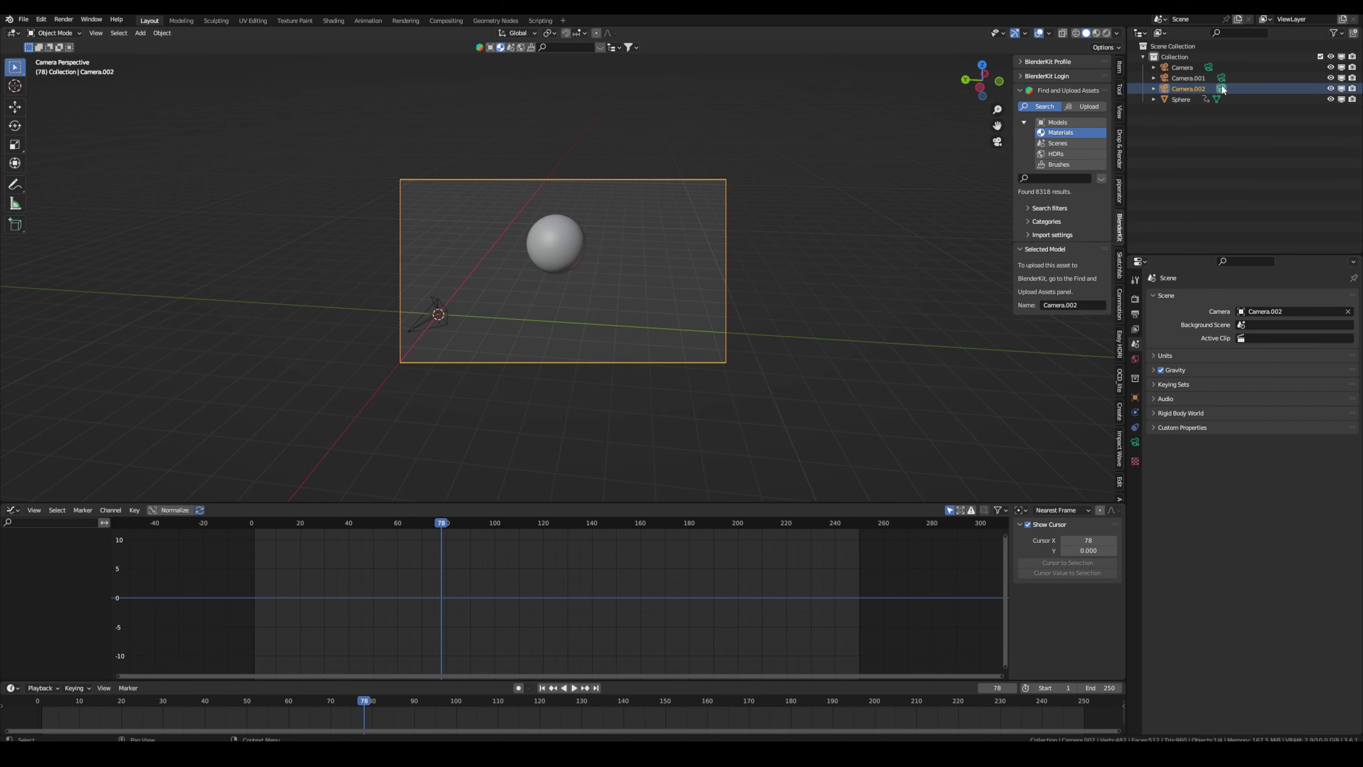
pyautogui.click(1208, 67)
pyautogui.click(1208, 66)
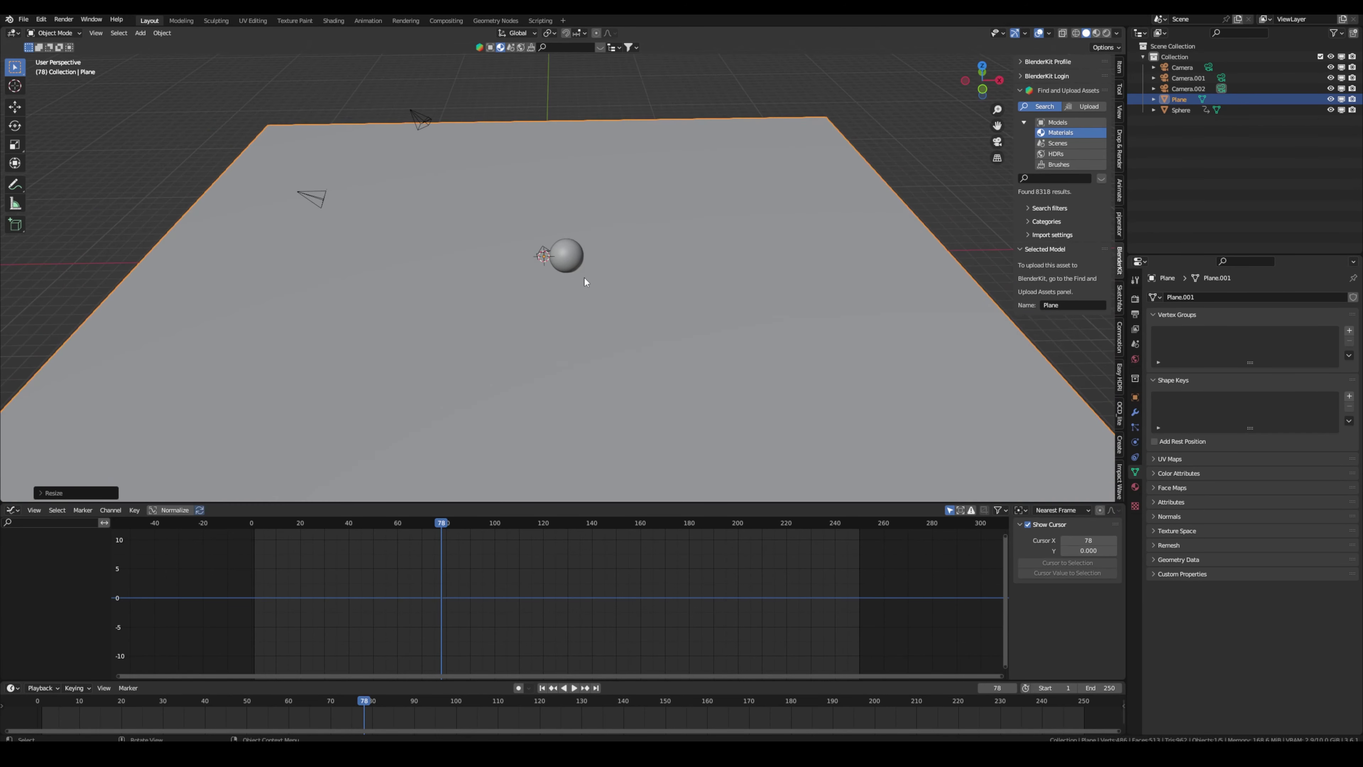
# Enter Edit Mode on the plane and subdivide it with Number of Cuts set to 100.
pyautogui.scroll(-4, 536, 321)
pyautogui.moveTo(535, 320)
pyautogui.mouseDown(button='middle')
pyautogui.moveTo(584, 293)
pyautogui.moveTo(516, 305)
pyautogui.mouseUp(button='middle')
pyautogui.scroll(4, 644, 336)
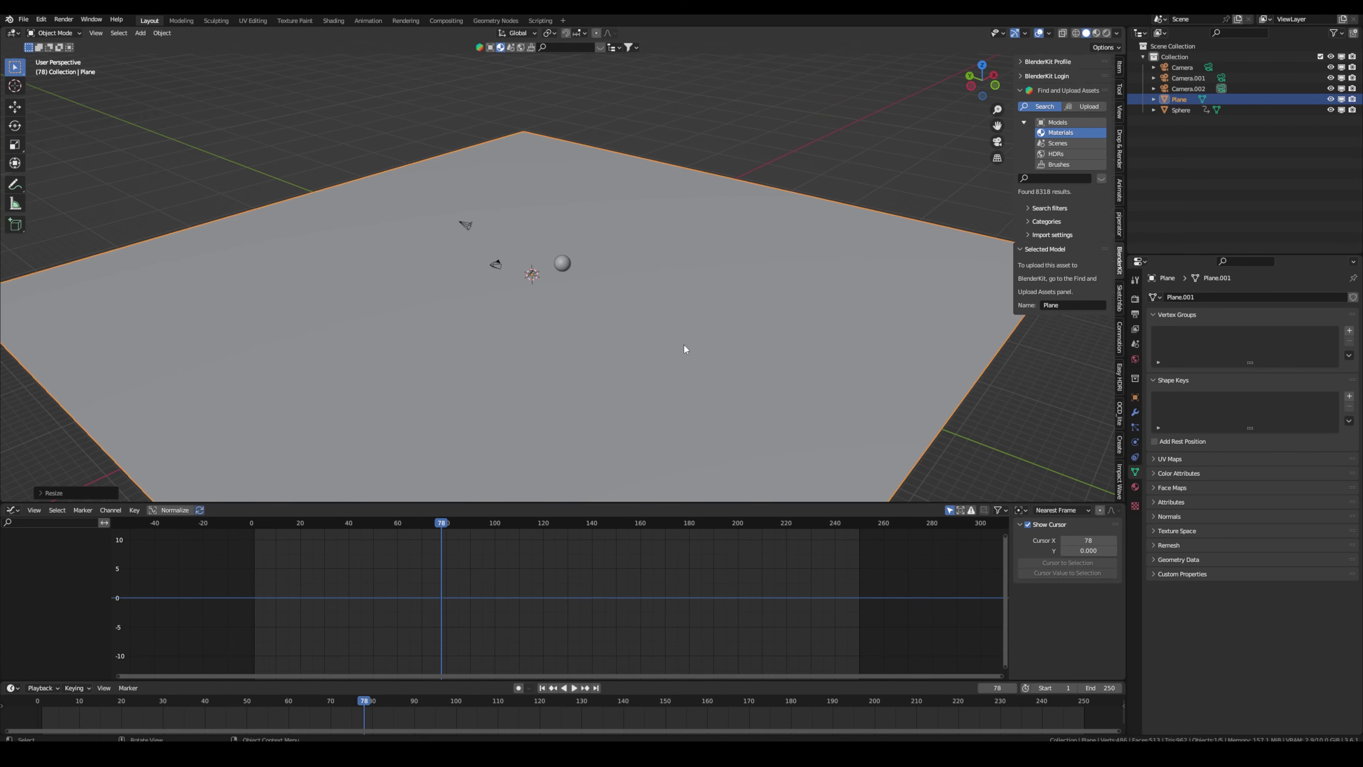
pyautogui.press('Tab')
pyautogui.rightClick(539, 277)
pyautogui.click(510, 291)
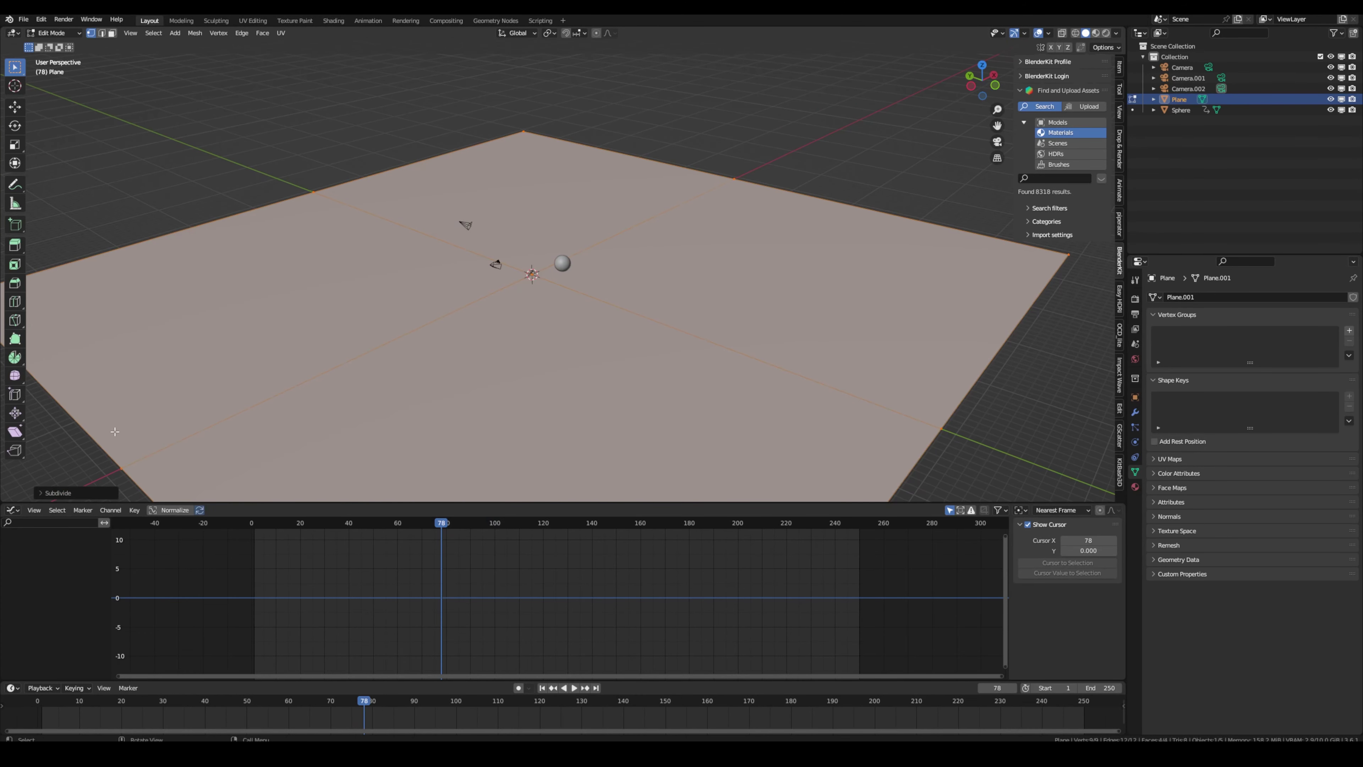
pyautogui.click(41, 493)
pyautogui.click(160, 420)
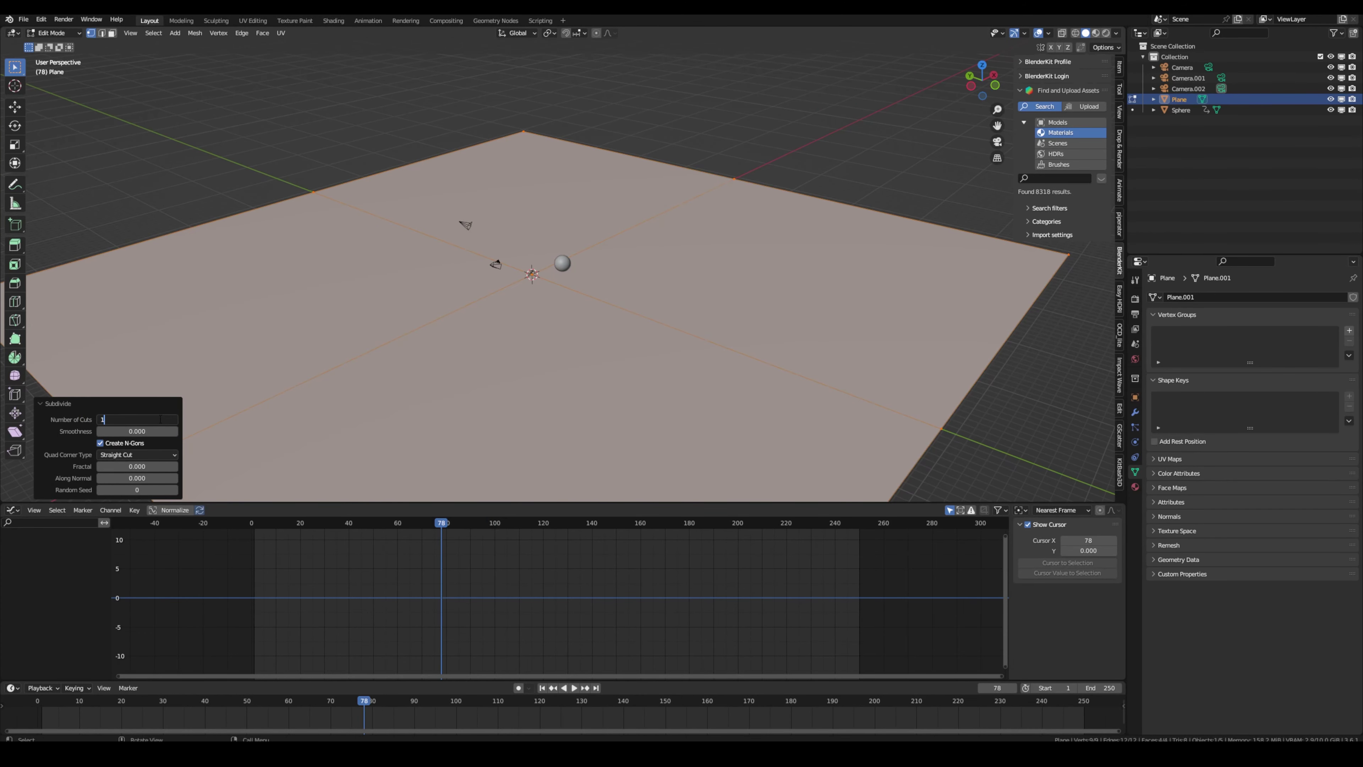
pyautogui.write('100')
pyautogui.press('Return')
pyautogui.moveTo(545, 196); pyautogui.dragTo(558, 171, button='middle')
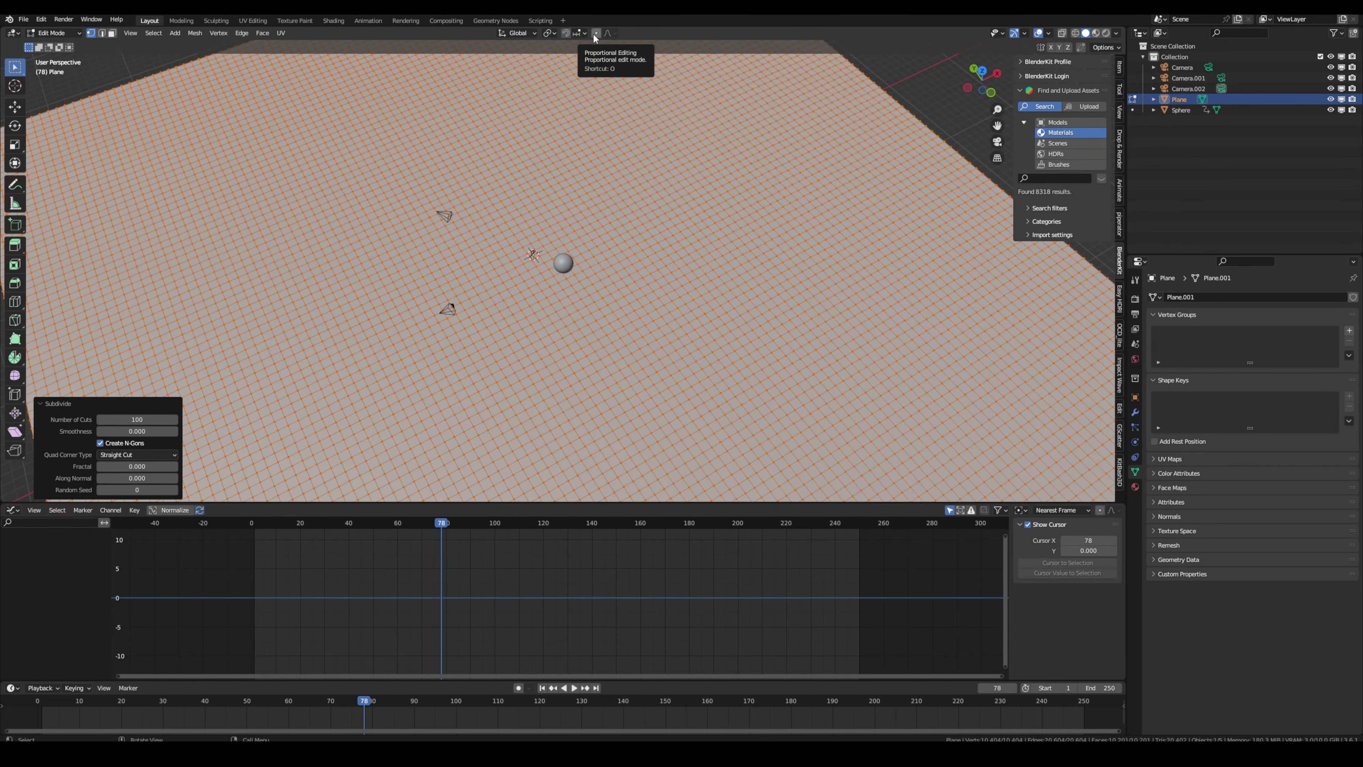
# Raise a single grid vertex straight up into a spike, then undo it.
pyautogui.click(455, 269)
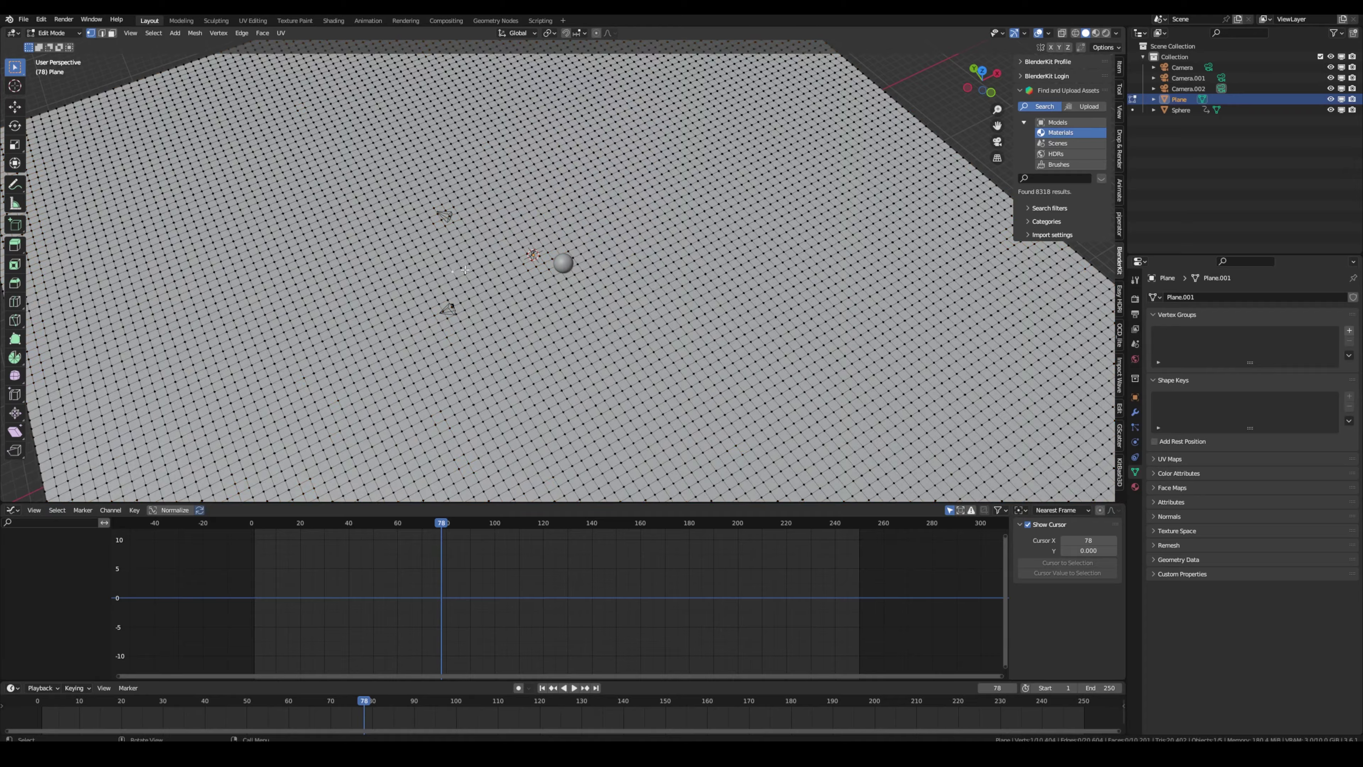
pyautogui.moveTo(455, 270); pyautogui.dragTo(459, 263, button='middle')
pyautogui.press('g')
pyautogui.press('z')
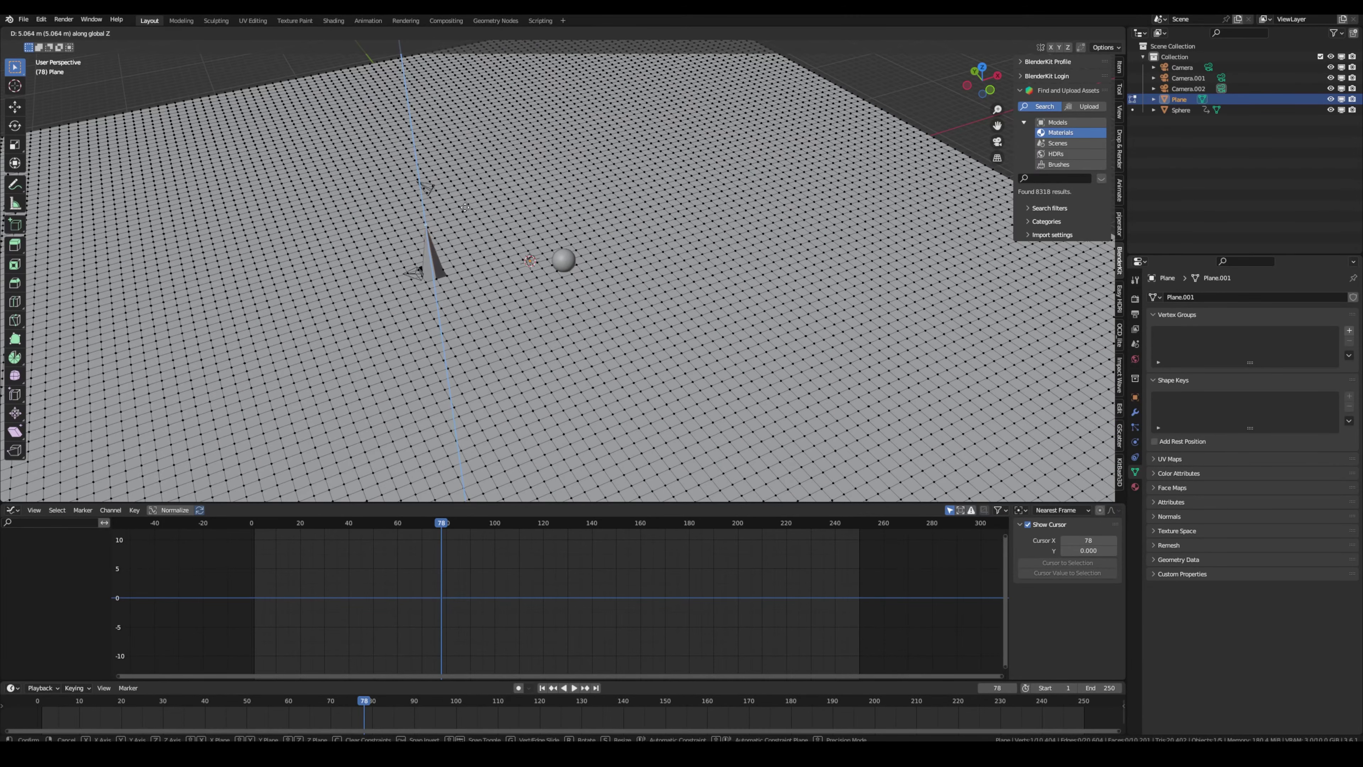
pyautogui.click(449, 131)
pyautogui.moveTo(449, 130); pyautogui.dragTo(538, 234, button='middle')
pyautogui.hotkey('ctrl', 'z')
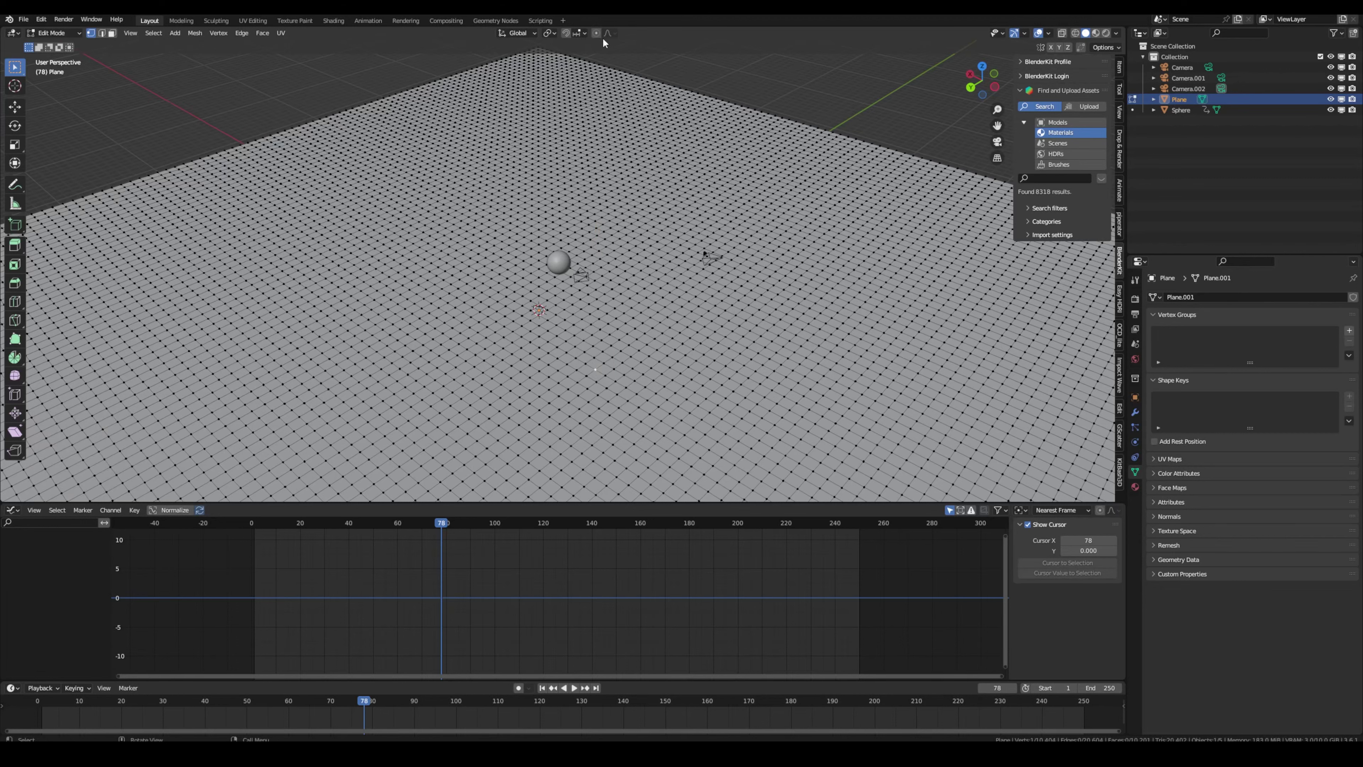
# Turn on proportional editing and raise the vertex vertically into a smooth hill.
pyautogui.click(596, 33)
pyautogui.press('g')
pyautogui.press('z')
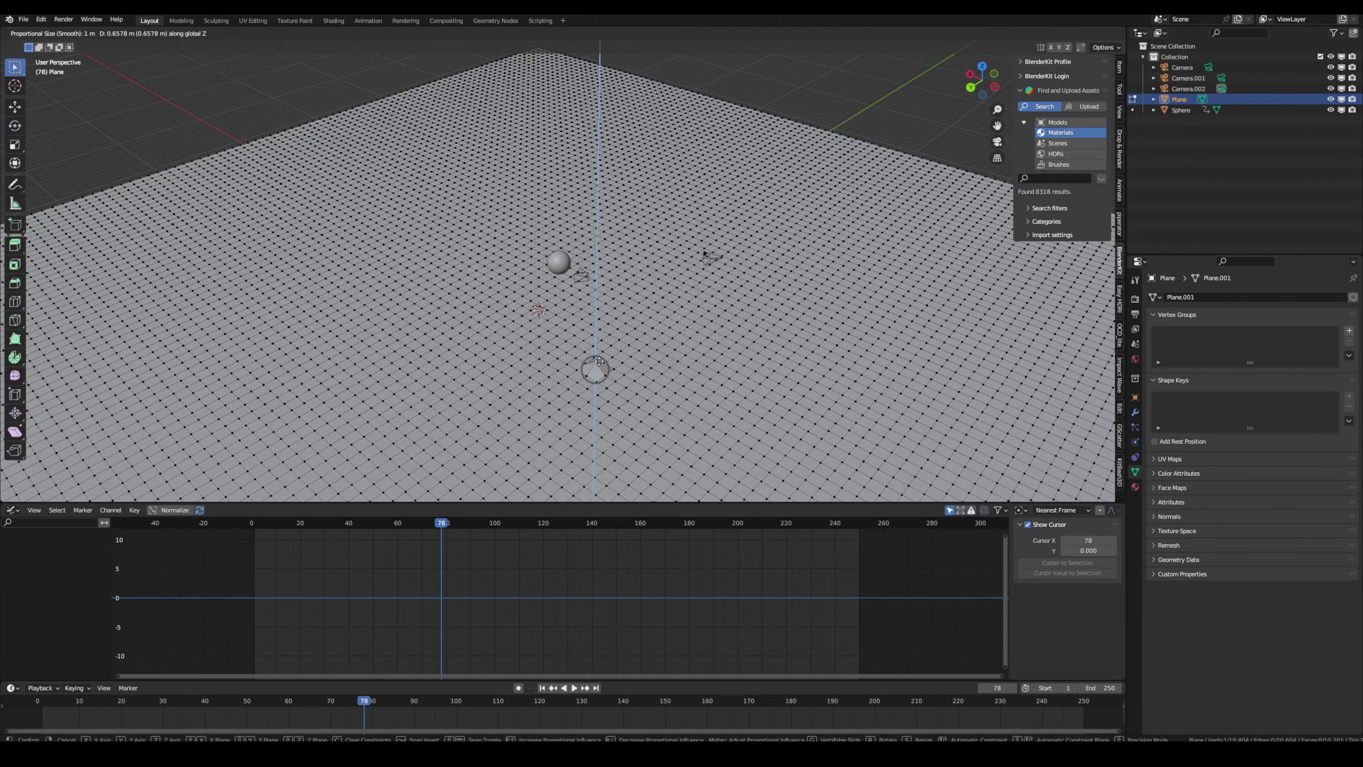
pyautogui.scroll(-19, 600, 331)
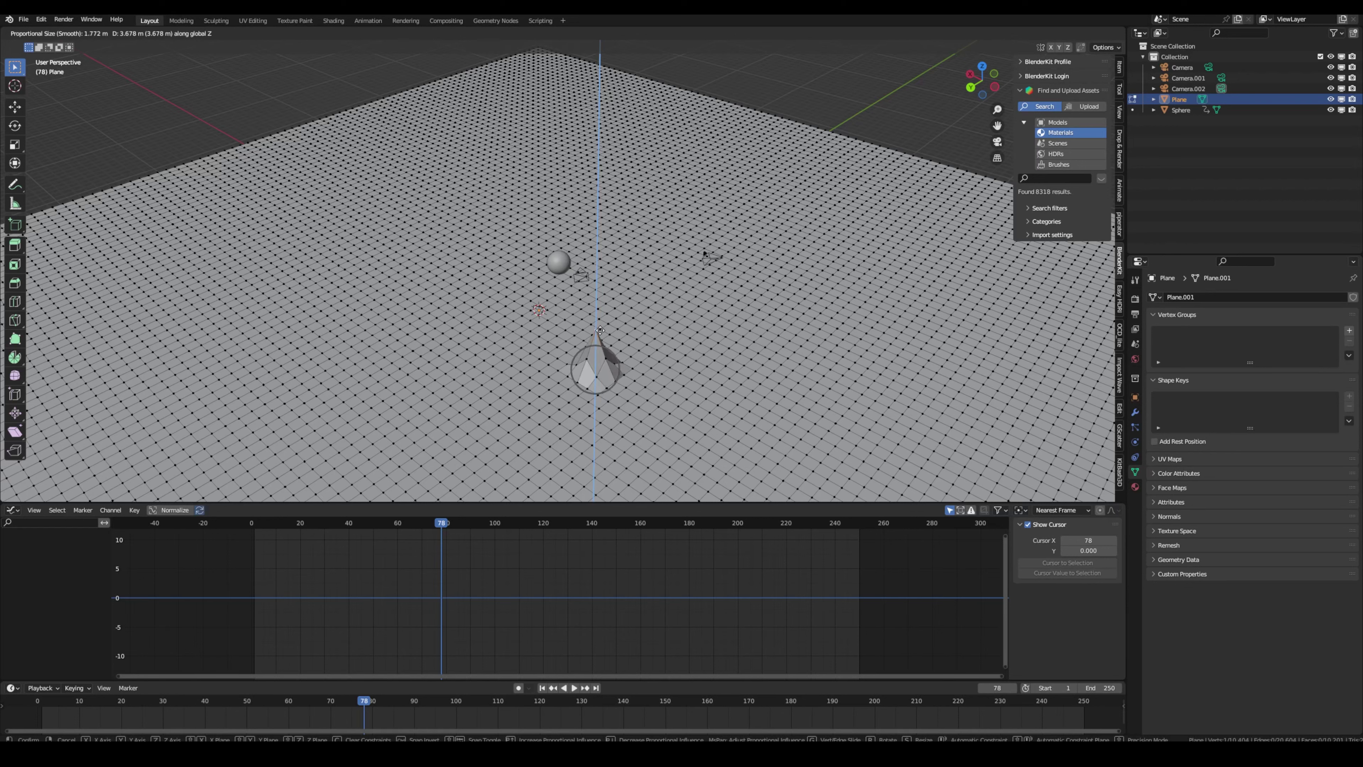
pyautogui.scroll(-14, 600, 330)
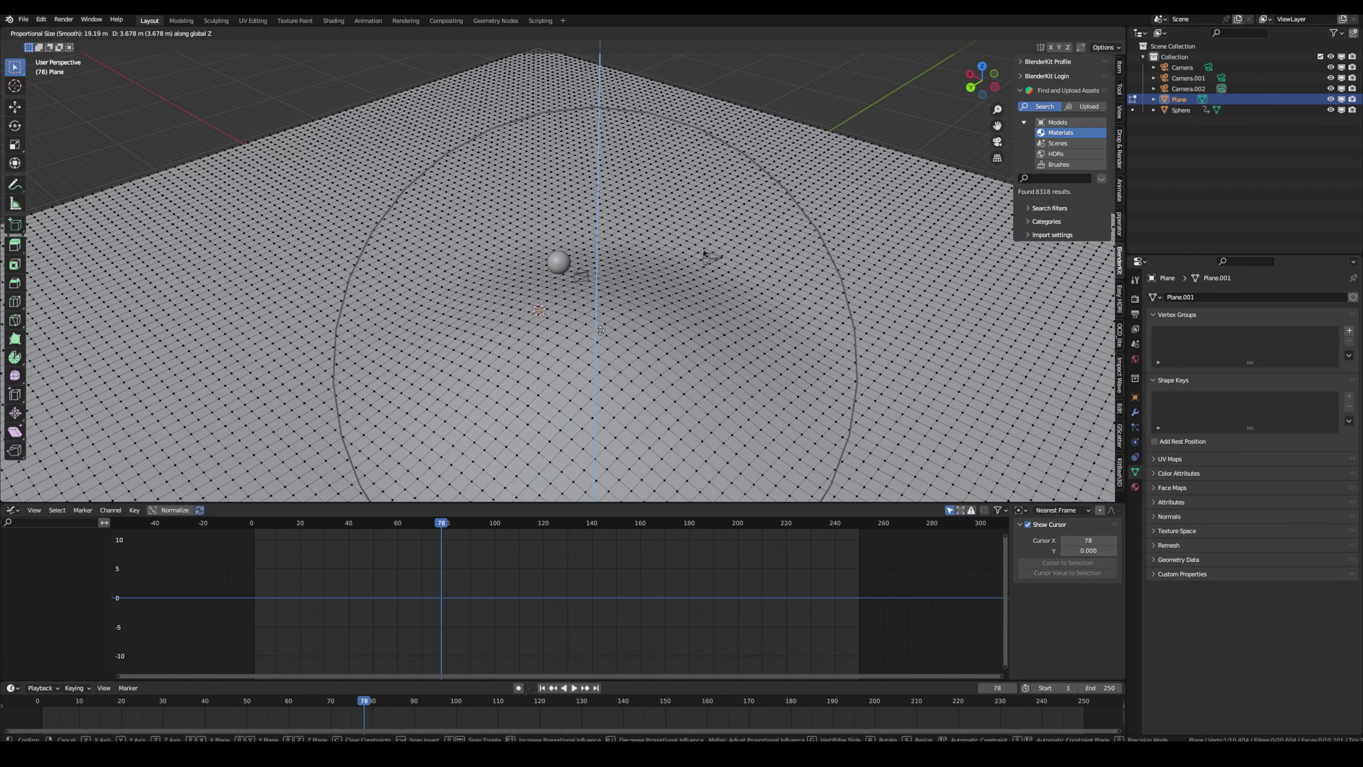
pyautogui.click(449, 171)
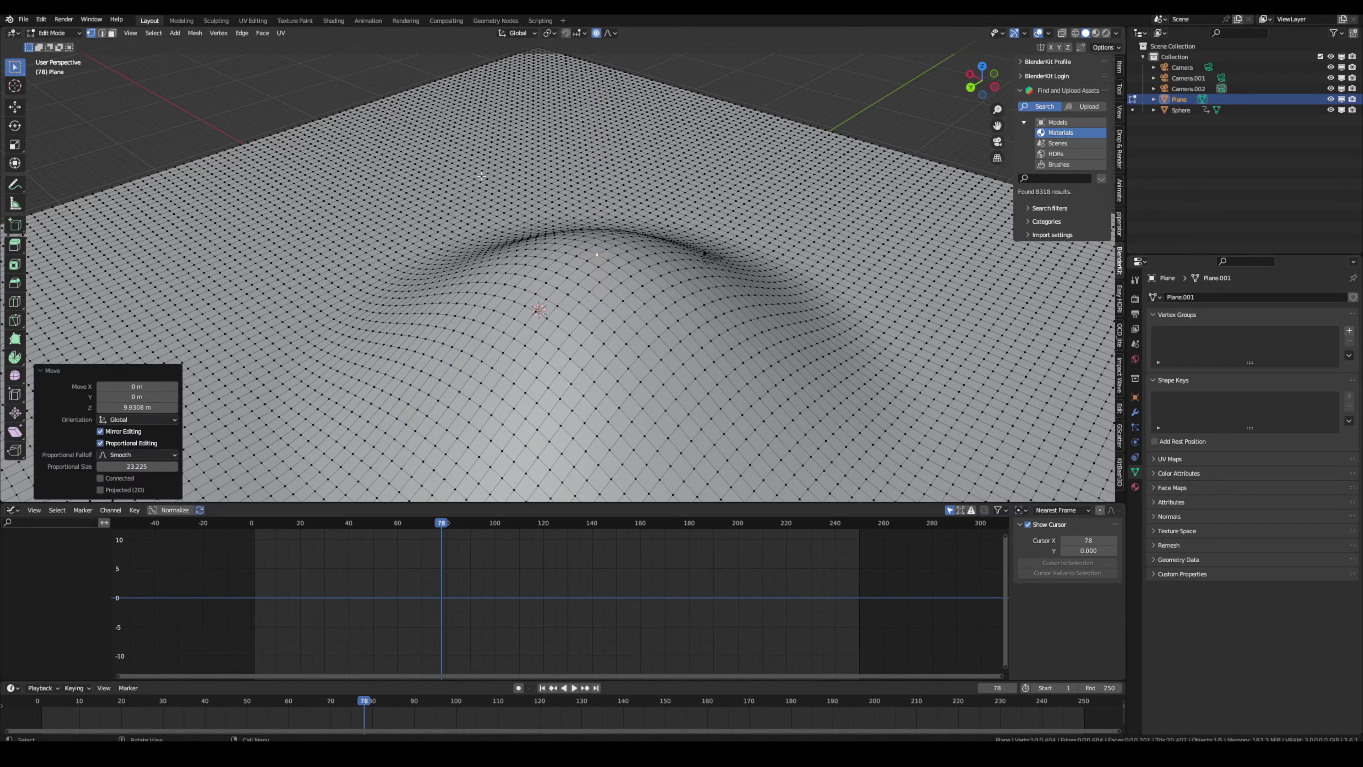
# Raise a second bump at the back of the grid, then lower it vertically to ease it down.
pyautogui.press('g')
pyautogui.click(696, 182)
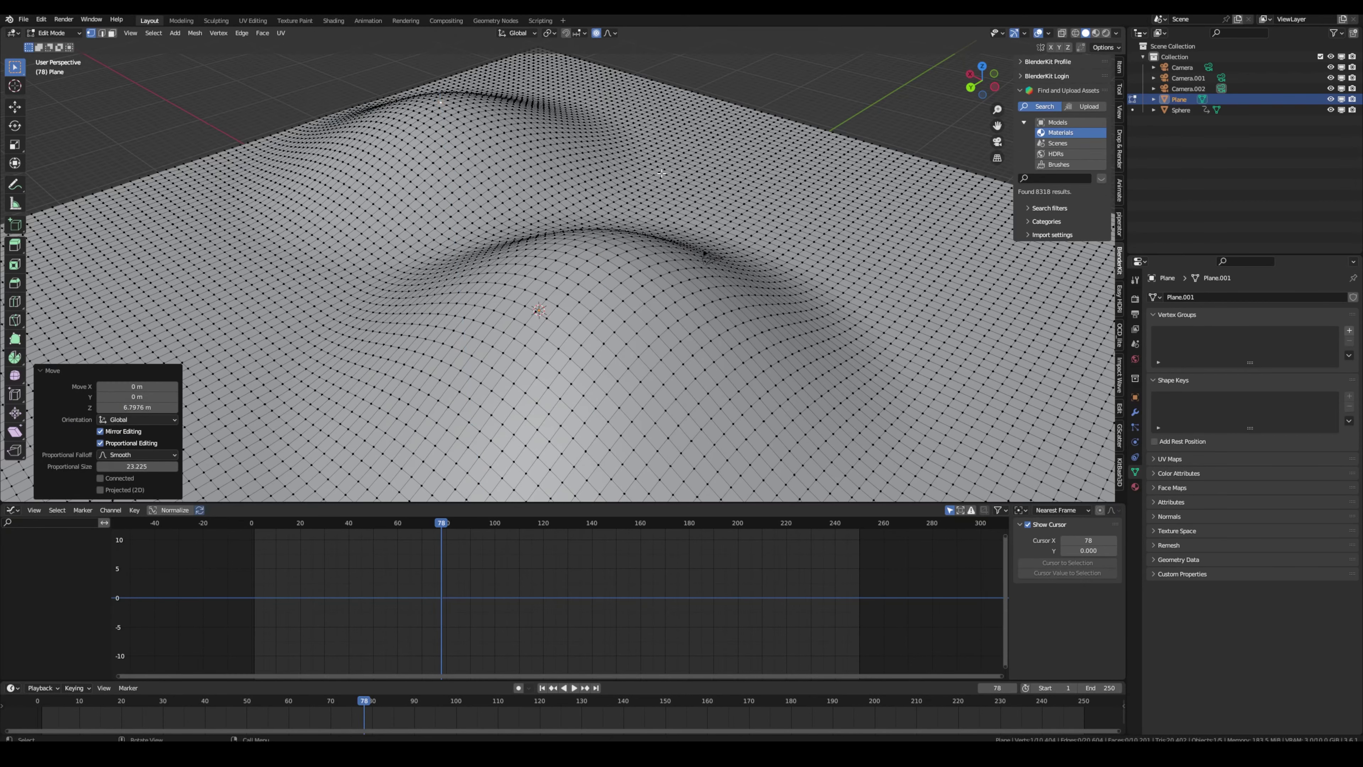
pyautogui.press('z')
pyautogui.click(876, 199)
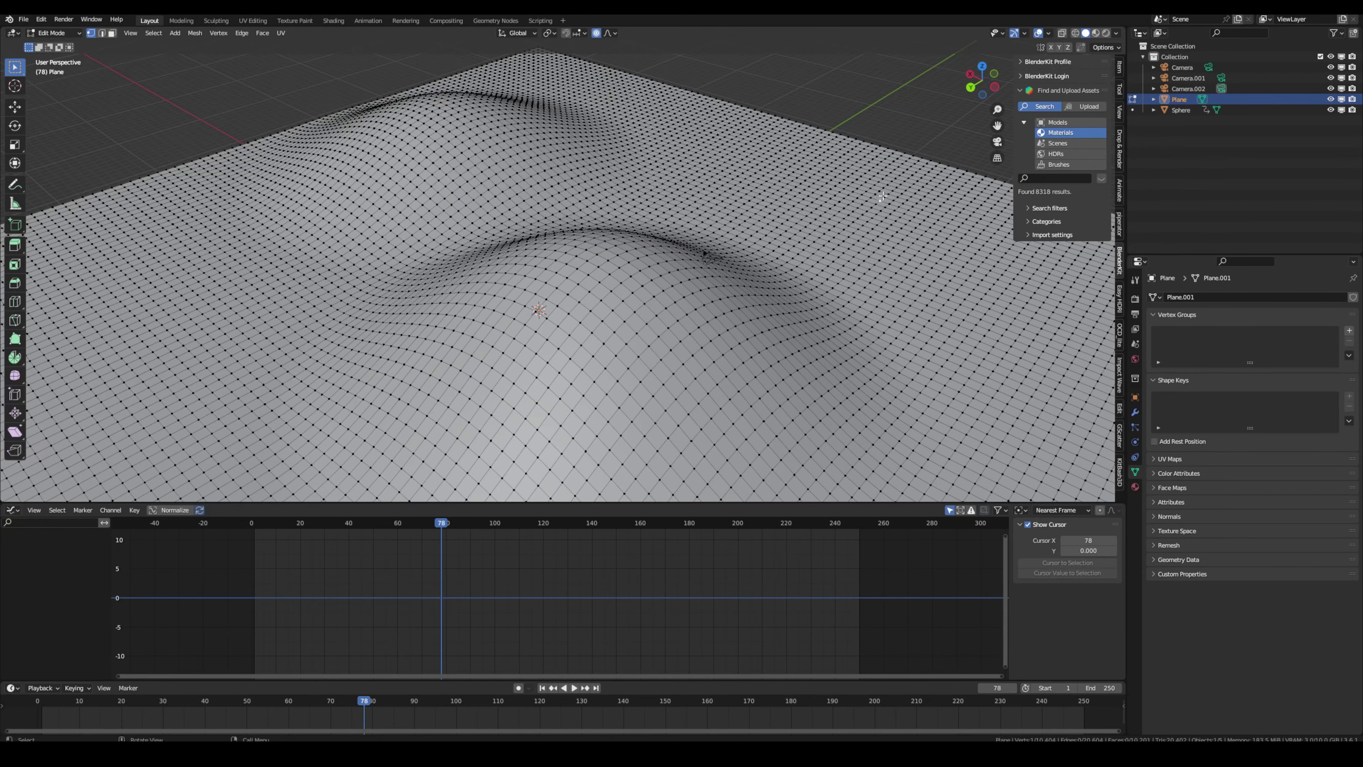
pyautogui.press('g')
pyautogui.press('z')
pyautogui.click(883, 225)
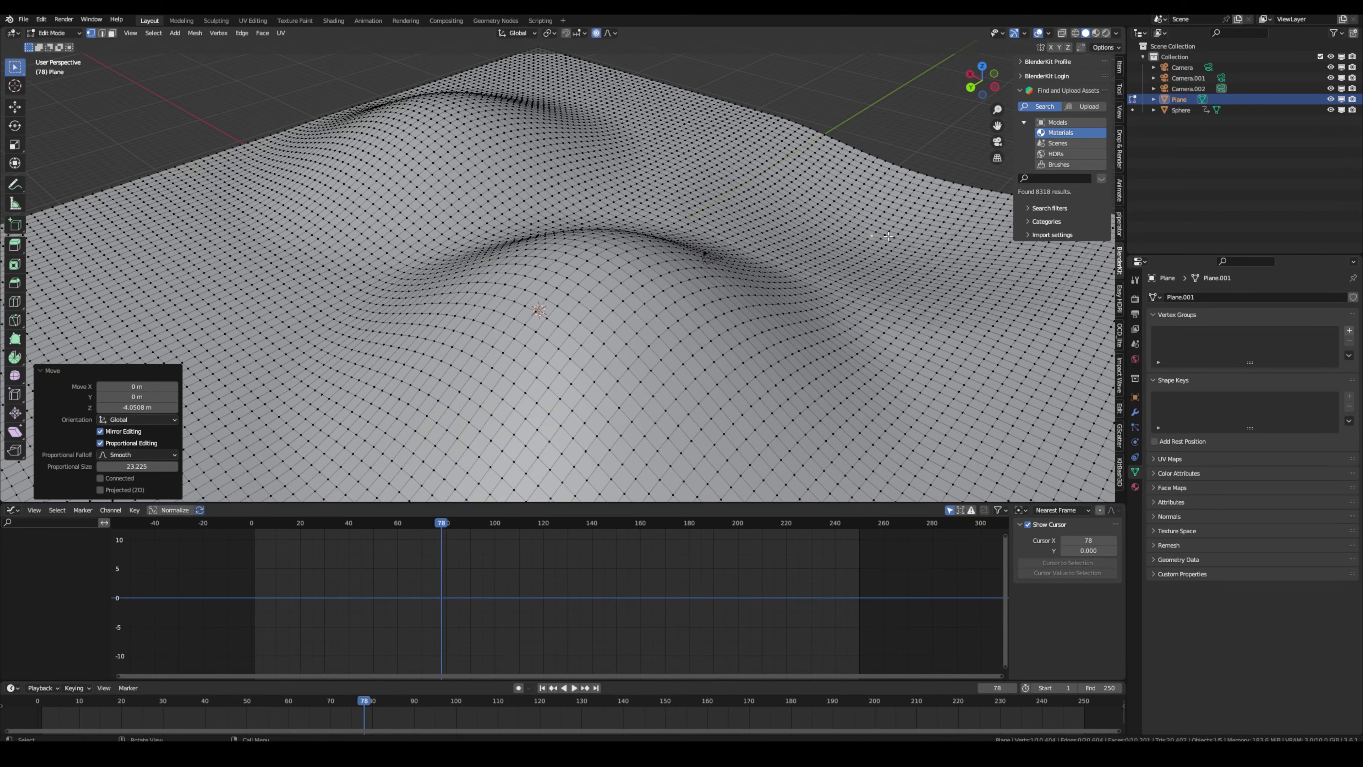
pyautogui.moveTo(883, 225); pyautogui.dragTo(698, 217, button='middle')
pyautogui.scroll(-5, 772, 262)
pyautogui.scroll(3, 604, 79)
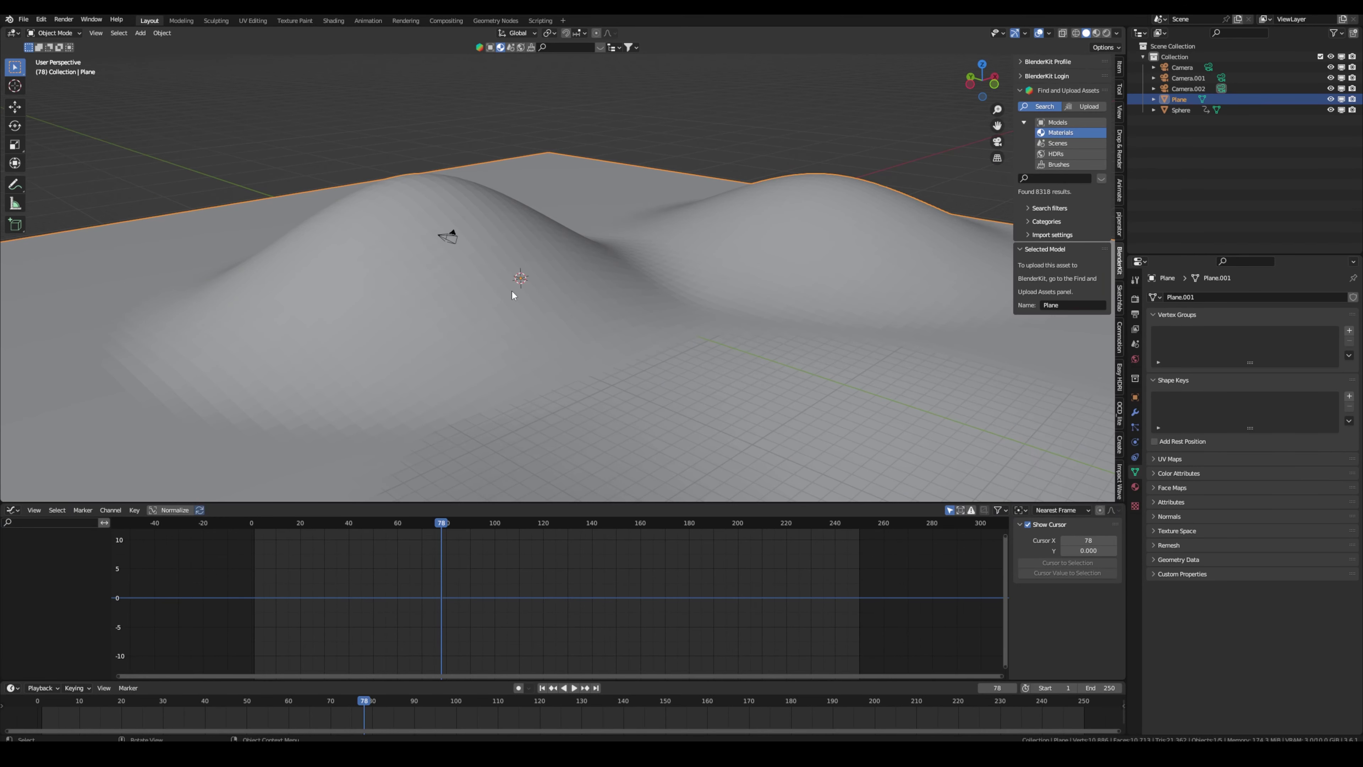
# Enter Edit Mode and press Ctrl+Z repeatedly until the bumps and the plane are gone.
pyautogui.moveTo(598, 231); pyautogui.dragTo(542, 292, button='middle')
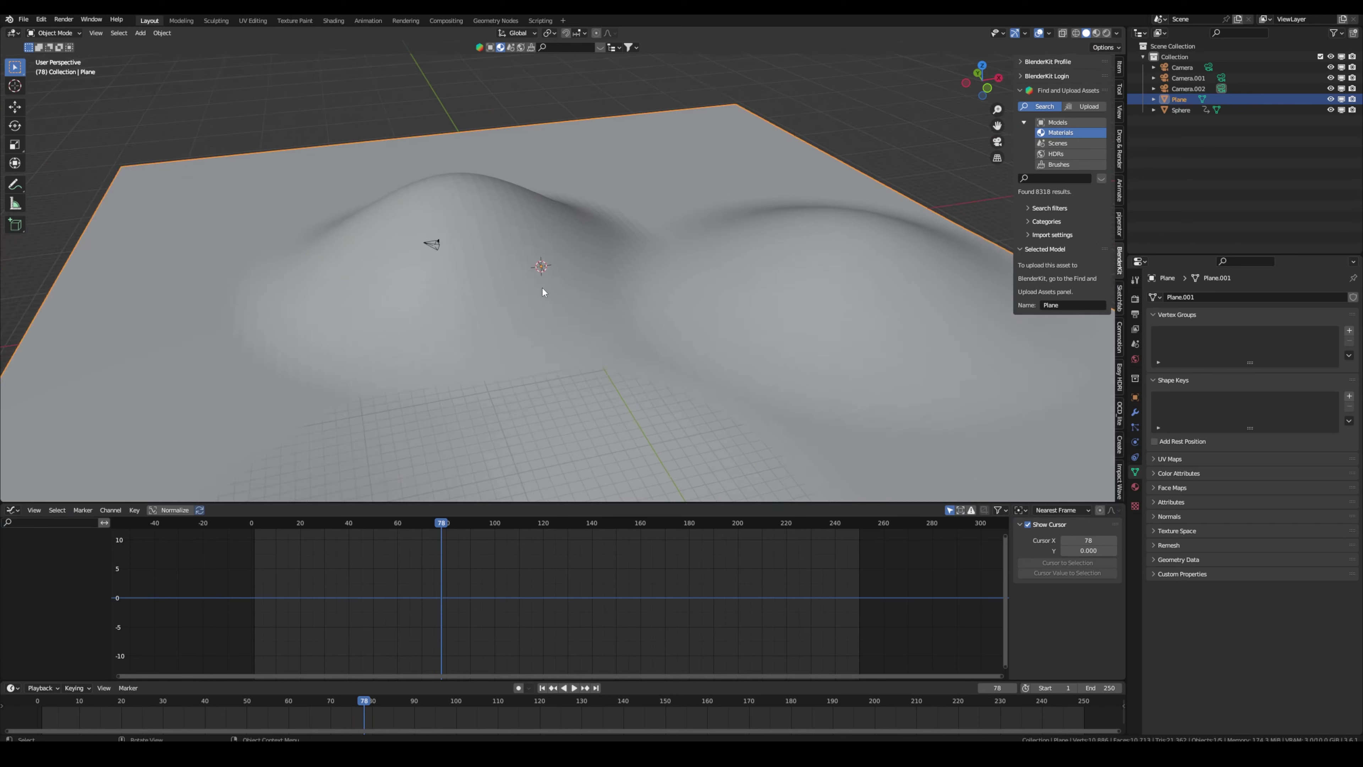
pyautogui.press('Tab')
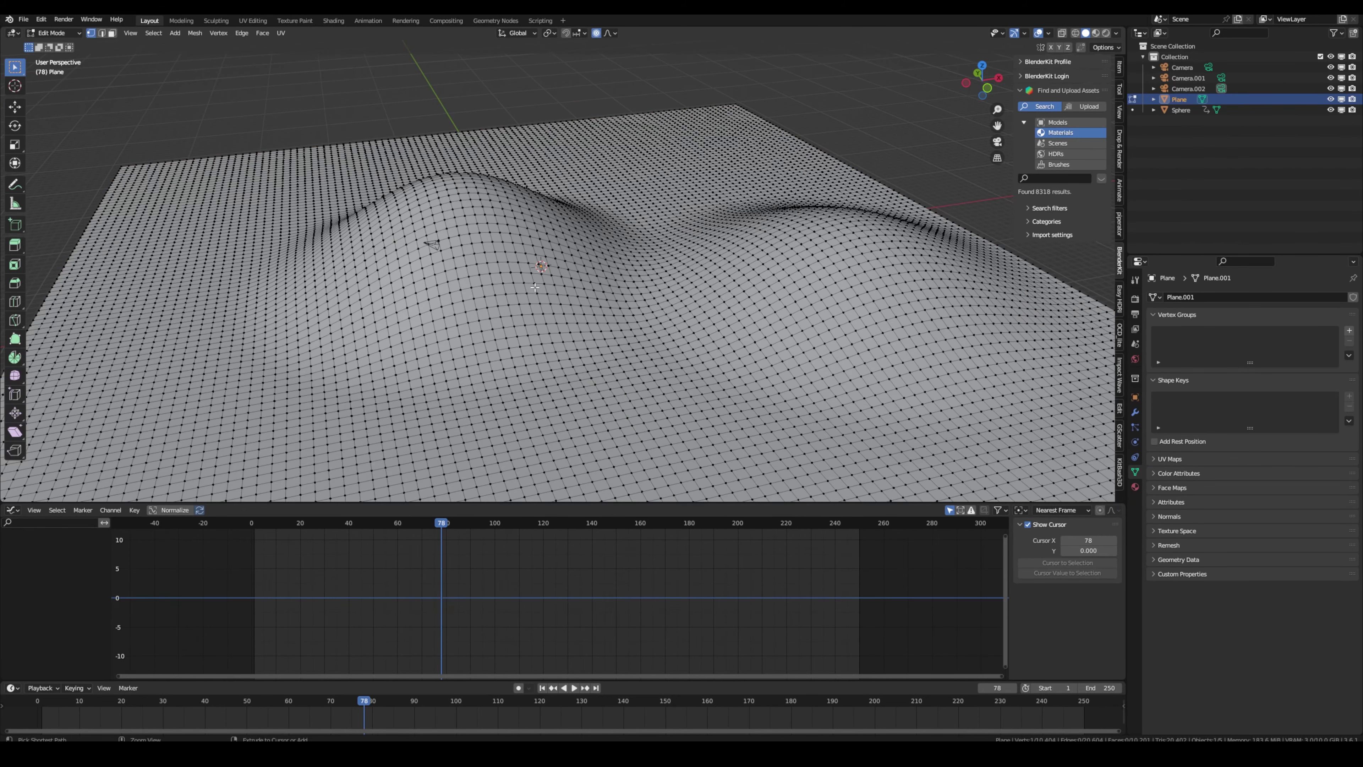
pyautogui.hotkey('ctrl', 'z')
pyautogui.hotkey('ctrl', 'z')
pyautogui.hotkey('ctrl', 'z')
pyautogui.hotkey('ctrl', 'z')
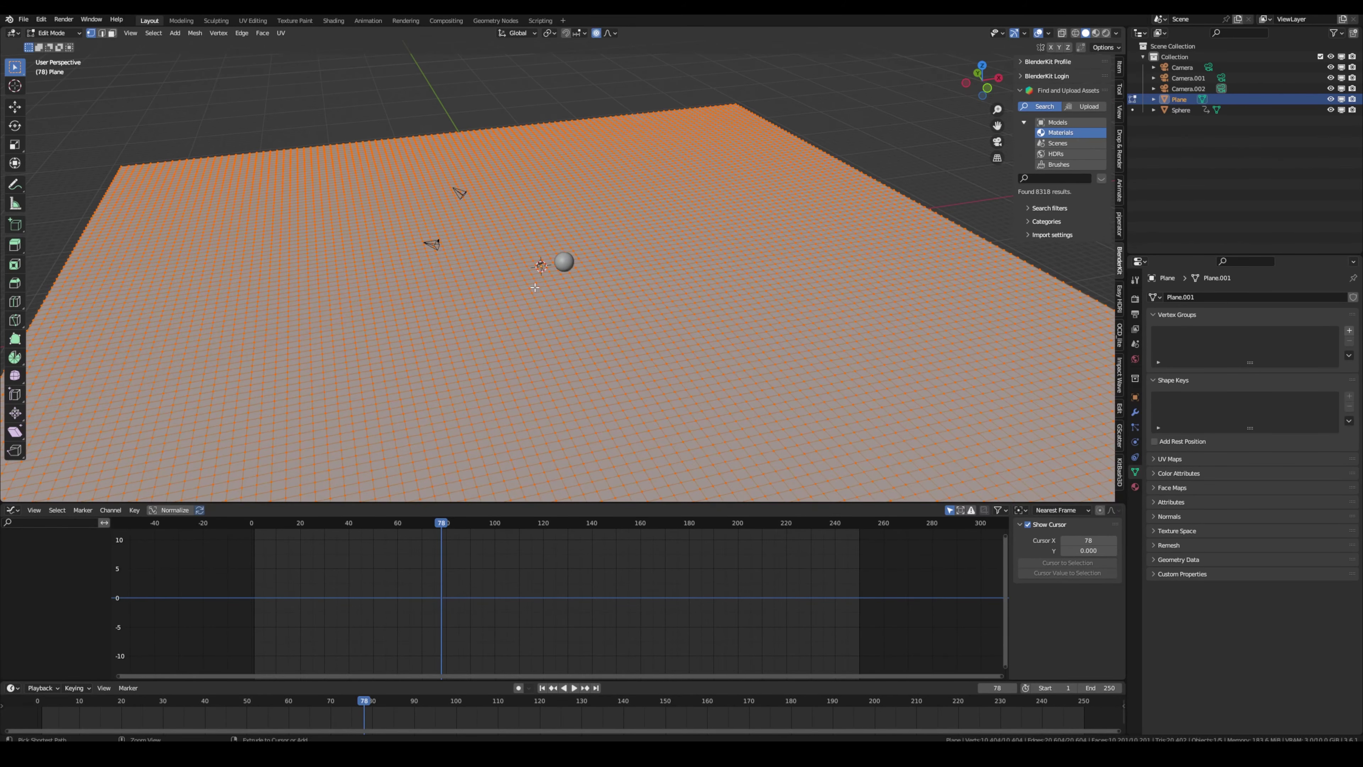
pyautogui.hotkey('ctrl', 'z')
pyautogui.hotkey('ctrl', 'z')
pyautogui.hotkey('ctrl', 'z')
pyautogui.hotkey('ctrl', 'z')
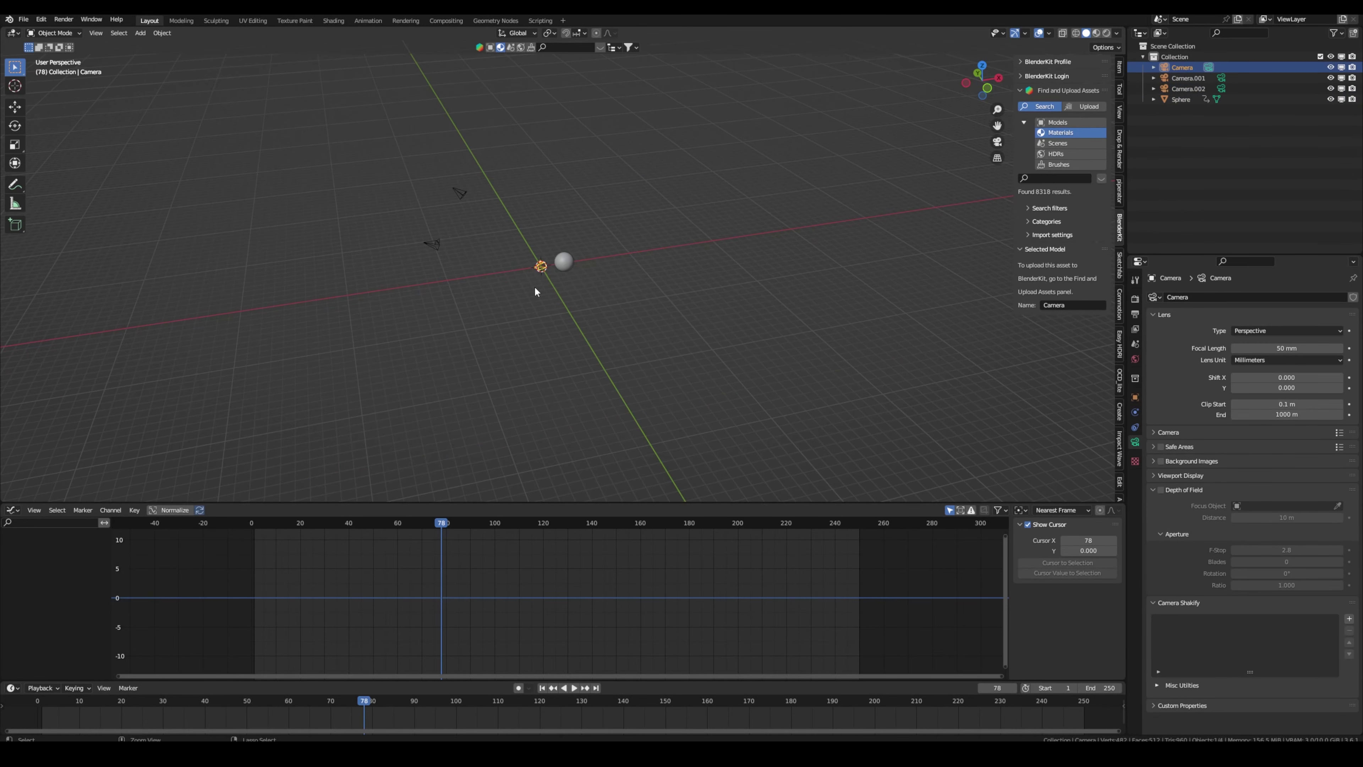
pyautogui.moveTo(535, 290); pyautogui.dragTo(470, 299, button='middle')
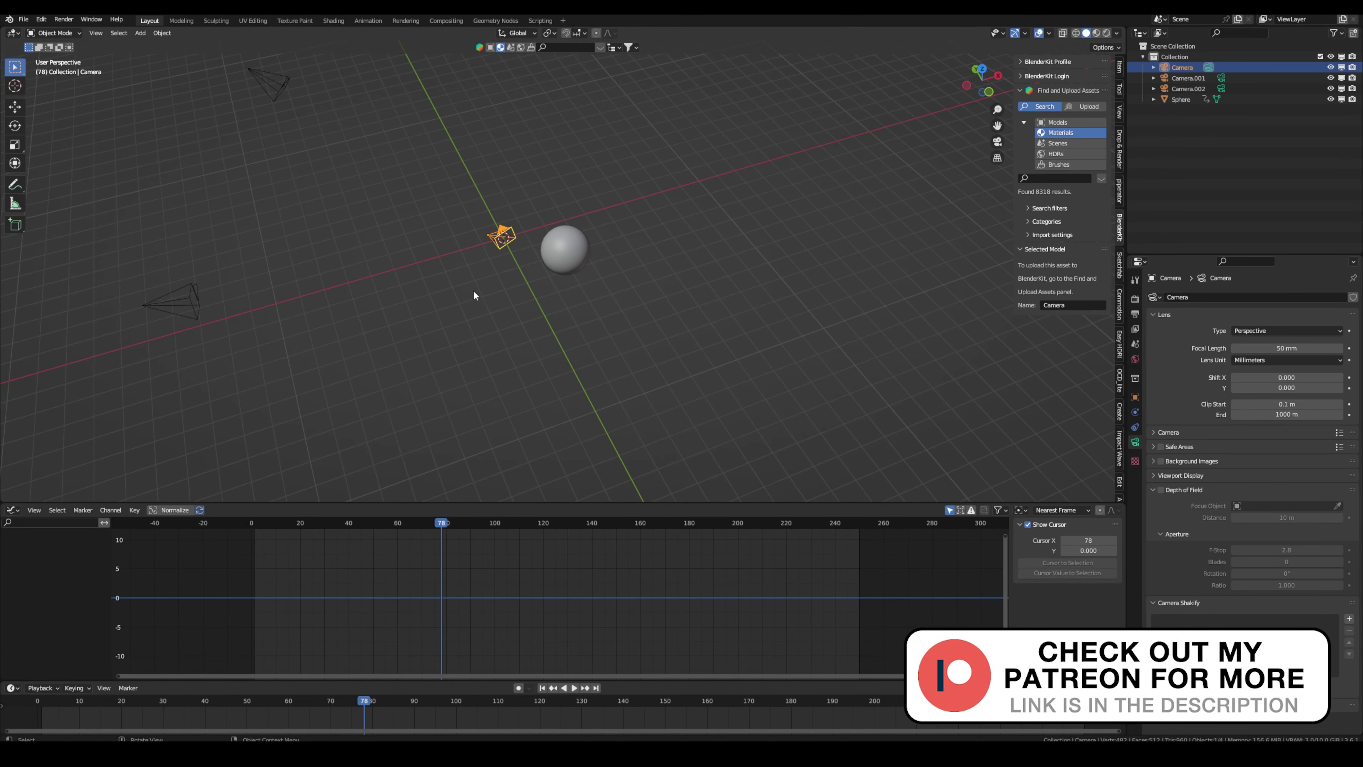
pyautogui.moveTo(473, 290); pyautogui.dragTo(474, 252, button='middle')
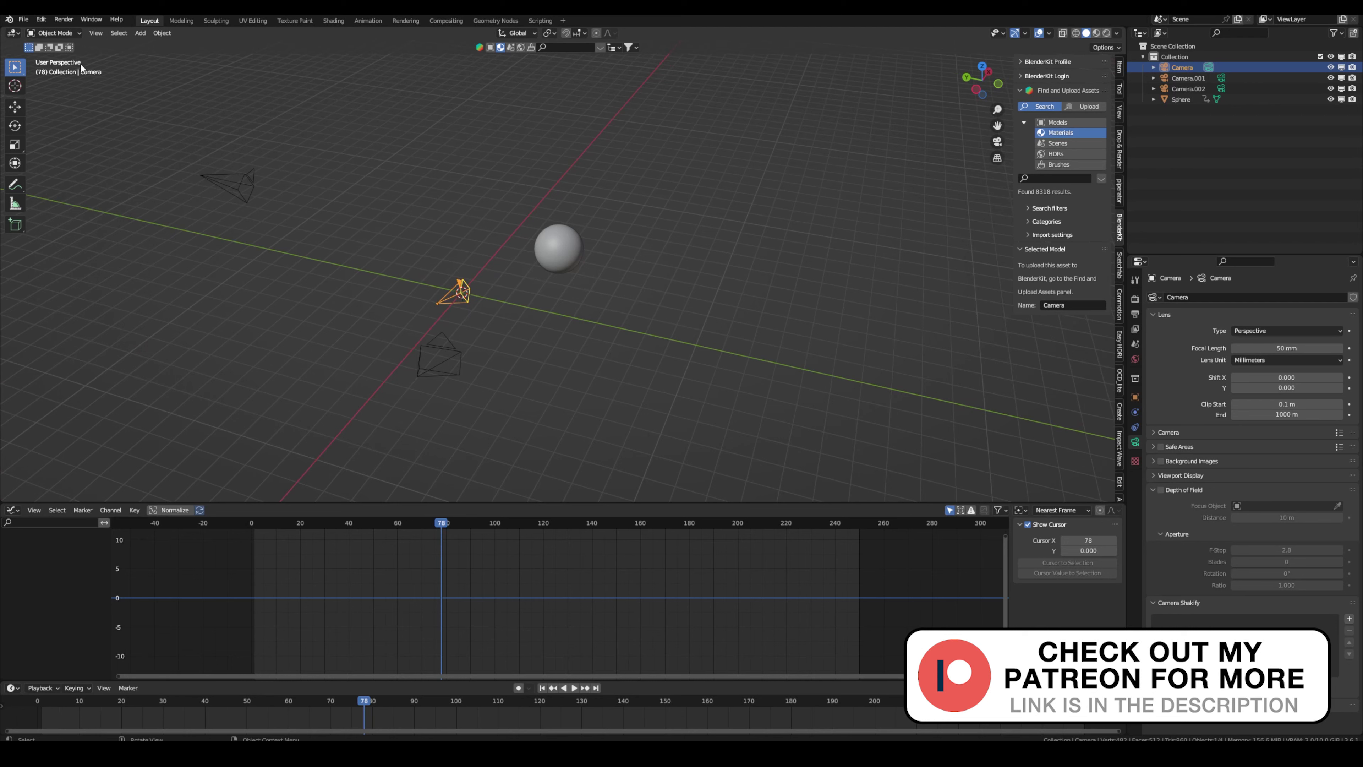
# In Preferences > System, change Undo Steps from 128 to 256 by entering 128*2.
pyautogui.click(41, 19)
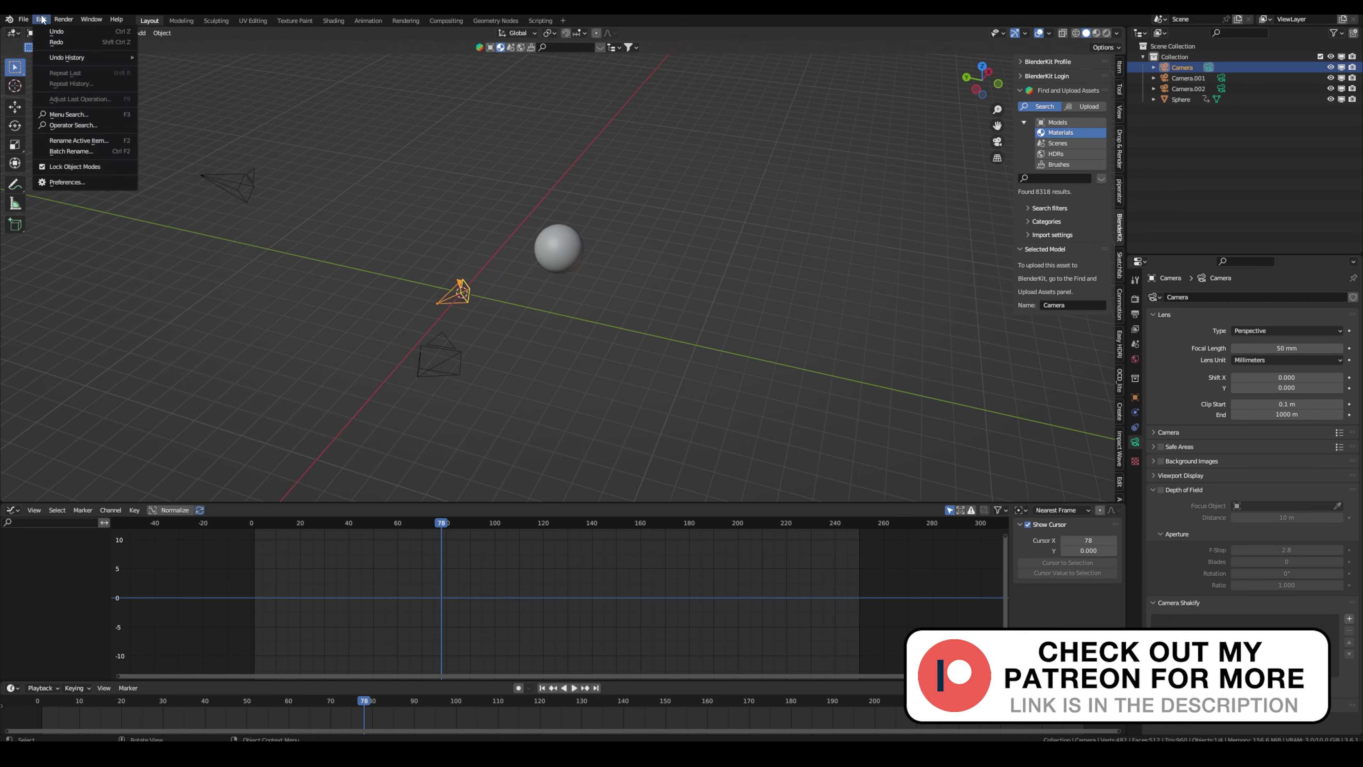
pyautogui.click(72, 190)
pyautogui.click(32, 207)
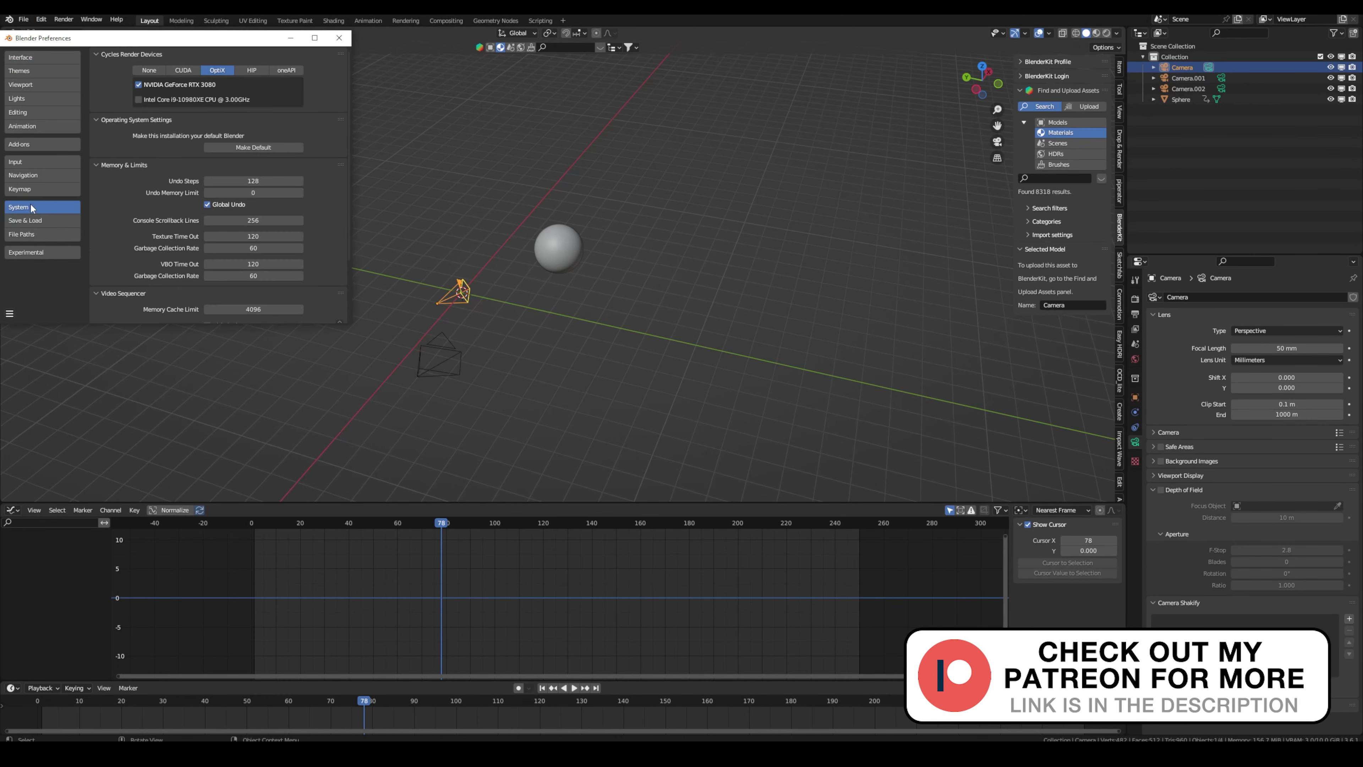
pyautogui.click(254, 181)
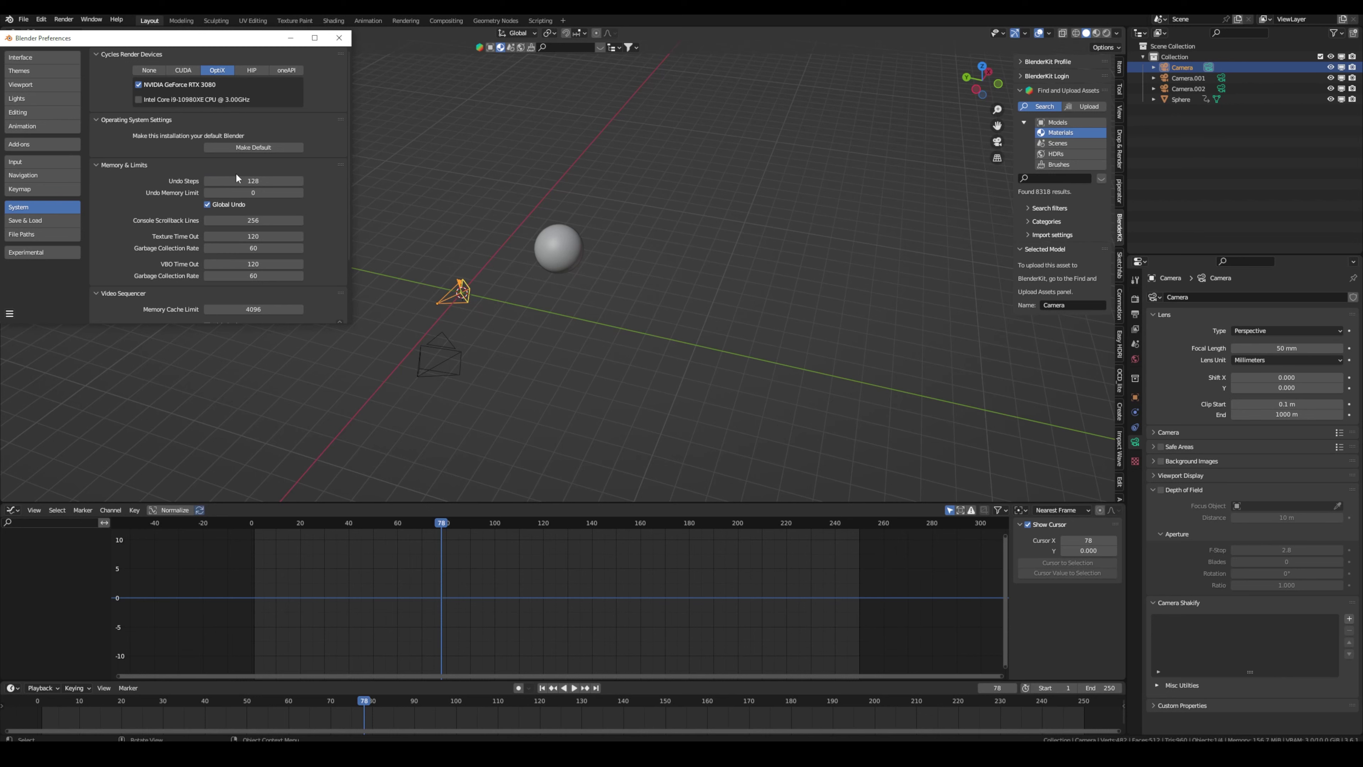
pyautogui.click(257, 179)
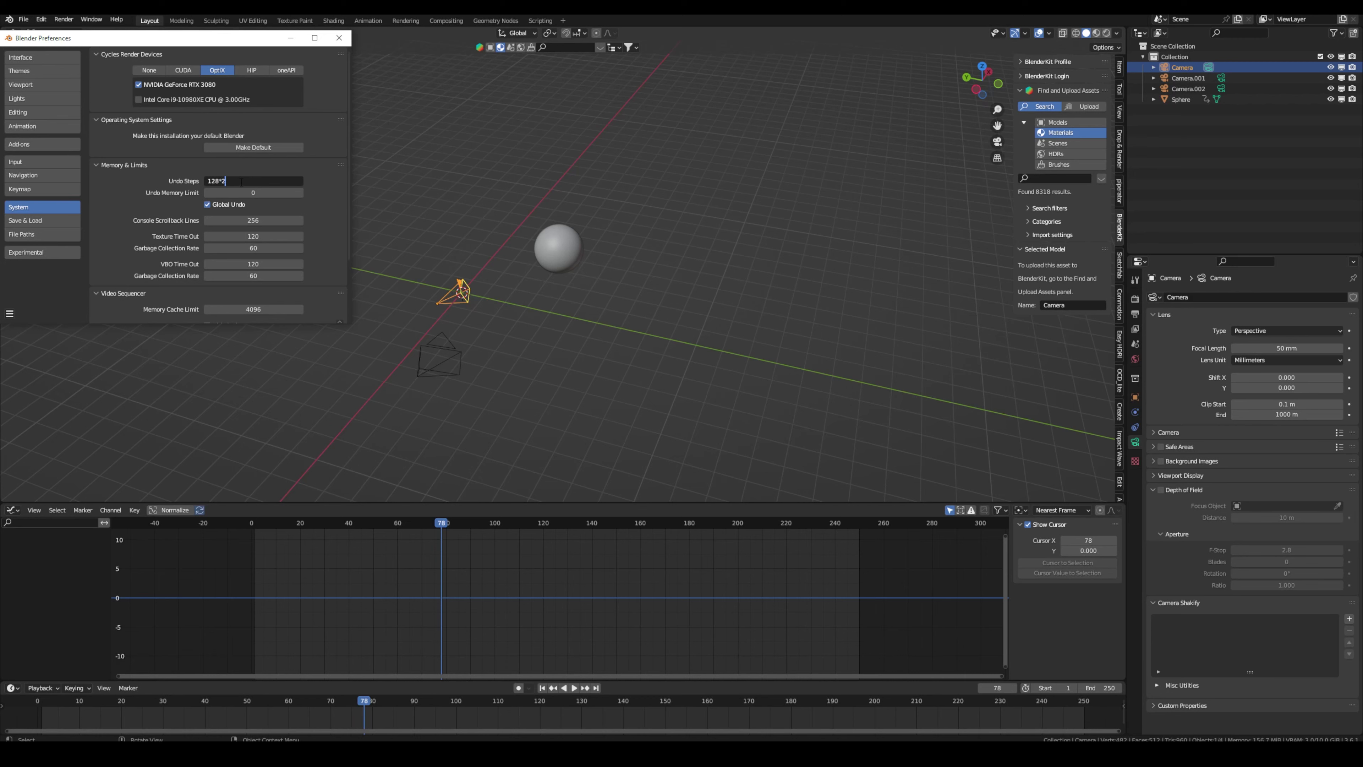
pyautogui.press('Return')
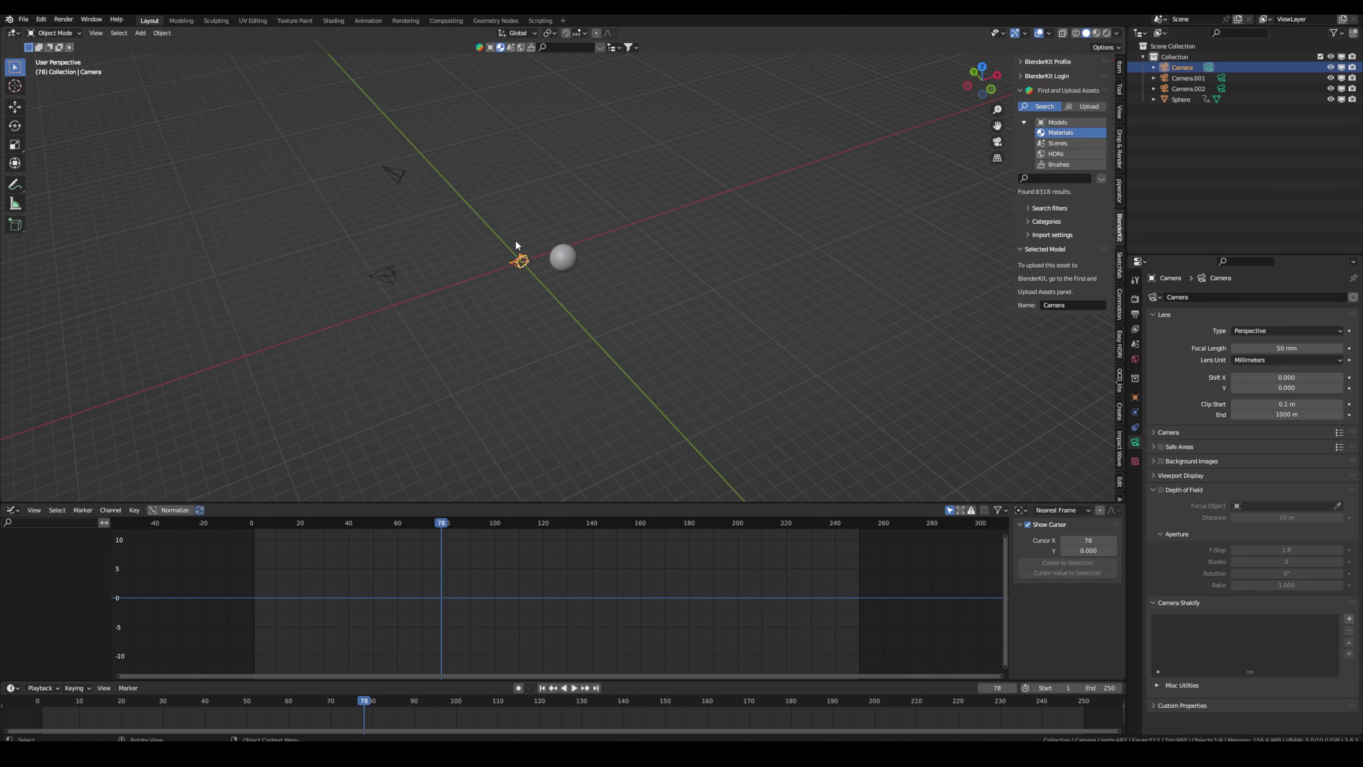
# Add a cube, scale it about 30 times to enclose the scene, and briefly check Rendered shading.
pyautogui.hotkey('shift', 'a')
pyautogui.click(562, 252)
pyautogui.scroll(-3, 533, 272)
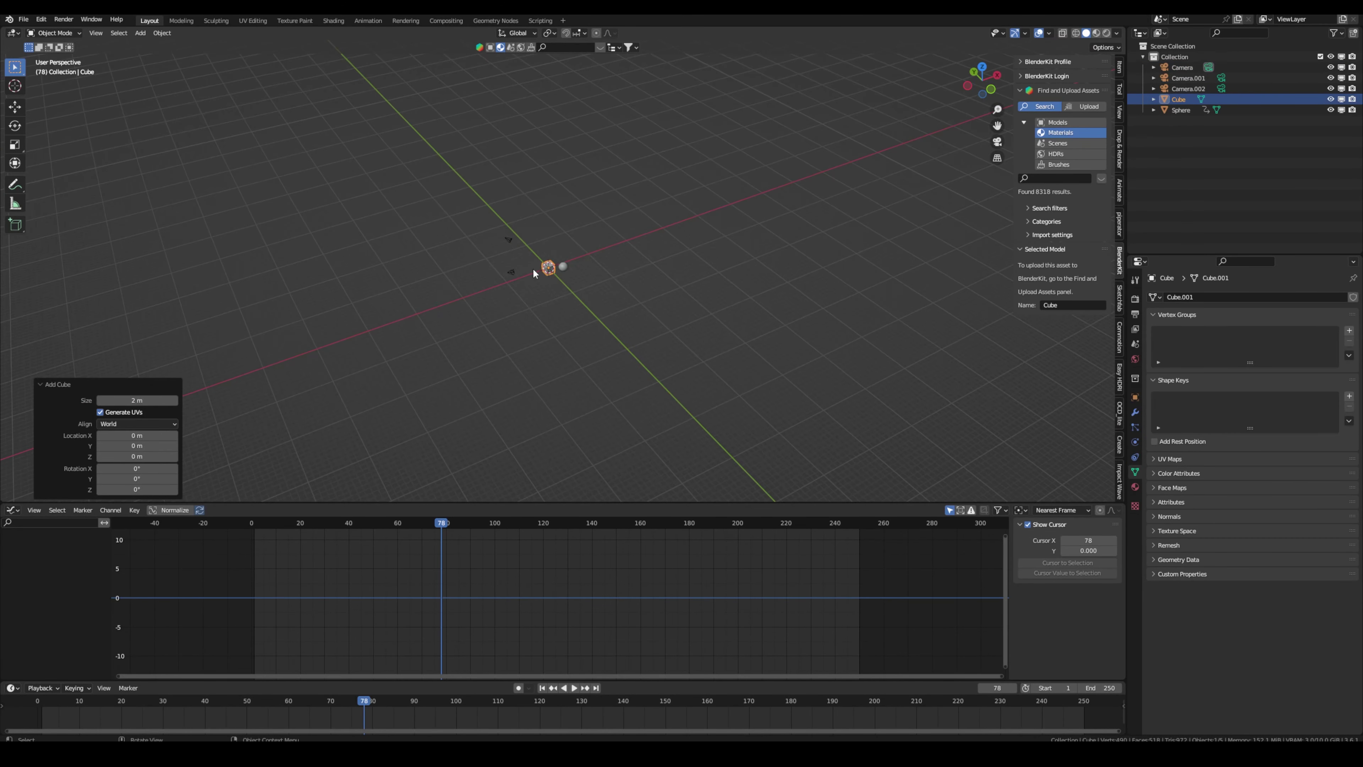
pyautogui.press('s')
pyautogui.click(785, 222)
pyautogui.moveTo(786, 222); pyautogui.dragTo(806, 251, button='middle')
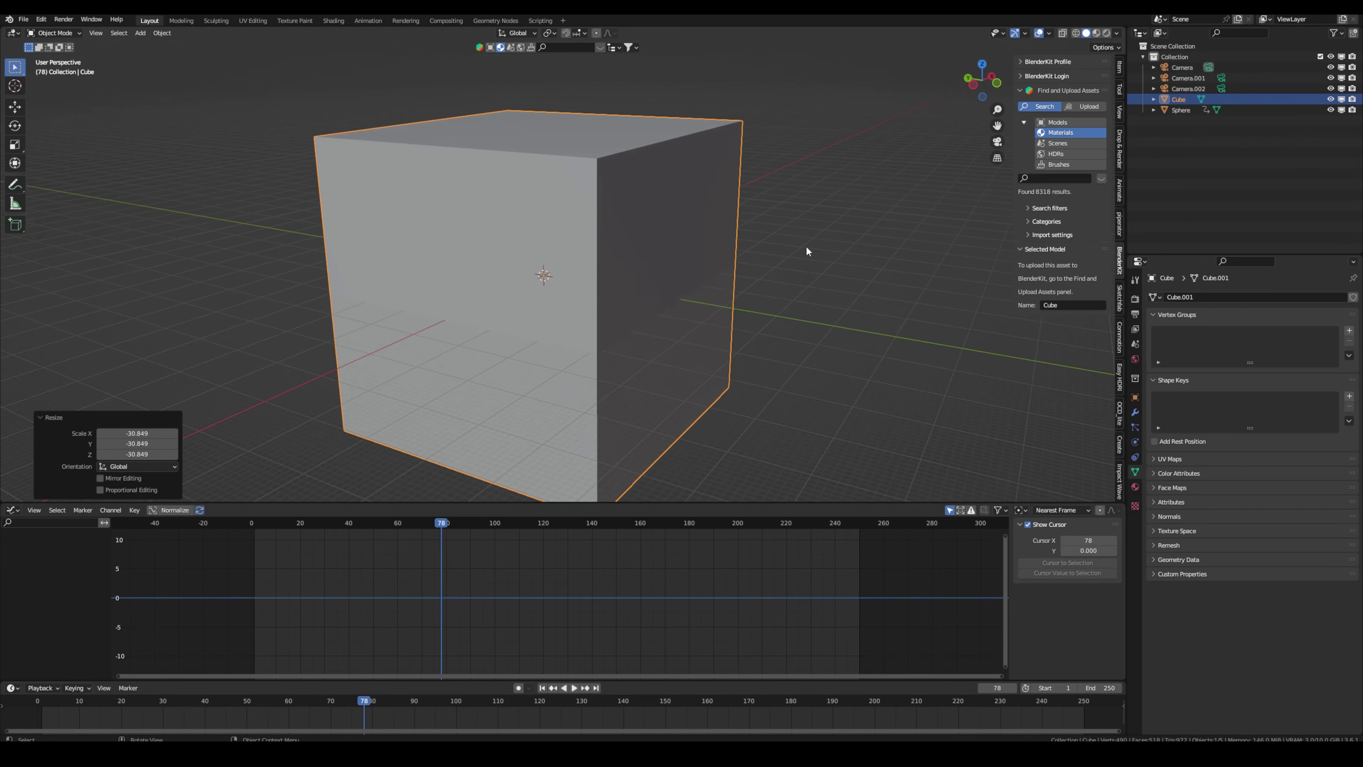
pyautogui.moveTo(598, 240); pyautogui.dragTo(552, 267, button='middle')
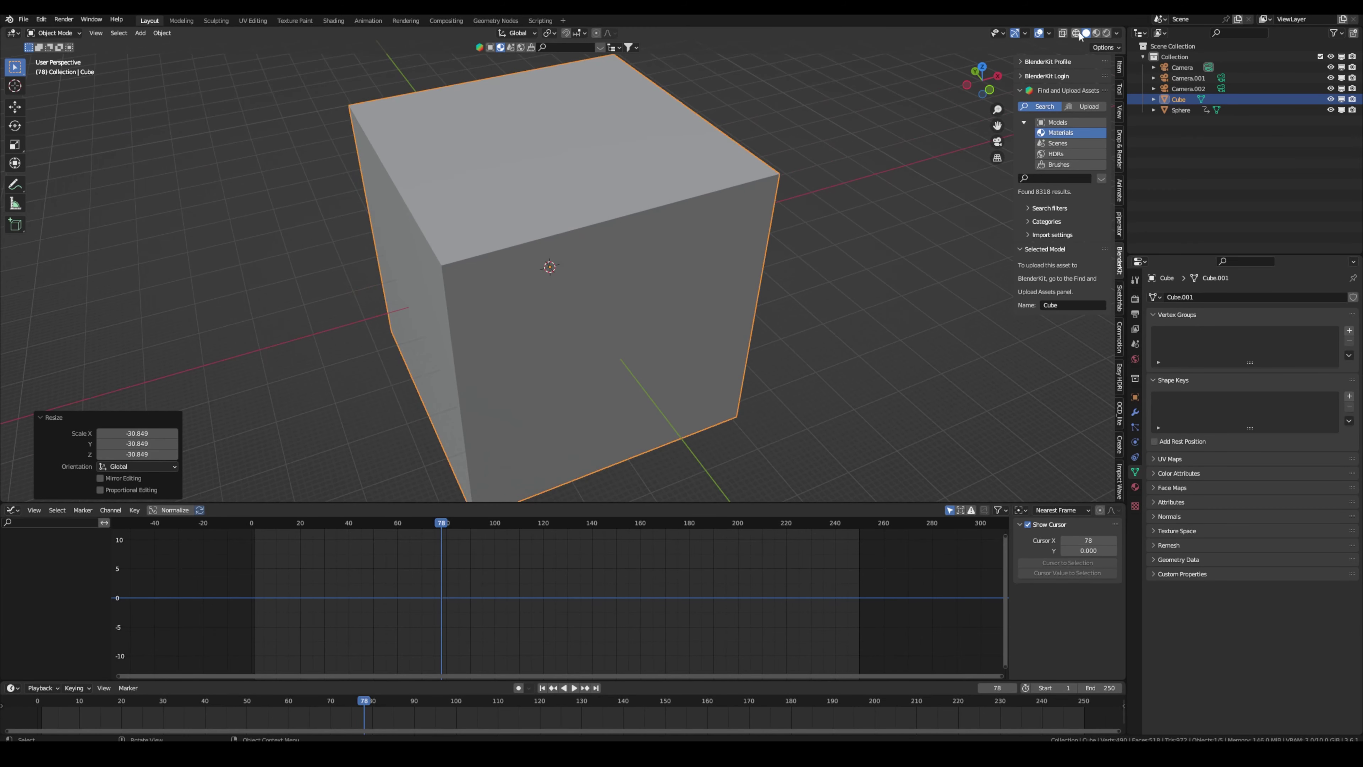
pyautogui.click(1107, 33)
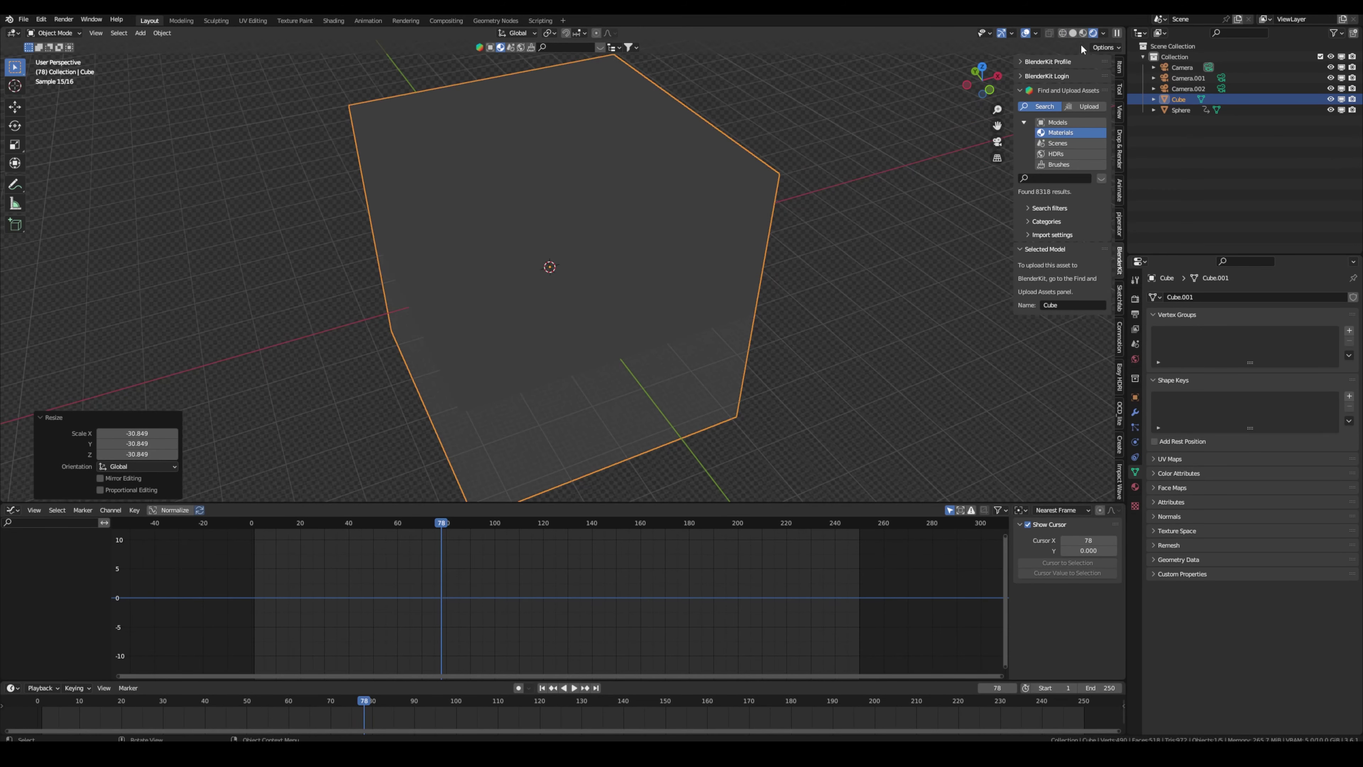
pyautogui.click(1086, 33)
pyautogui.moveTo(787, 174); pyautogui.dragTo(487, 231, button='middle')
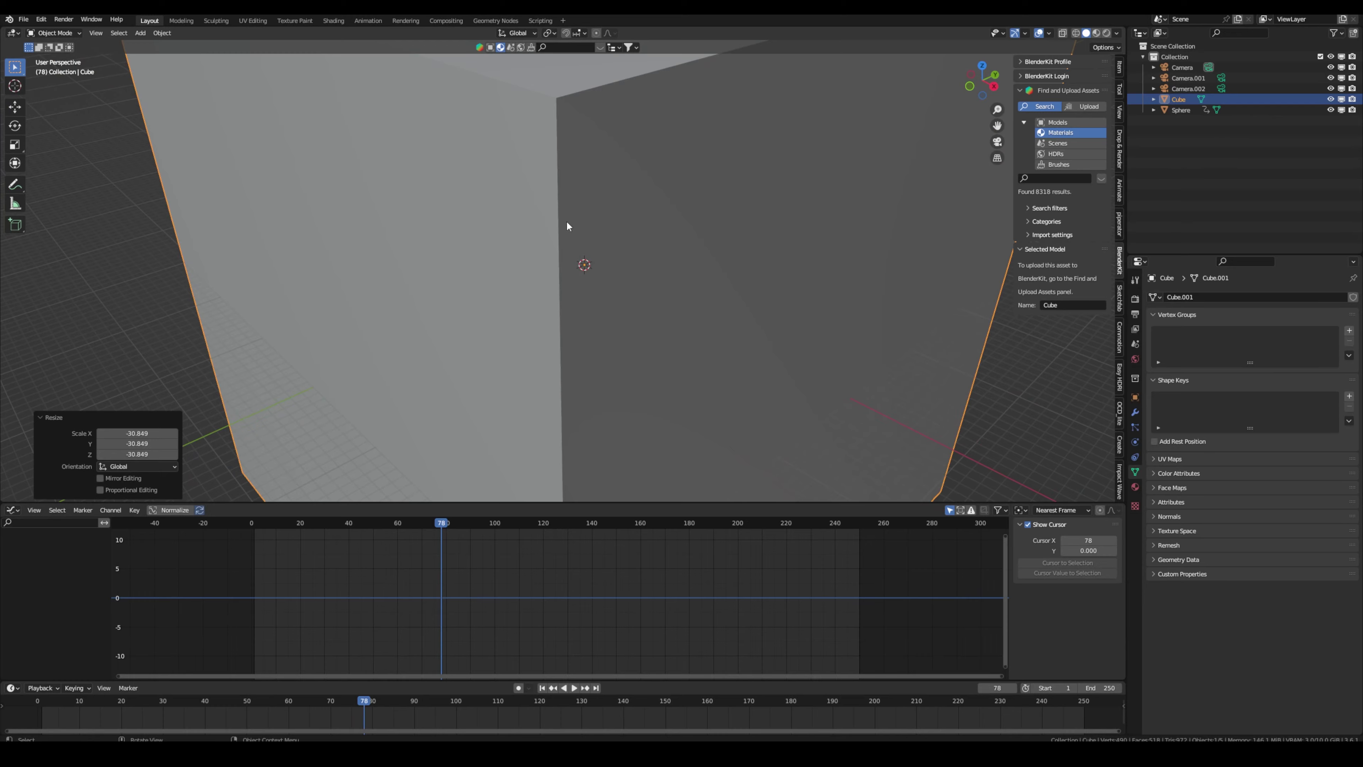
pyautogui.moveTo(567, 222); pyautogui.dragTo(677, 250, button='middle')
# Set the cube's Viewport Display > Display As to Wire in Object Properties.
pyautogui.click(1136, 397)
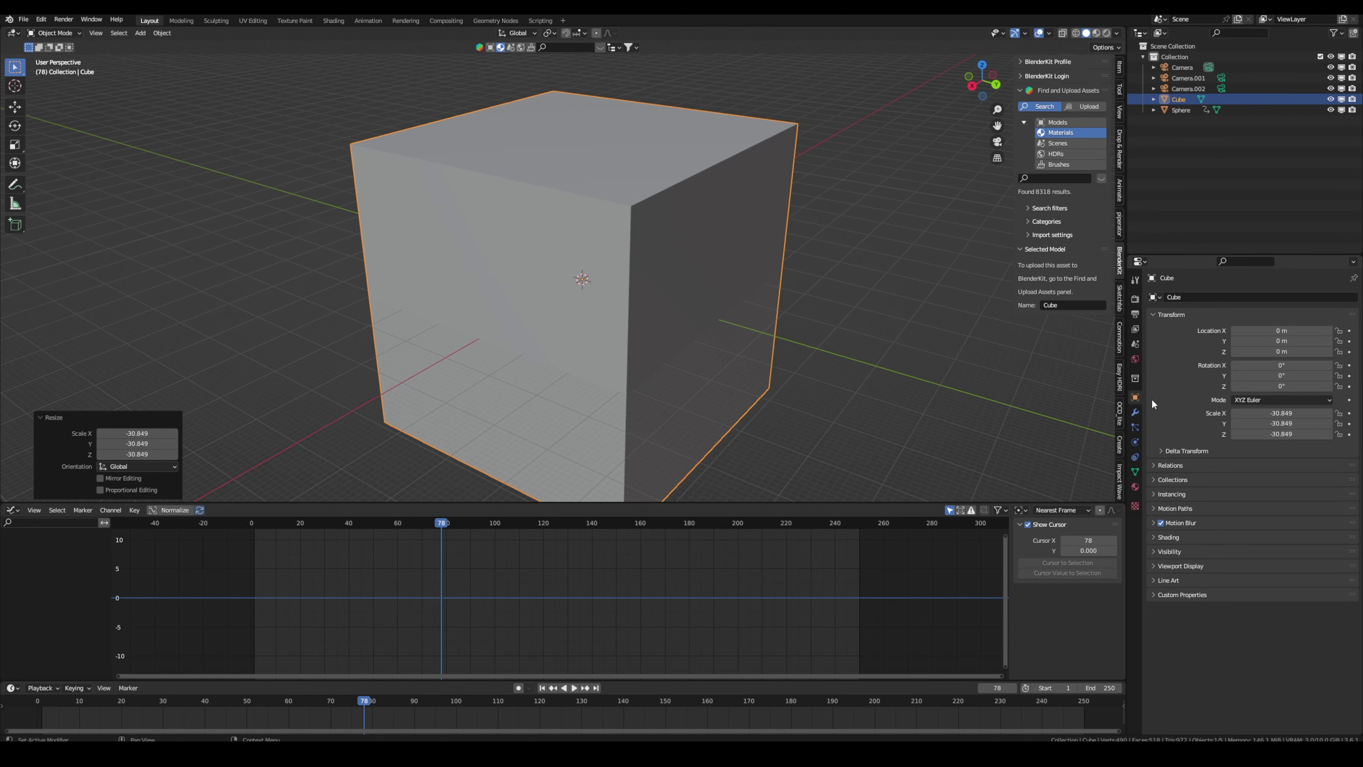
pyautogui.click(1164, 566)
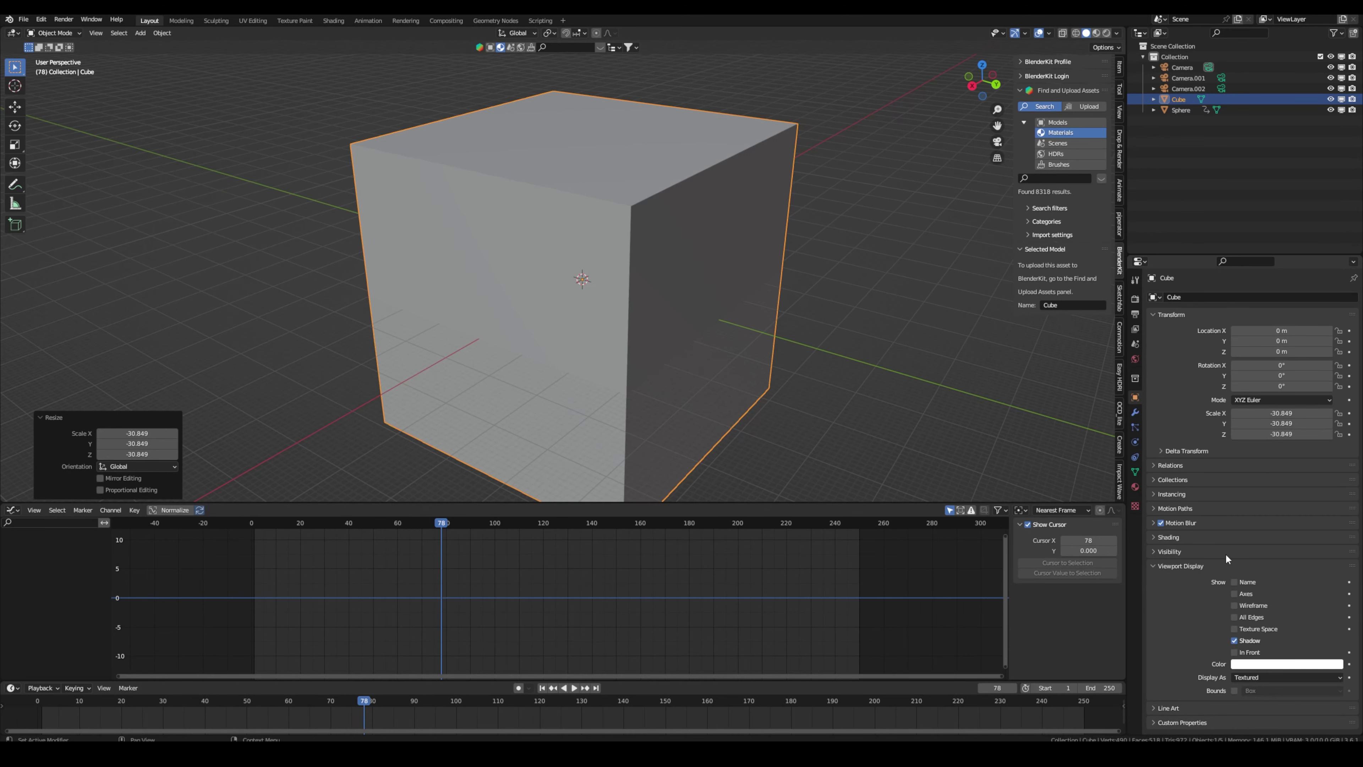
pyautogui.click(1252, 678)
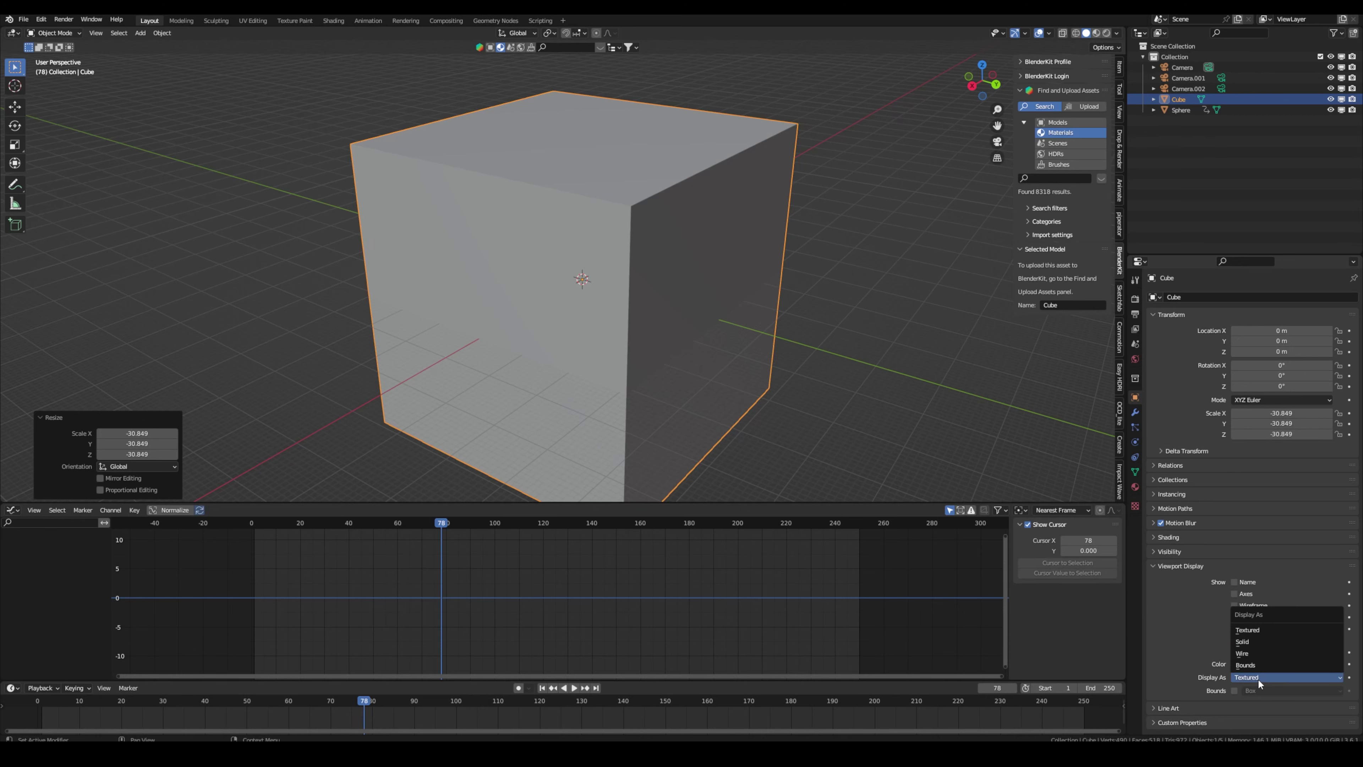
pyautogui.click(1255, 655)
pyautogui.moveTo(505, 301); pyautogui.dragTo(640, 253, button='middle')
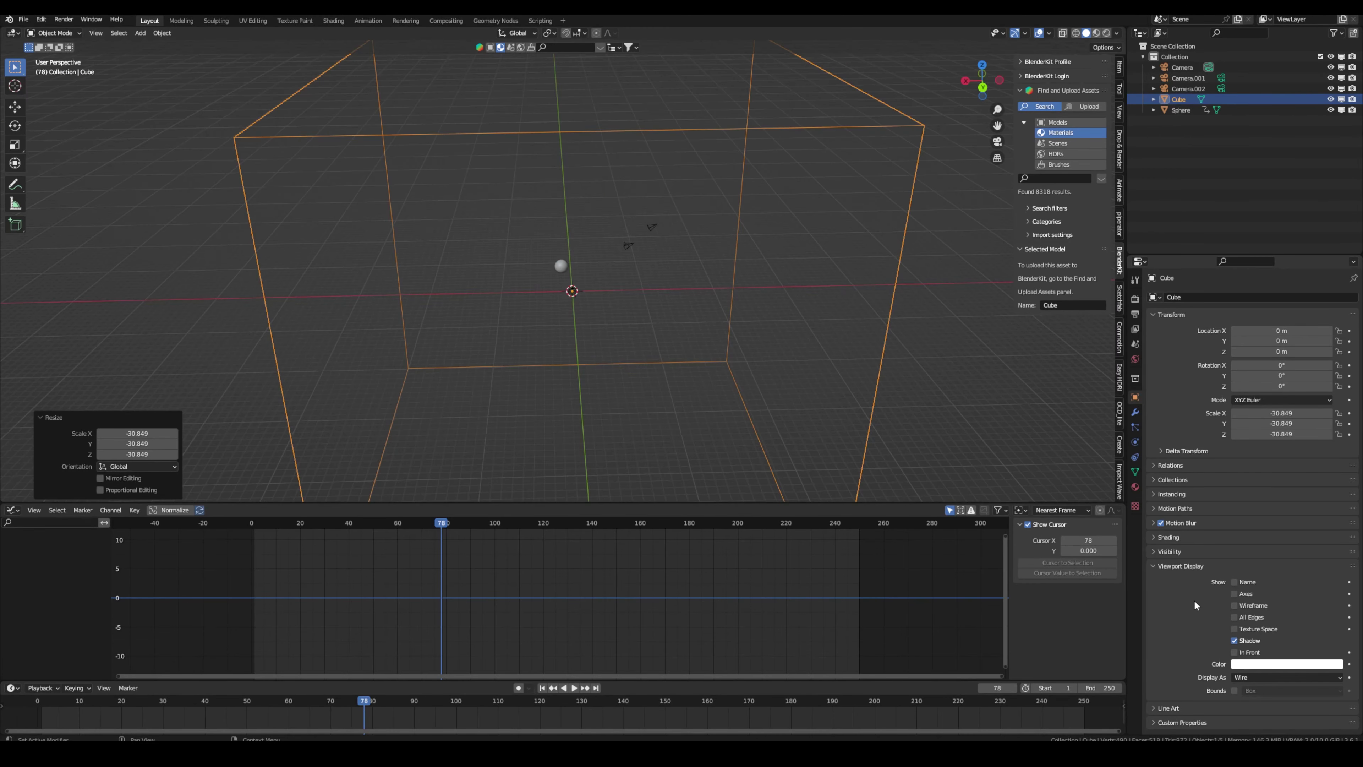